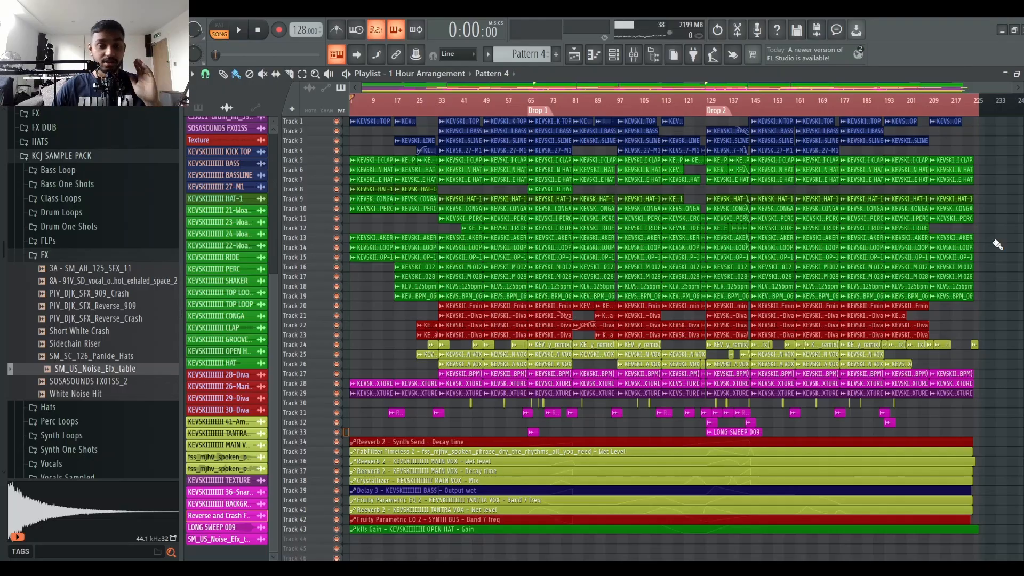
Open the mixer and dock the FILLS BUS and KICK BUS tracks to the left, beside the Master
left_click(633, 54)
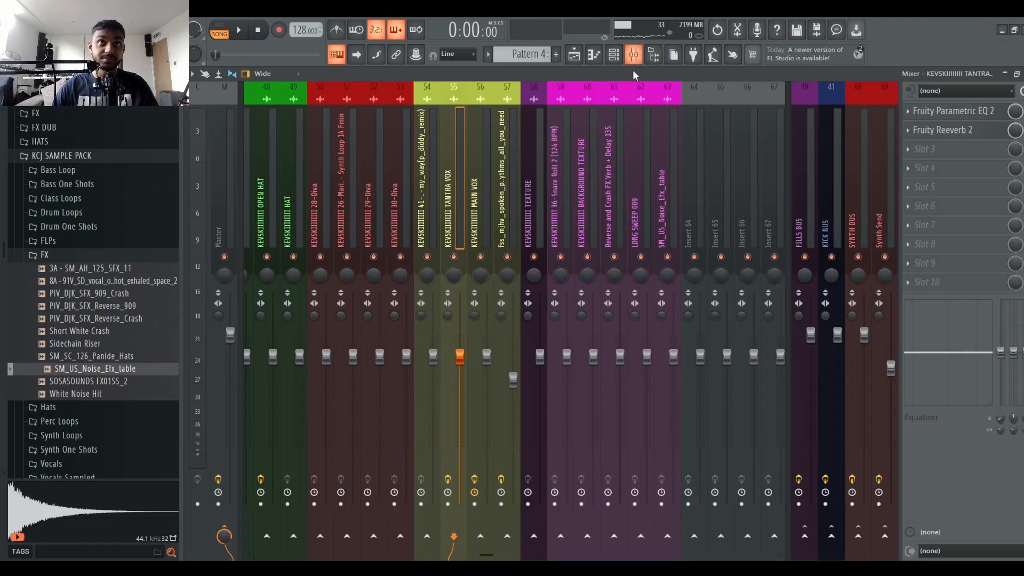
left_click_drag(517, 232, 198, 179)
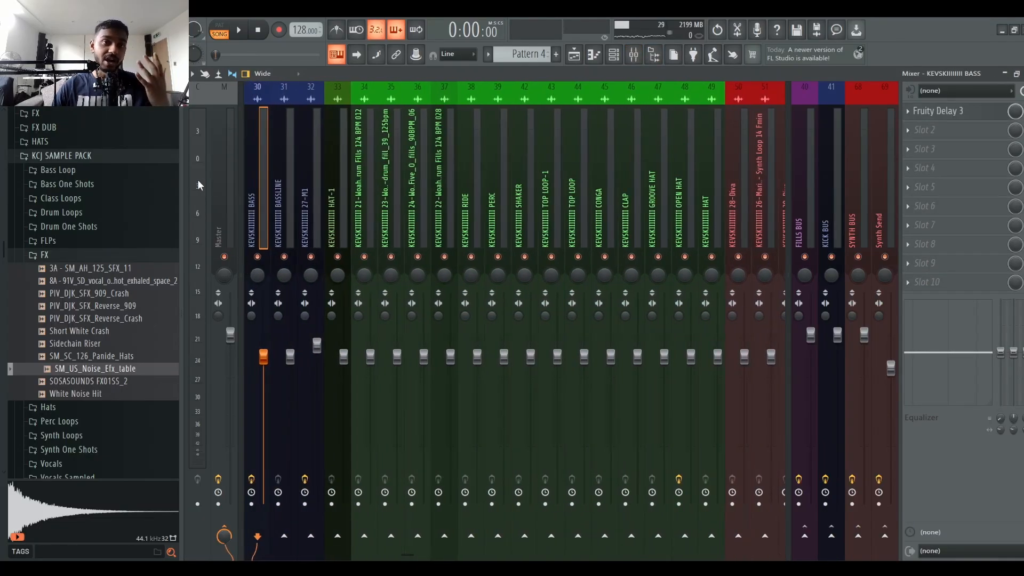
left_click_drag(537, 190, 279, 194)
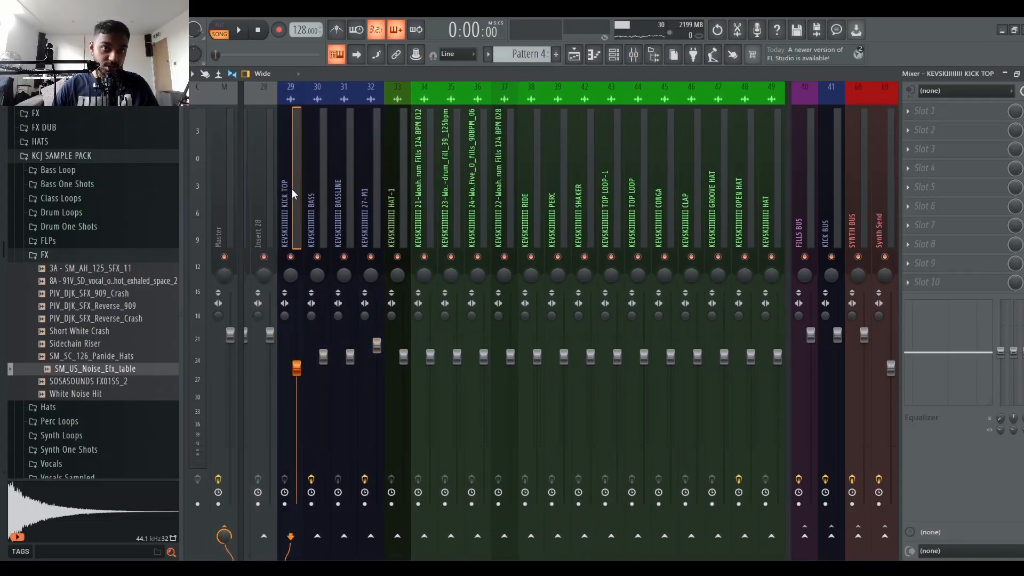
left_click(809, 218)
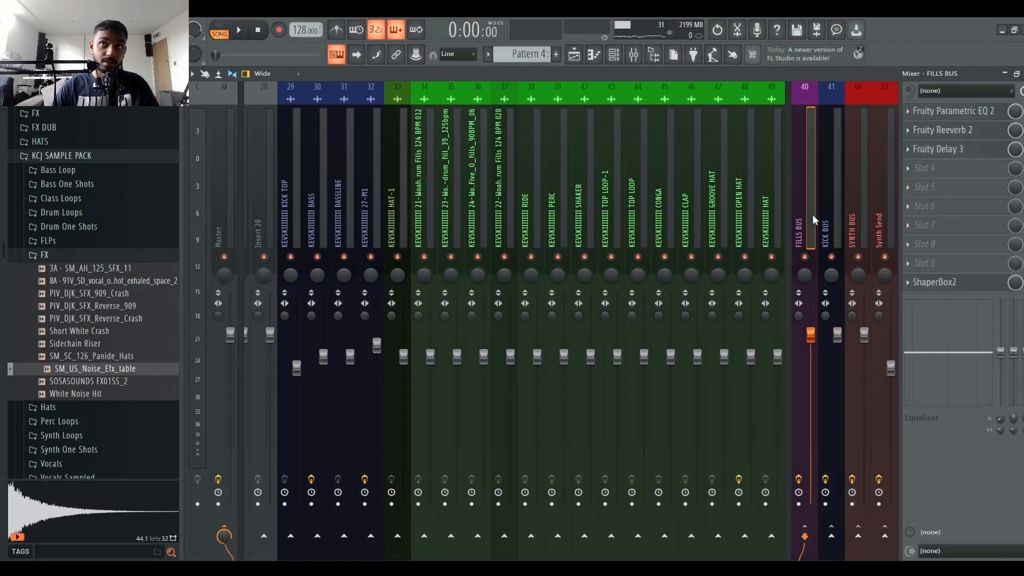
key("alt+Left")
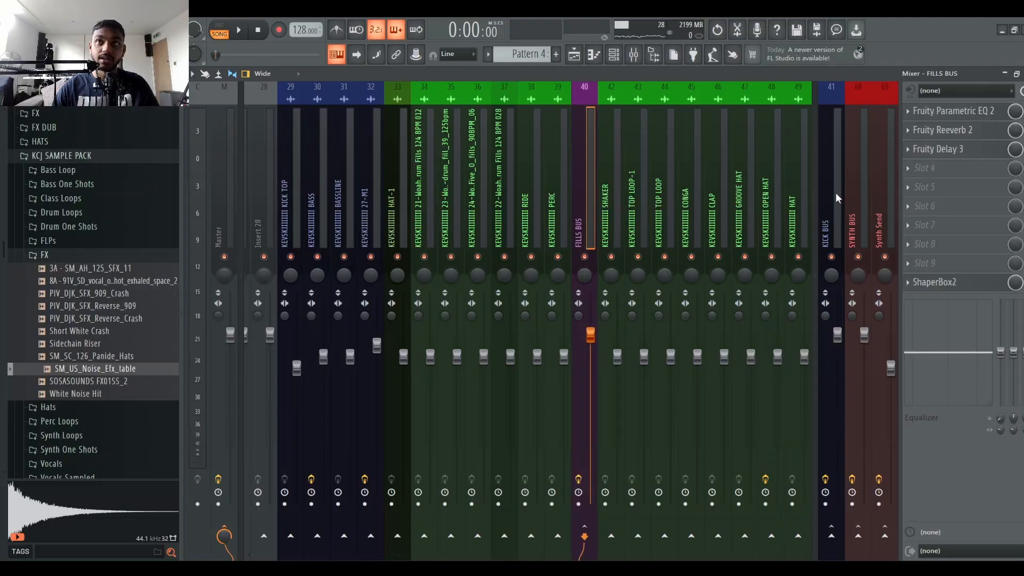
left_click(835, 193)
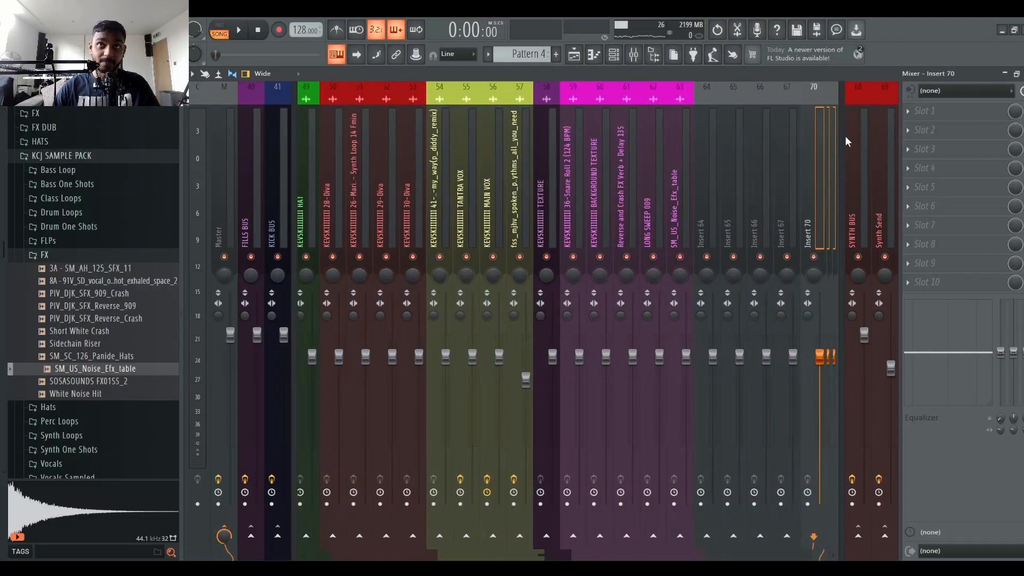
Name the empty mixer insert 72 Drum Verb and colour it green
left_click(680, 157)
scroll(614, 164, "down", 4)
left_click_drag(614, 164, 398, 225)
left_click(398, 225)
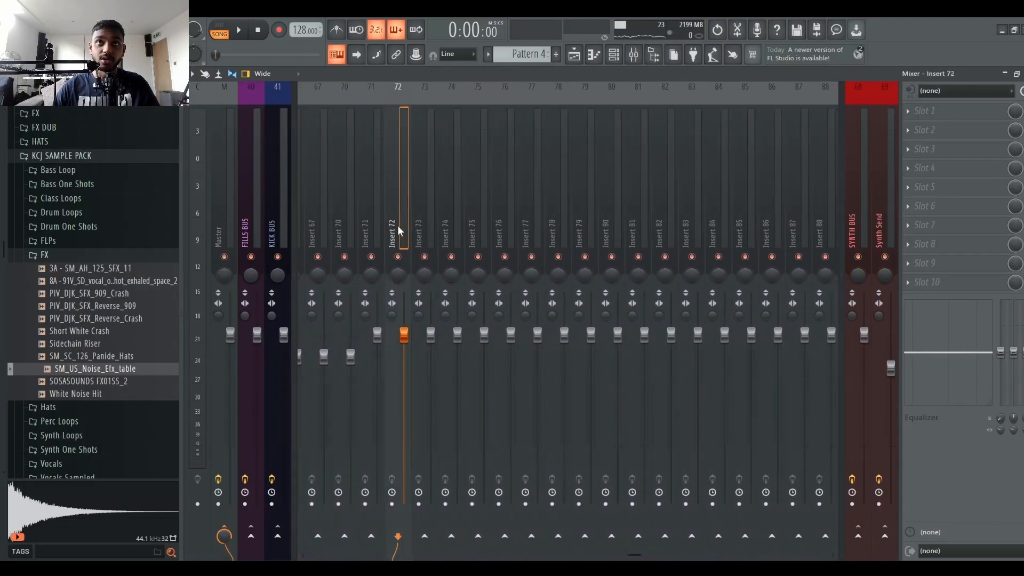
left_click_drag(309, 213, 572, 124)
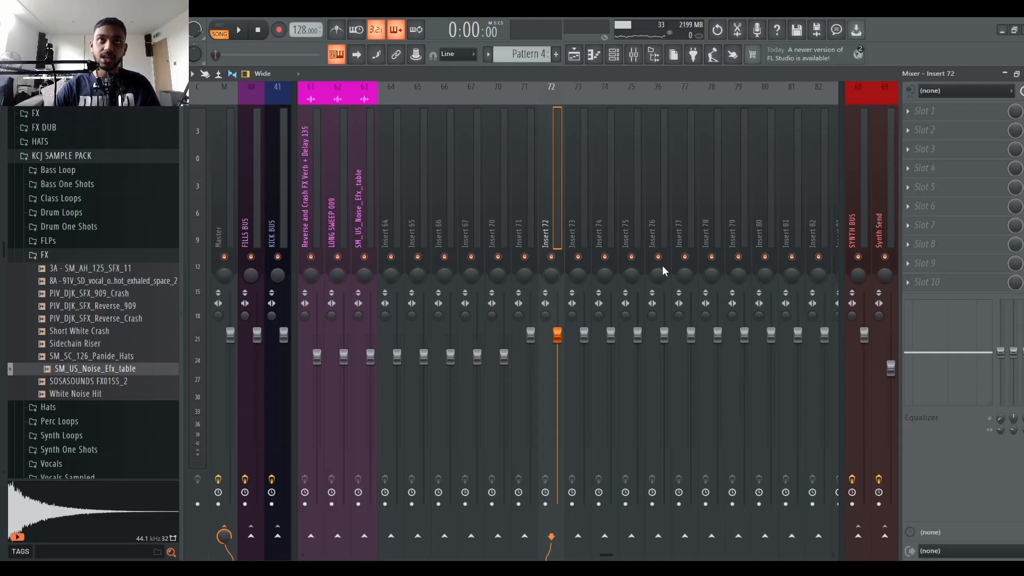
key("ctrl+l")
Set up insert 73 as a yellow MicroVox track with MicroShift, FabFilter Pro-Q 2 and FabFilter Pro-R, and name insert 74 Synth Verb in red
left_click(584, 196)
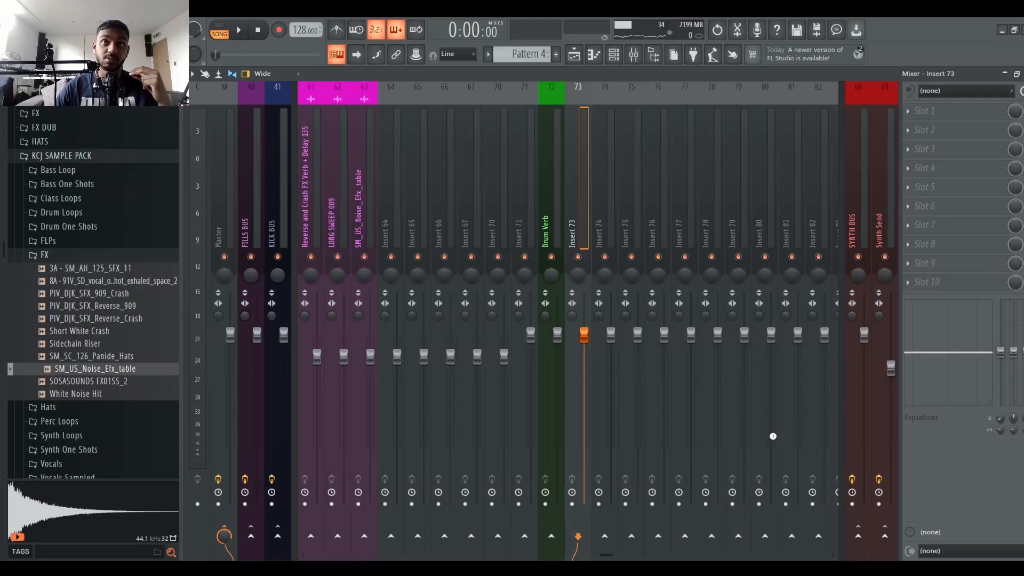
left_click(606, 185)
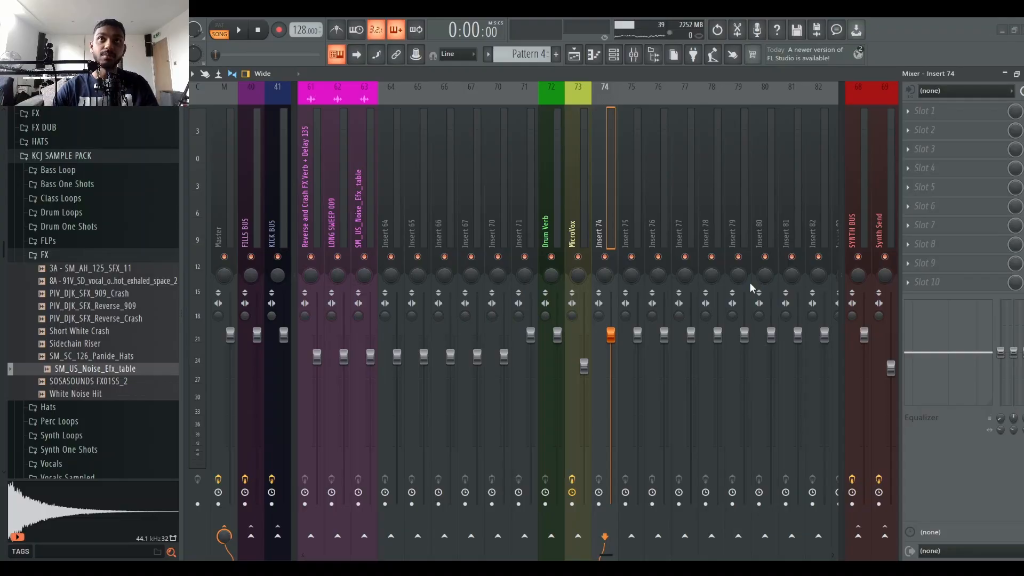
key("Return")
Raise the Mix of the MicroShift plugin on the MicroVox track towards fully wet and close the plugin
left_click(577, 154)
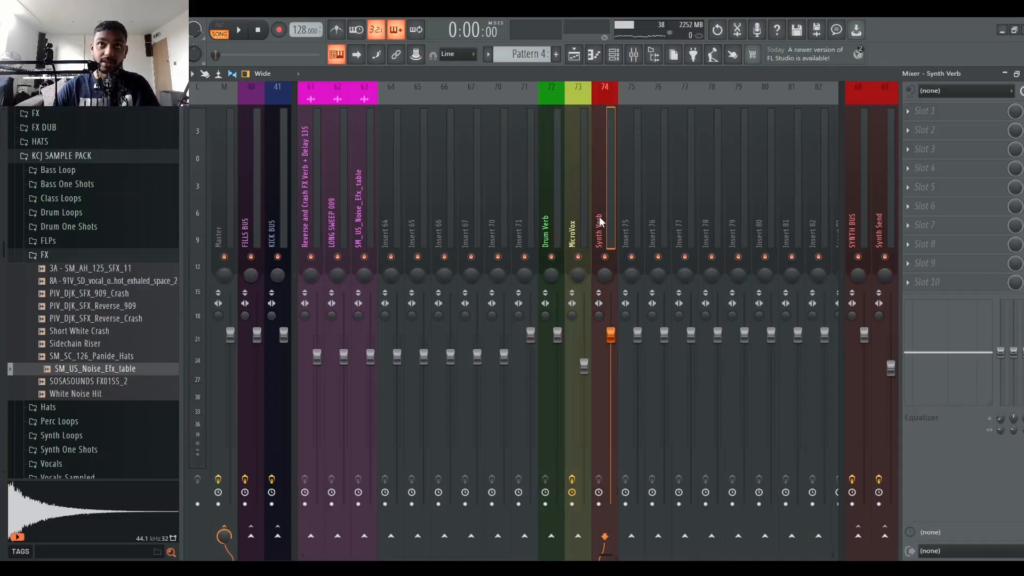
left_click(972, 111)
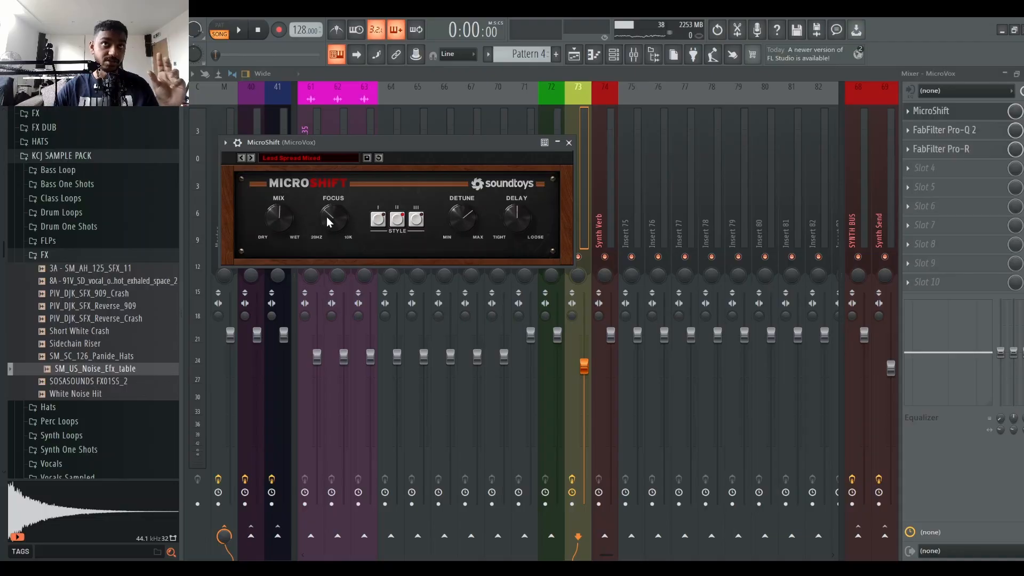
left_click_drag(282, 218, 347, 85)
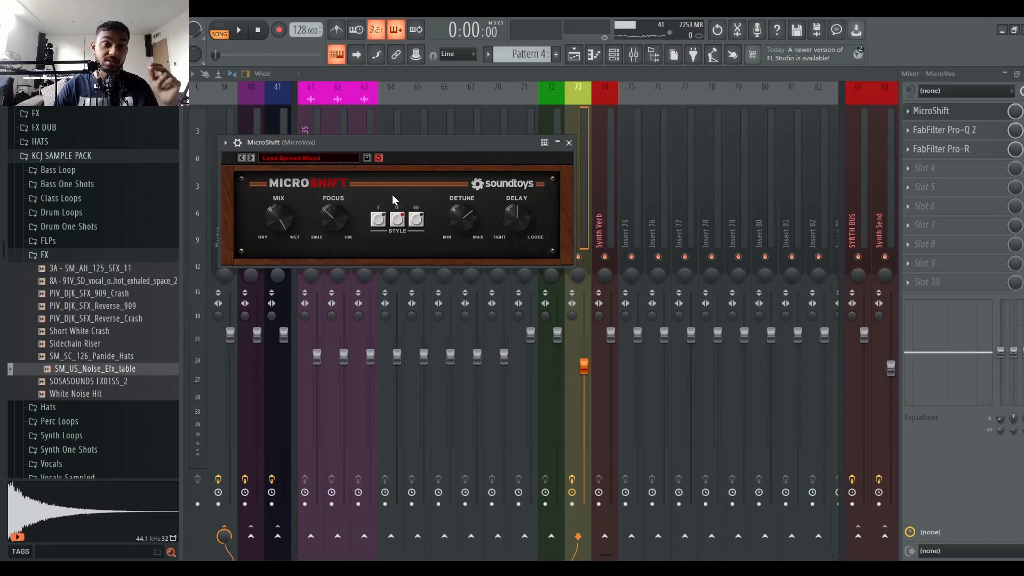
left_click(569, 142)
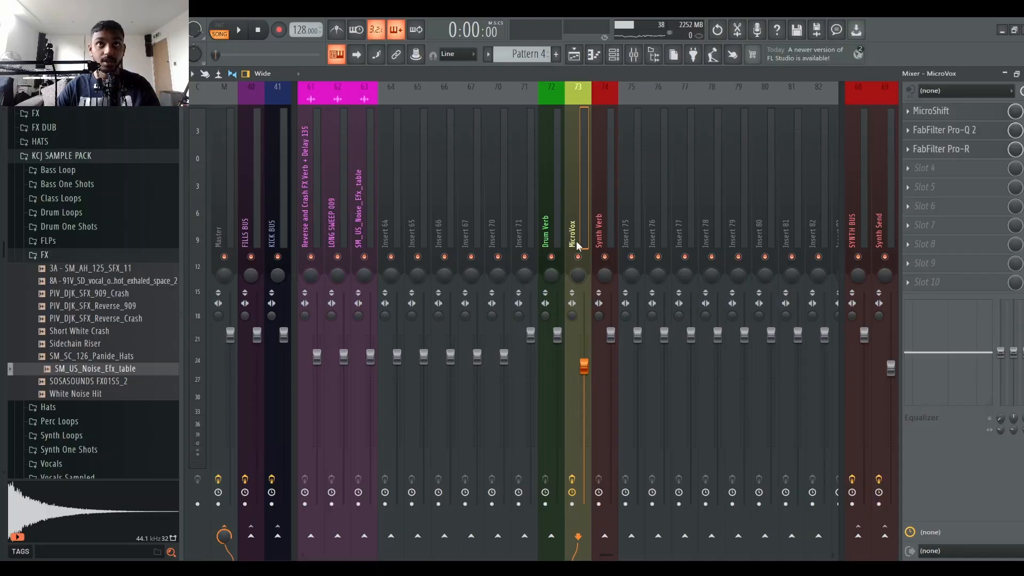
Undo the Synth Verb naming of insert 74
left_click(545, 227)
left_click(599, 194)
left_click(545, 220)
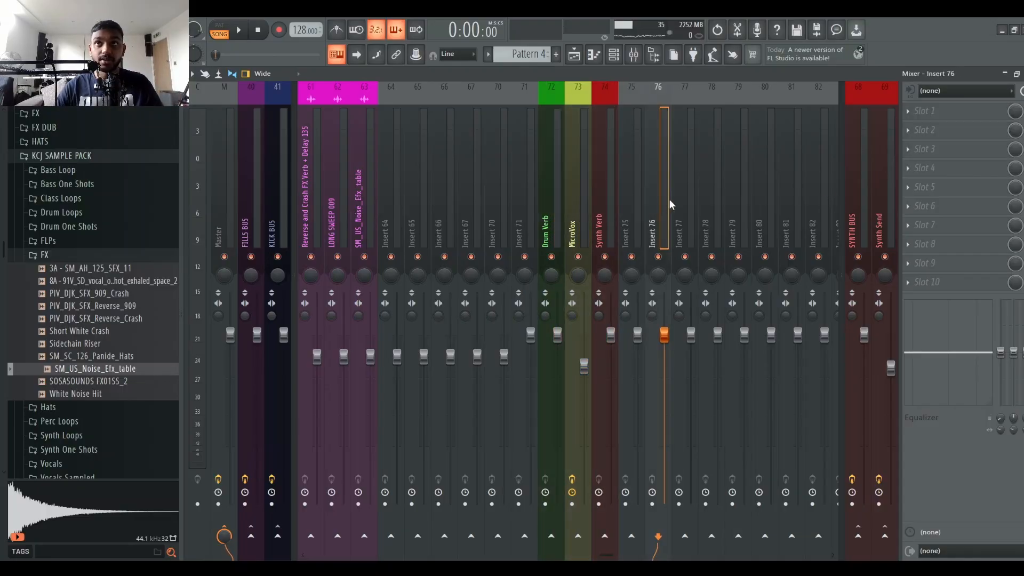
left_click(889, 190)
left_click(610, 201)
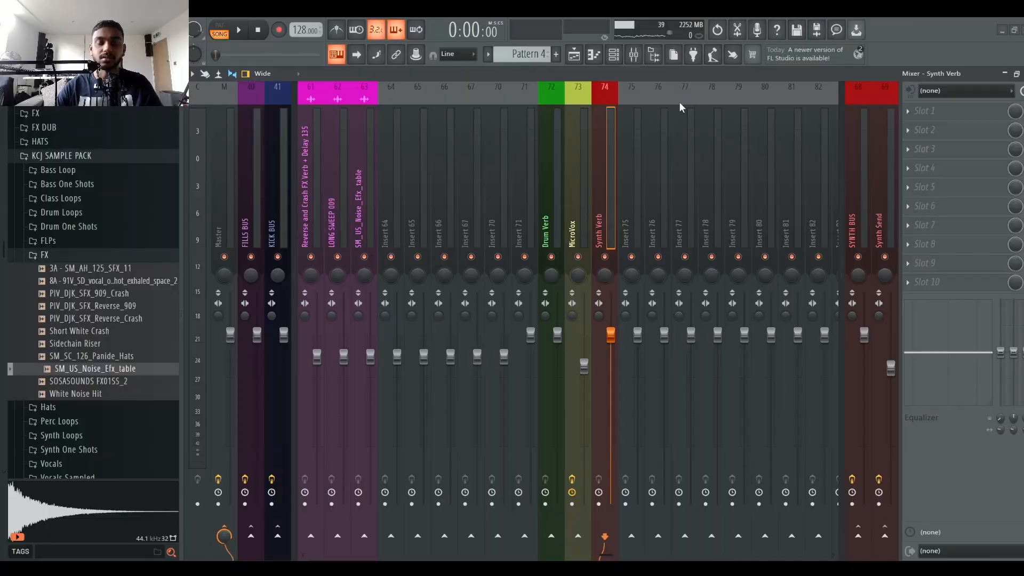
key("ctrl+z")
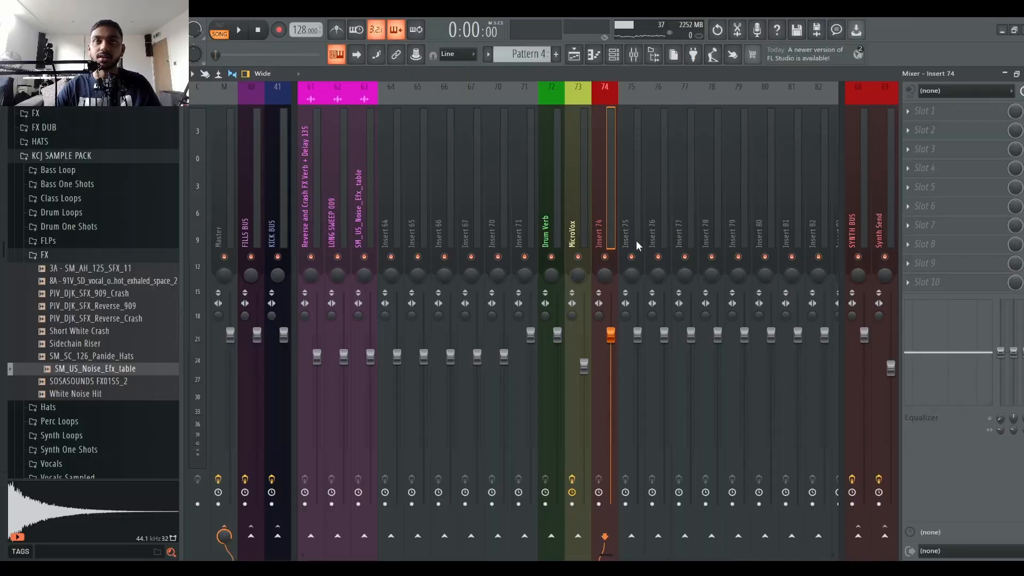
Name mixer insert 65 LOW END and colour it dark blue
left_click(542, 230)
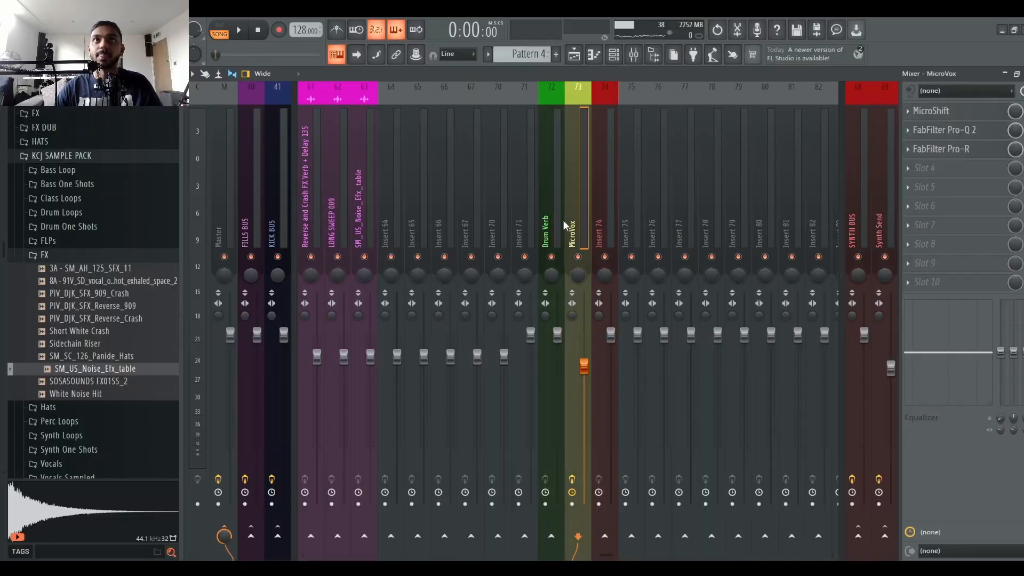
left_click(445, 203)
left_click(423, 198)
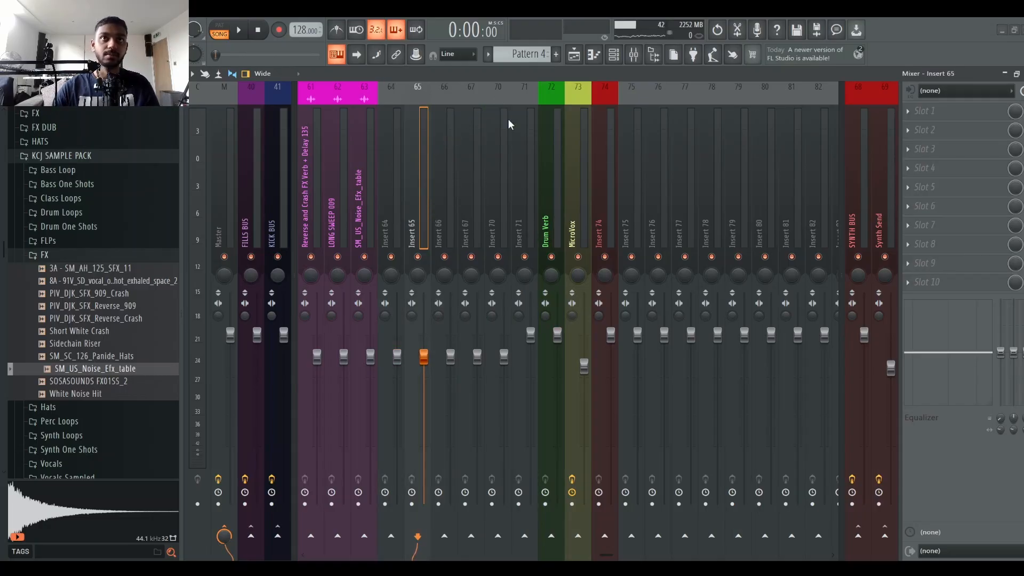
type("LOW END")
key("Return")
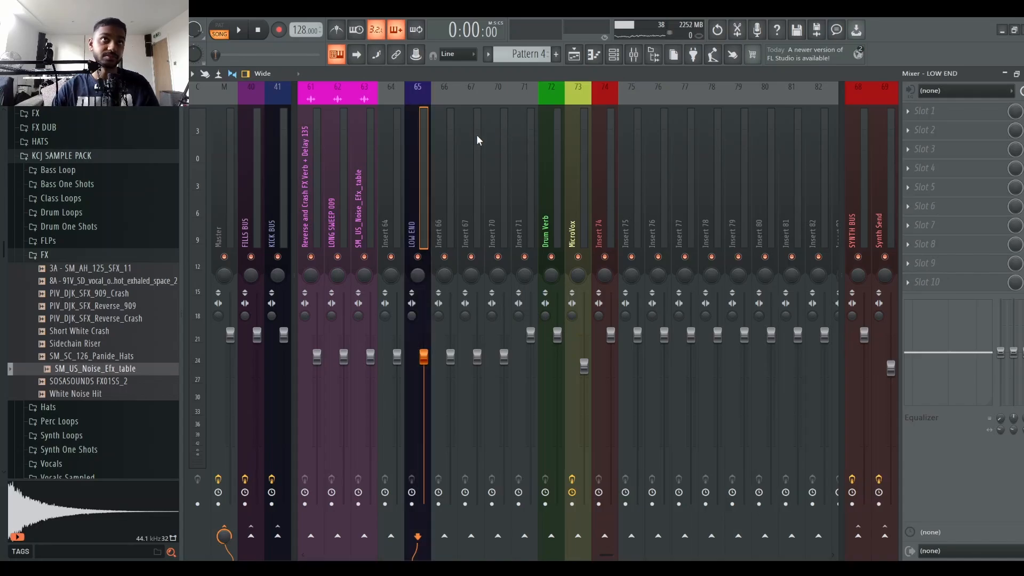
Name mixer insert 66 DRUM BUS and colour it green
left_click(439, 141)
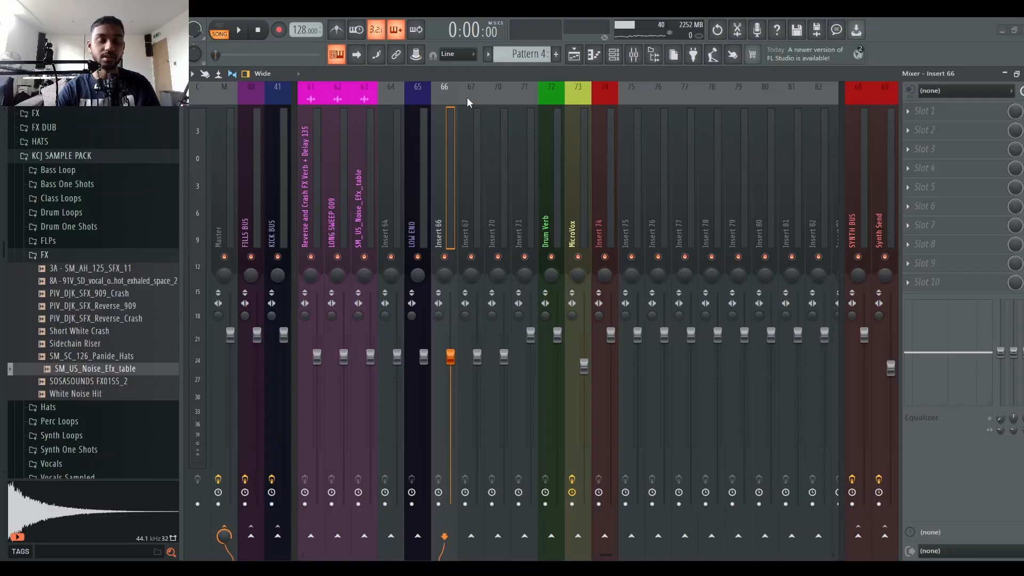
key("Return")
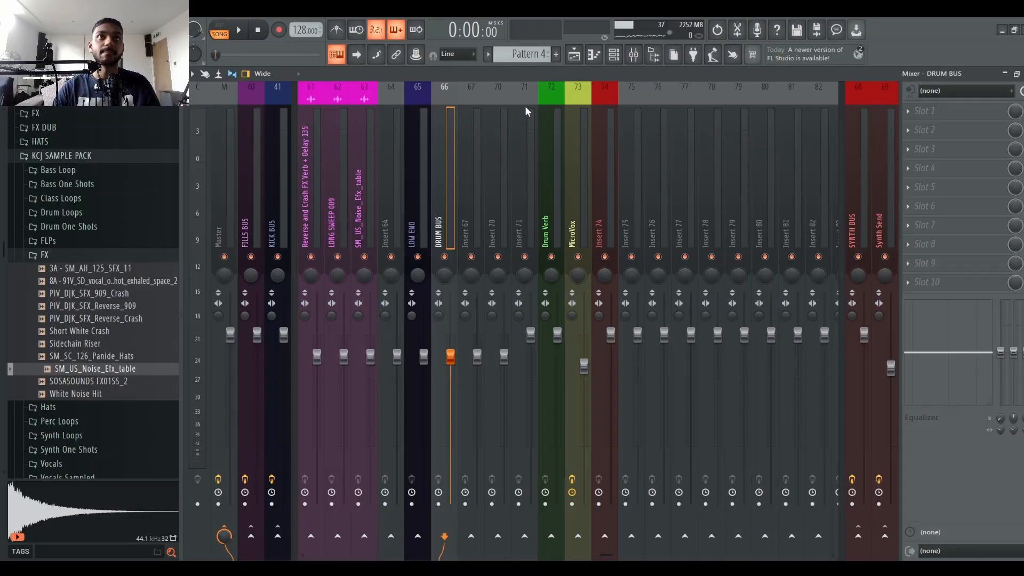
left_click(584, 269)
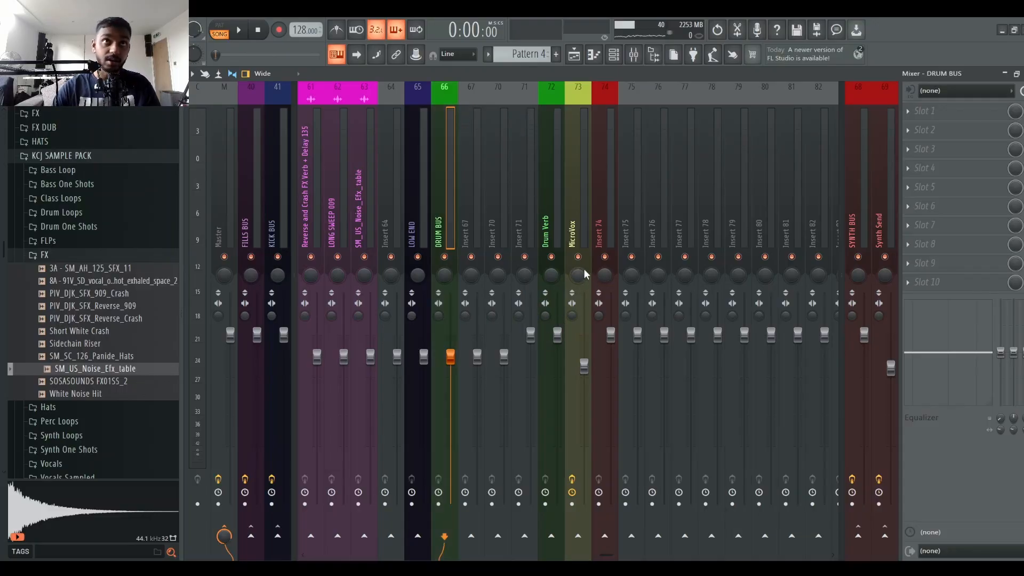
Name insert 67 VOX BUS in yellow and insert 70 FX BUS in pink
left_click(469, 199)
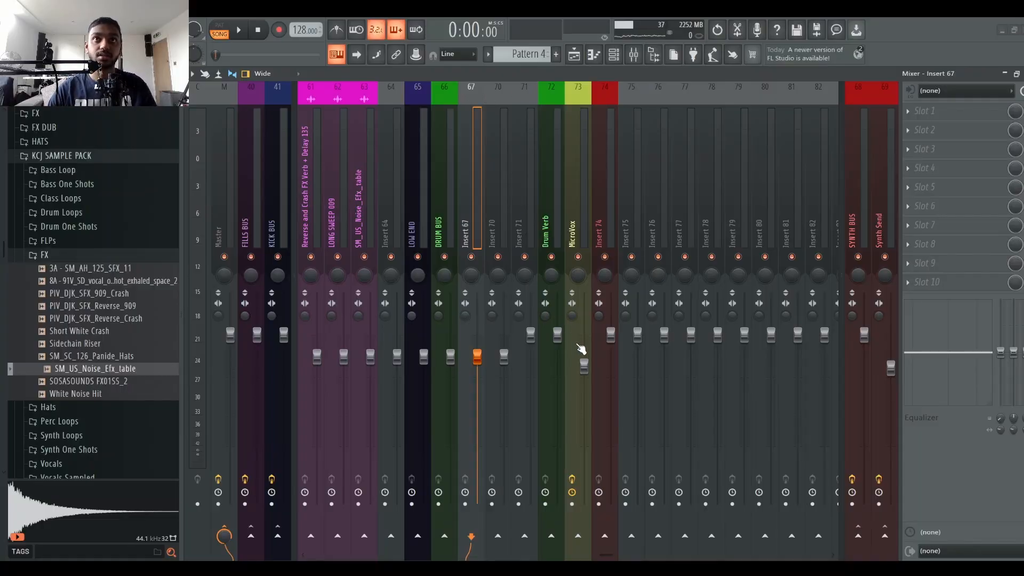
left_click(583, 289)
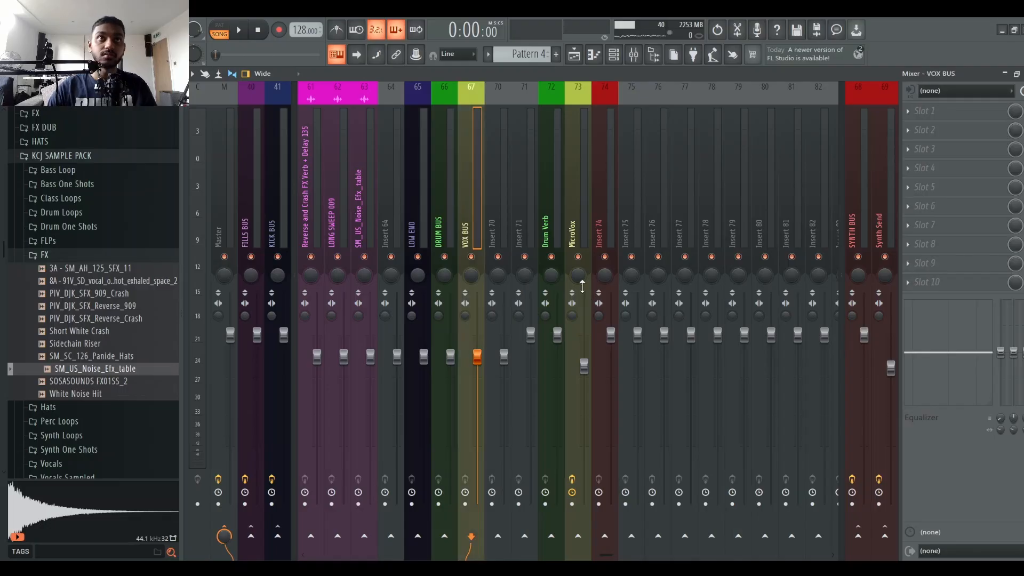
left_click(500, 214)
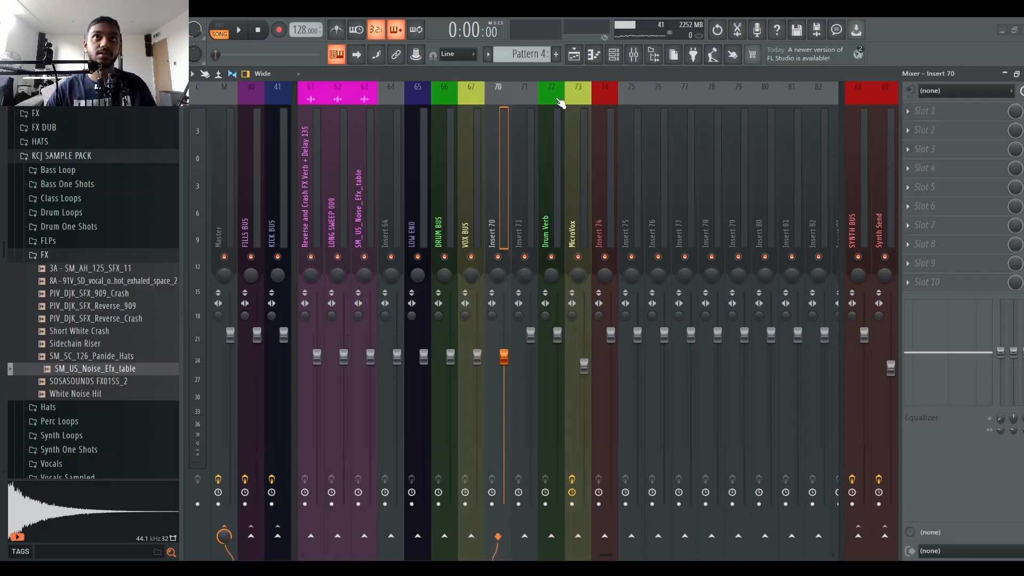
key("Return")
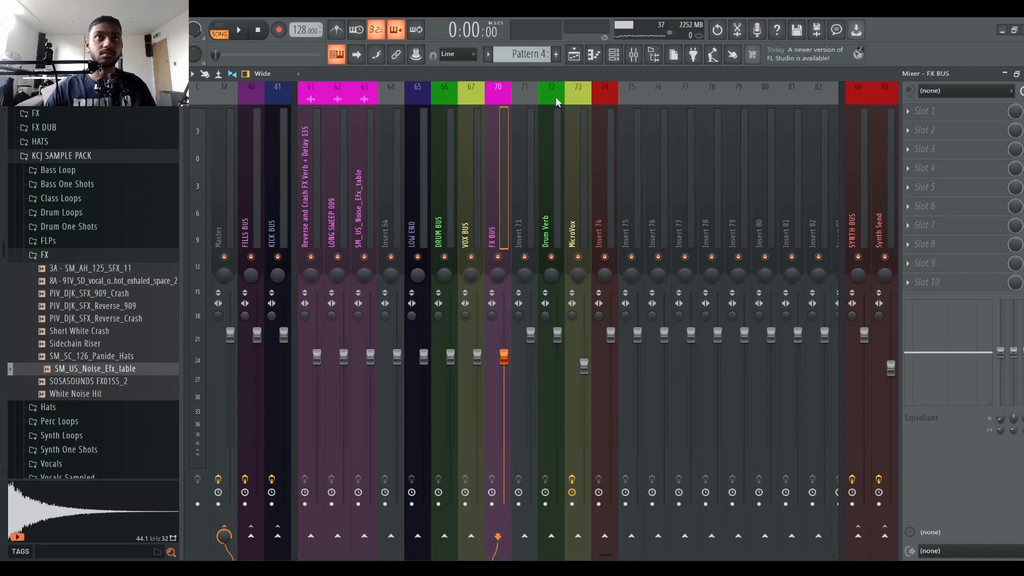
Undock the Synth Send track so it sits among the middle mixer tracks
left_click(410, 227)
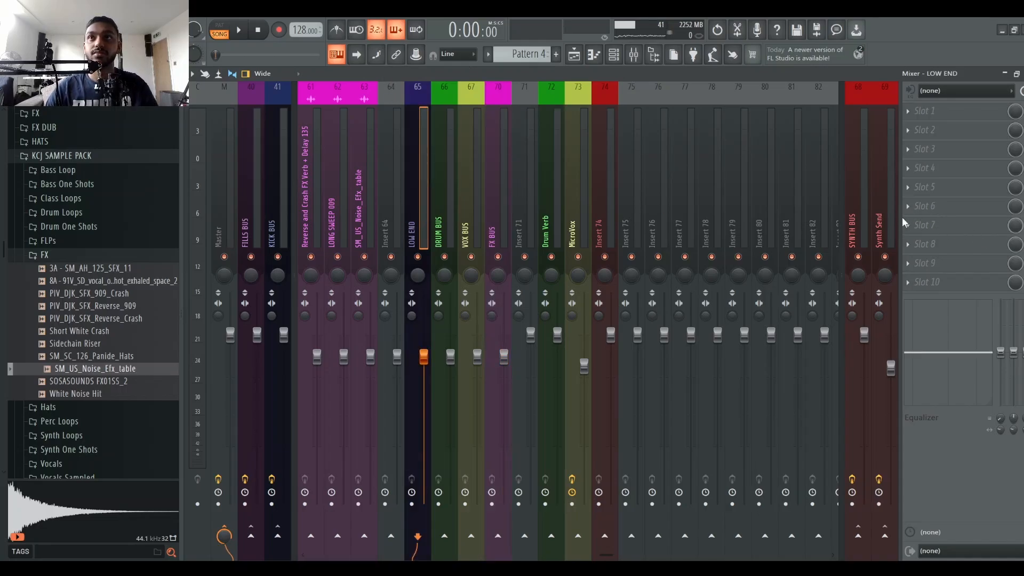
left_click(894, 247)
left_click(924, 366)
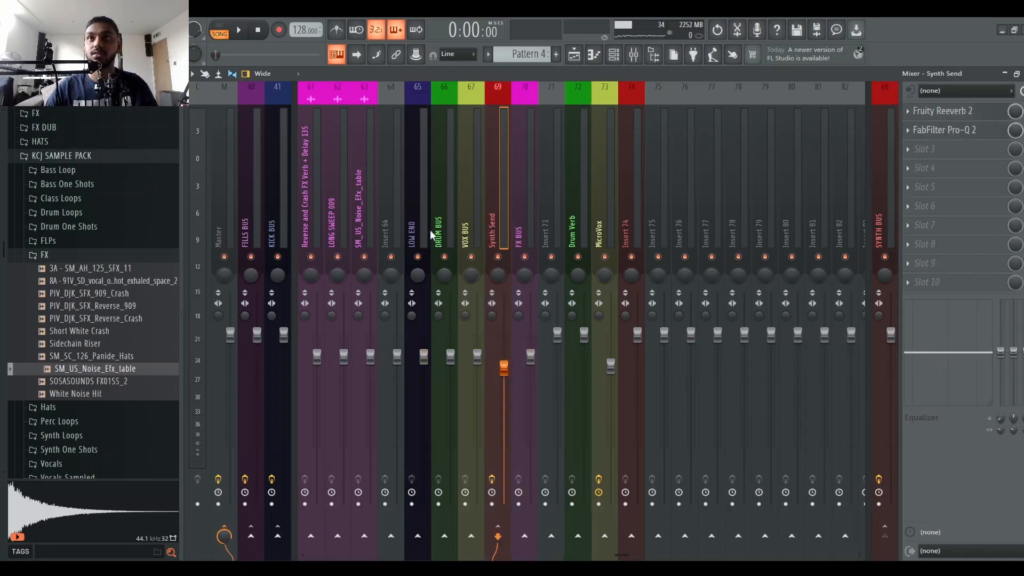
Dock the LOW END, DRUM BUS, VOX BUS and FX BUS tracks together to the right, alongside SYNTH BUS
left_click(428, 230)
left_click(450, 197)
left_click(424, 206)
left_click(449, 207)
left_click(425, 212)
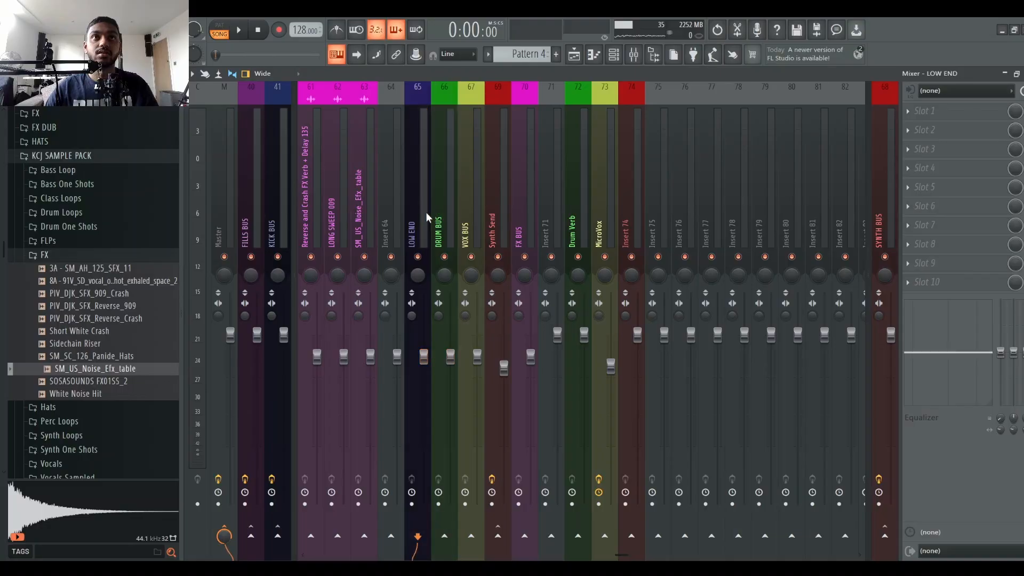
left_click(438, 231)
left_click(419, 237)
left_click(454, 229, "ctrl")
left_click(465, 227, "ctrl")
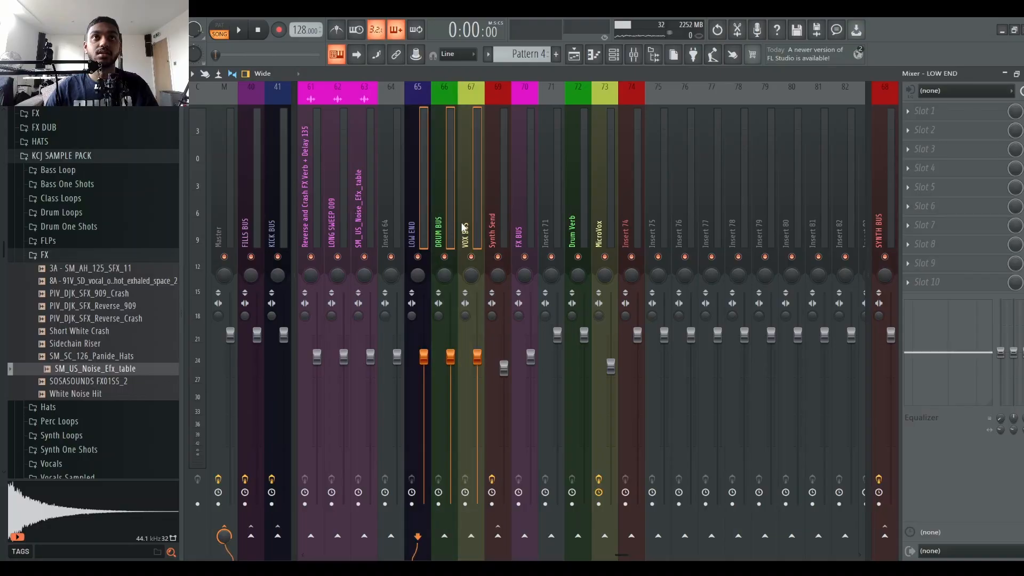
left_click(521, 219, "ctrl")
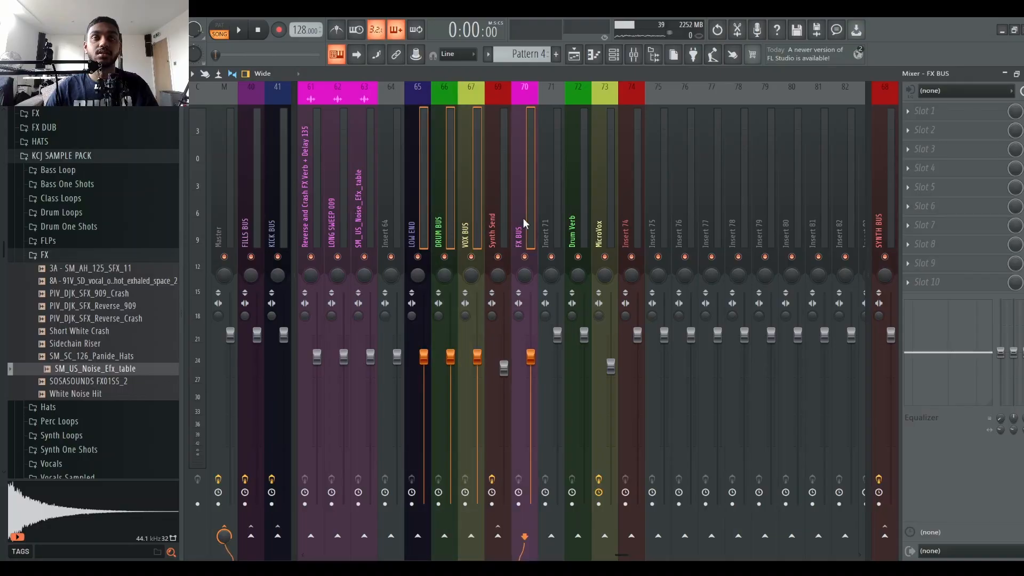
left_click(675, 382)
Recolour insert 74 pale green and return to the playlist
left_click_drag(477, 186, 522, 204)
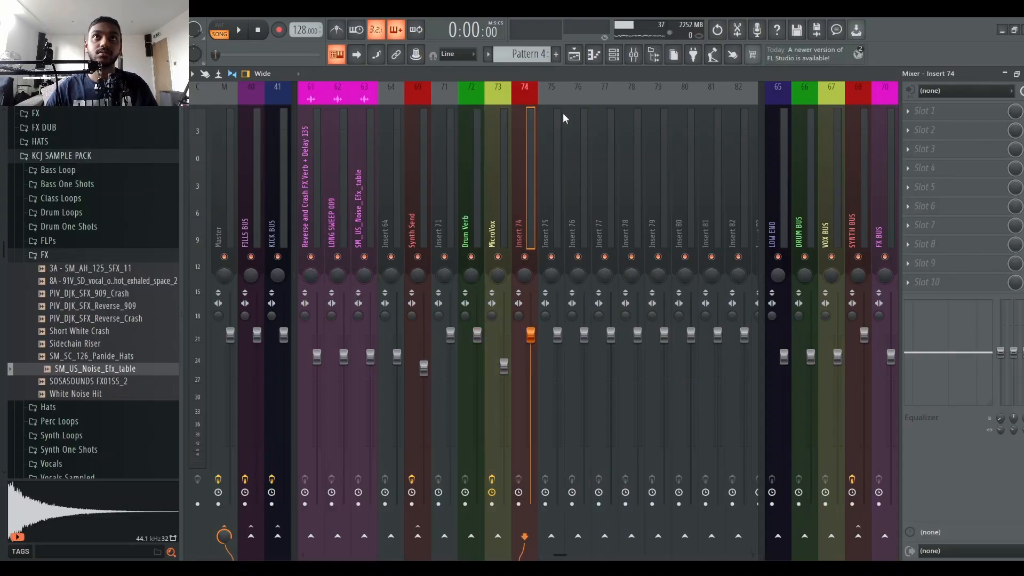
key("F2")
left_click_drag(517, 172, 411, 196)
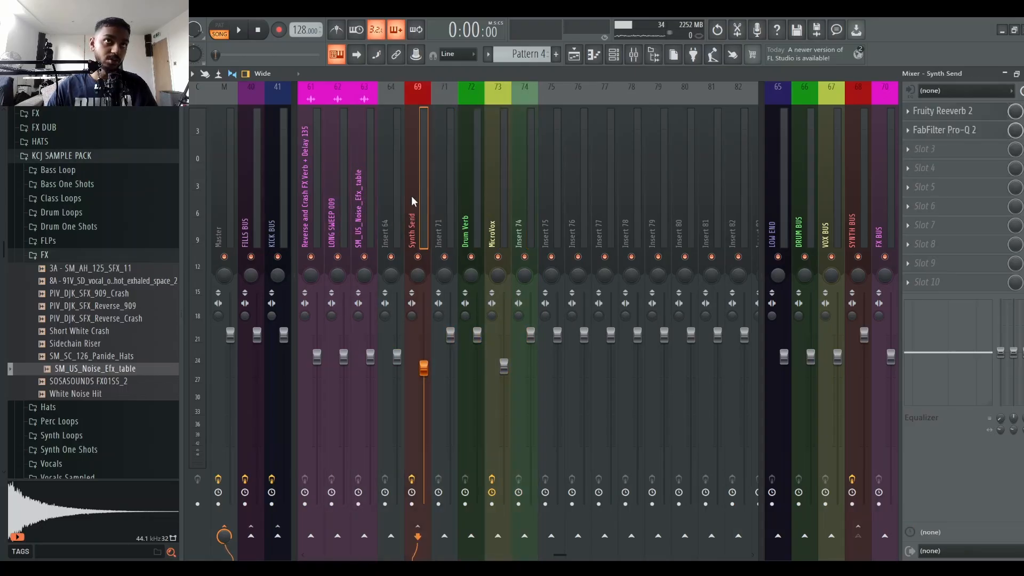
left_click_drag(346, 235, 553, 132)
left_click(573, 54)
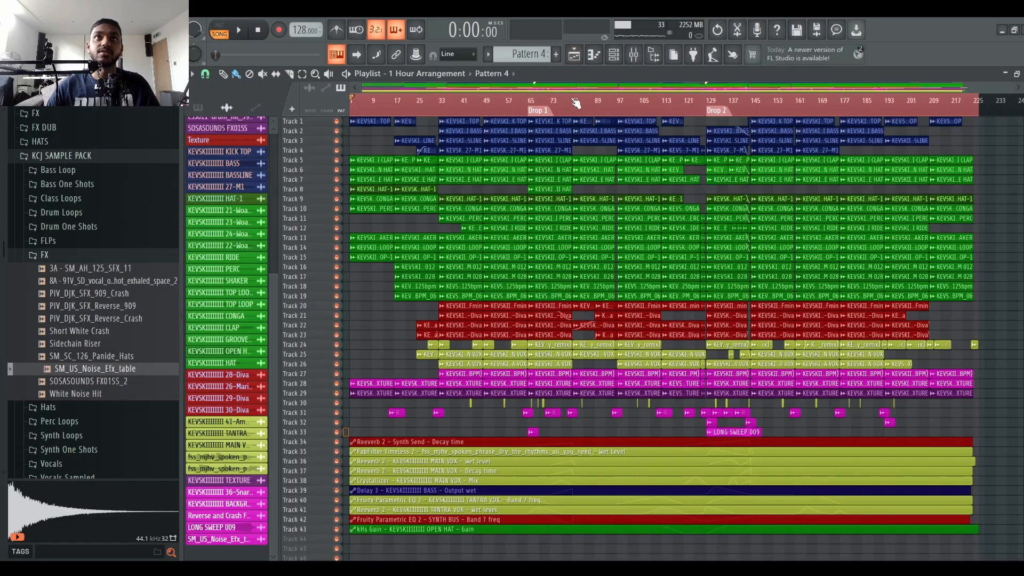
Play the arrangement from Drop 1 onward, skipping ahead to about bar 97, to examine which section has the most elements
scroll(576, 102, "up", 4)
key("space")
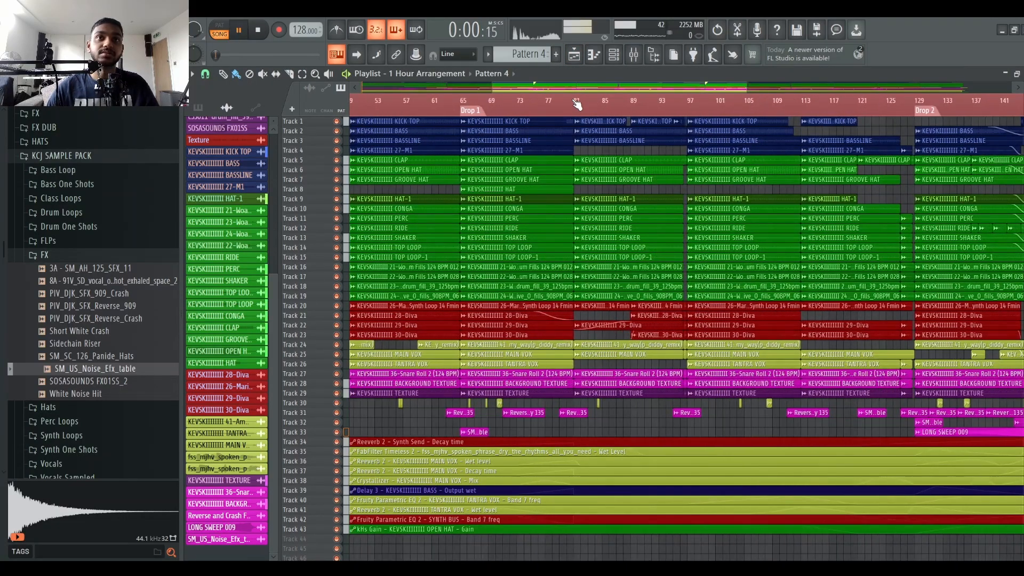
left_click(464, 107)
scroll(464, 109, "down", 2)
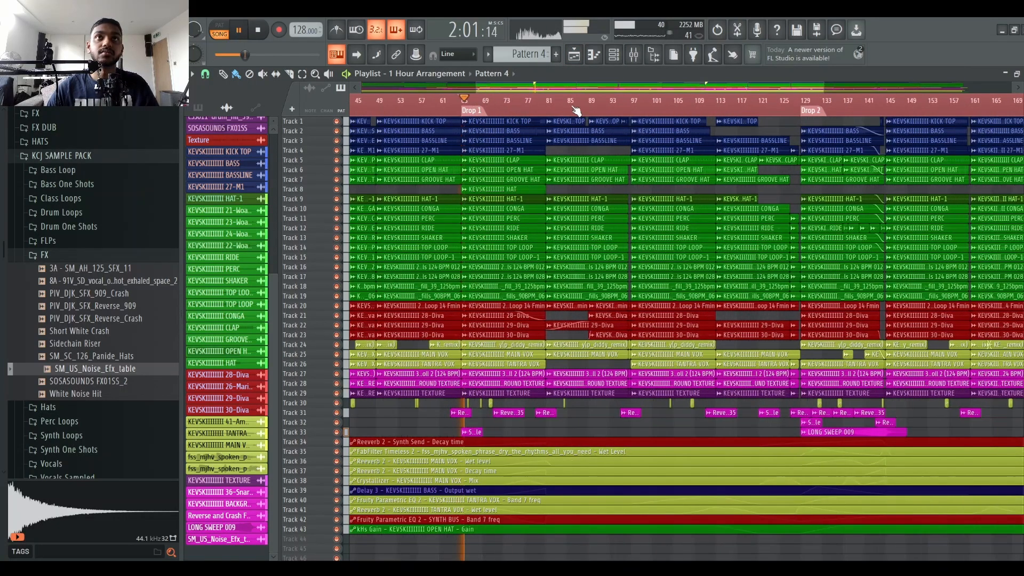
left_click(556, 108)
scroll(567, 110, "down", 2)
left_click(614, 109)
scroll(728, 119, "up", 2)
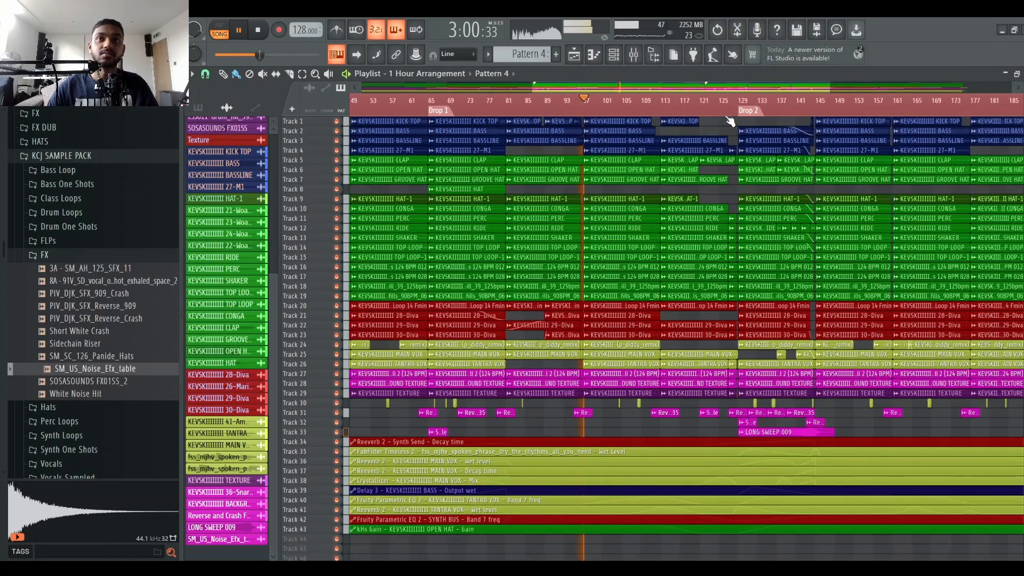
scroll(616, 115, "up", 3)
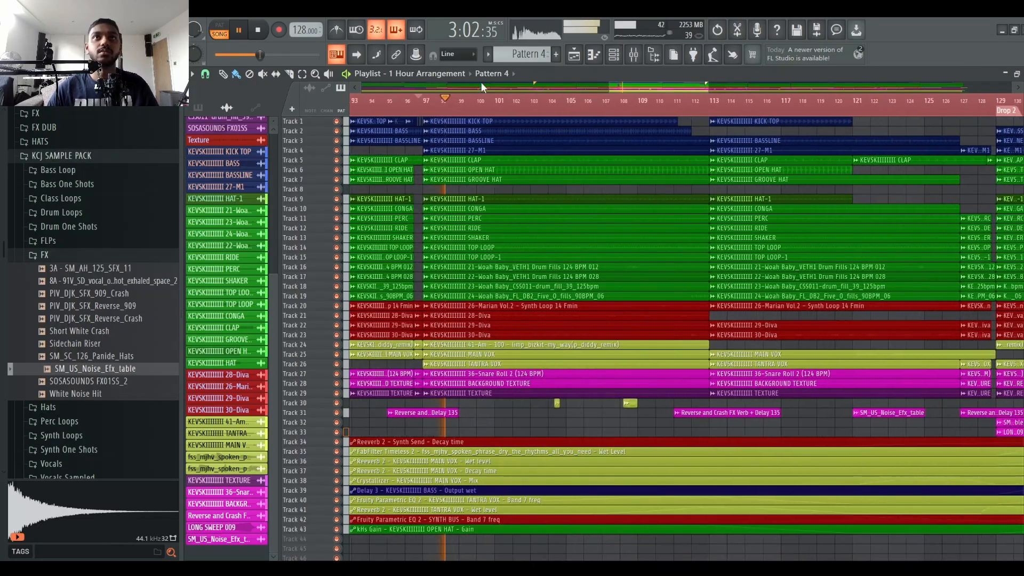
Stop playback and mark bars 97 to 113 in the playlist as the loop region, leaving the clips unselected
key("space")
left_click_drag(424, 108, 709, 112)
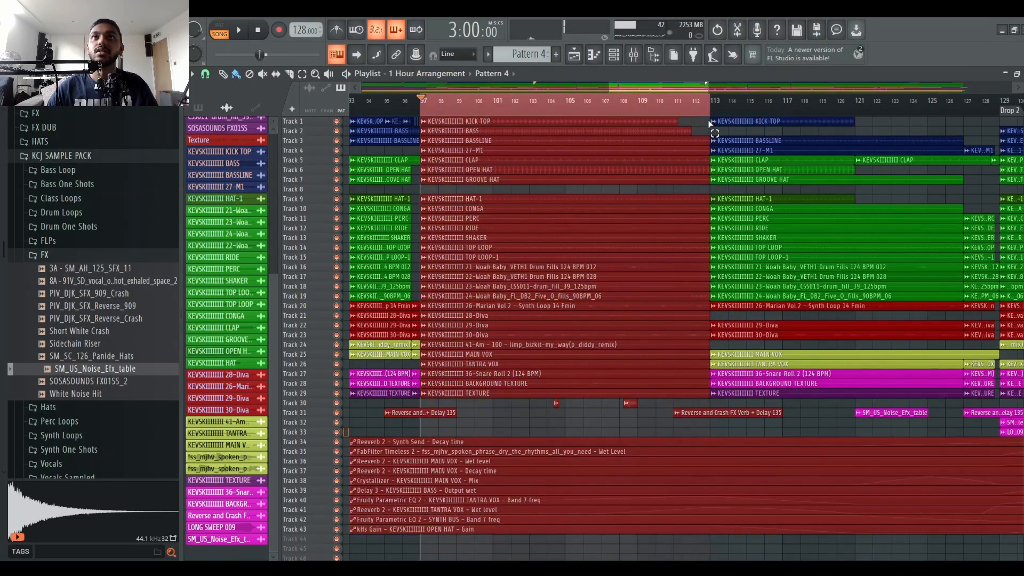
left_click(581, 419)
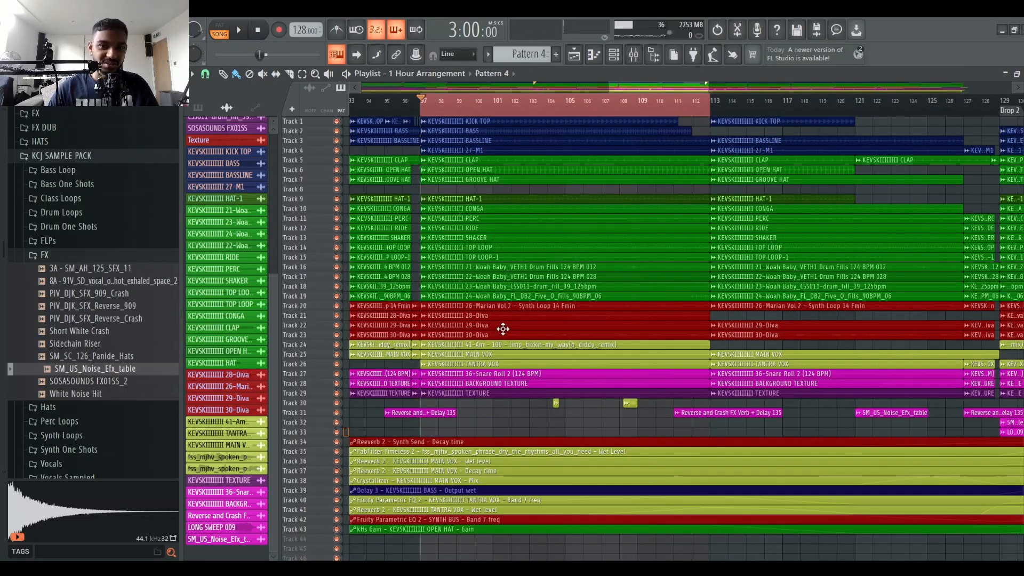
Audition the looped section with the mixer open, checking the low-end tracks' levels, and stop playback
left_click(634, 54)
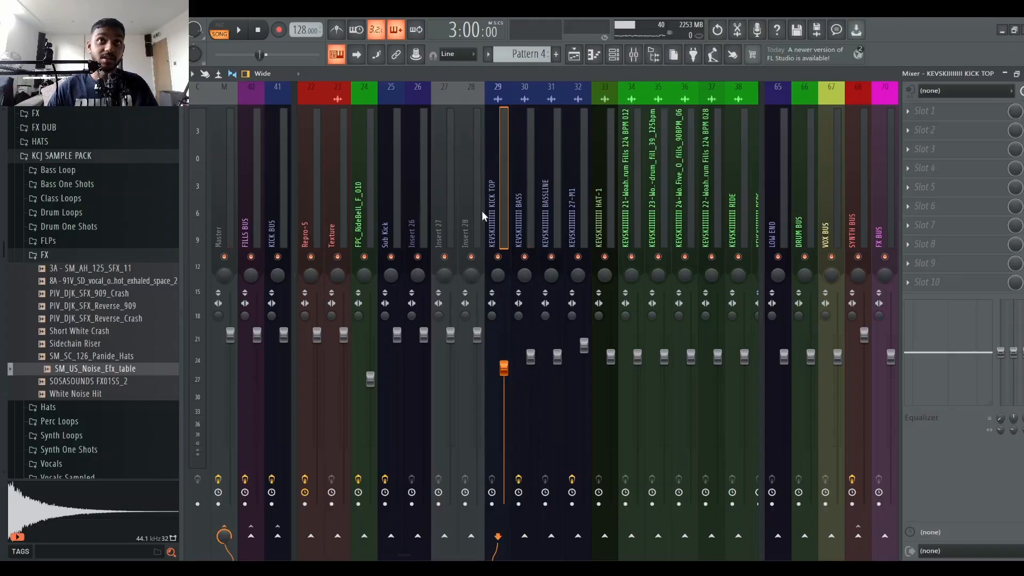
left_click(521, 201)
key("space")
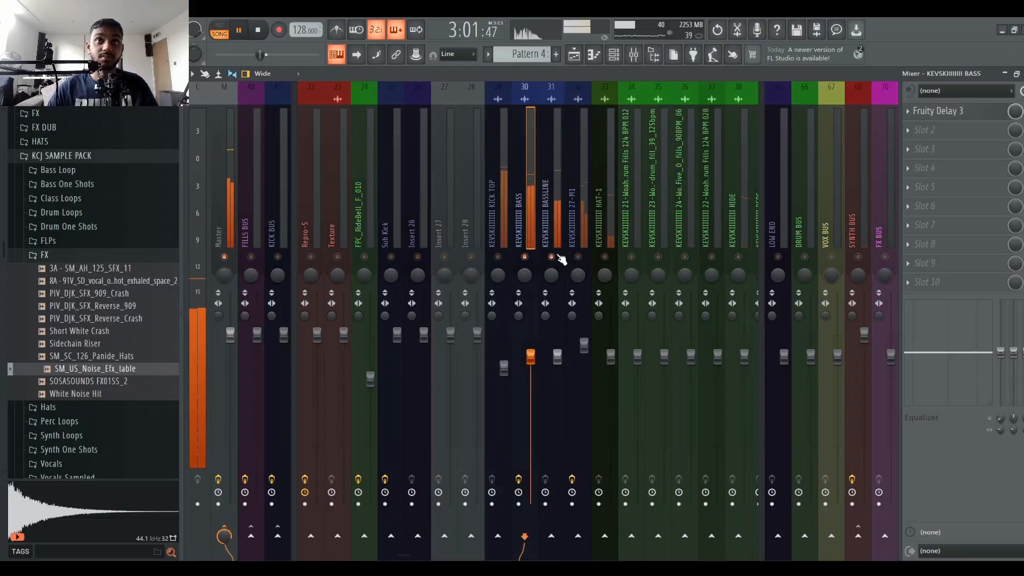
right_click(499, 258)
key("space")
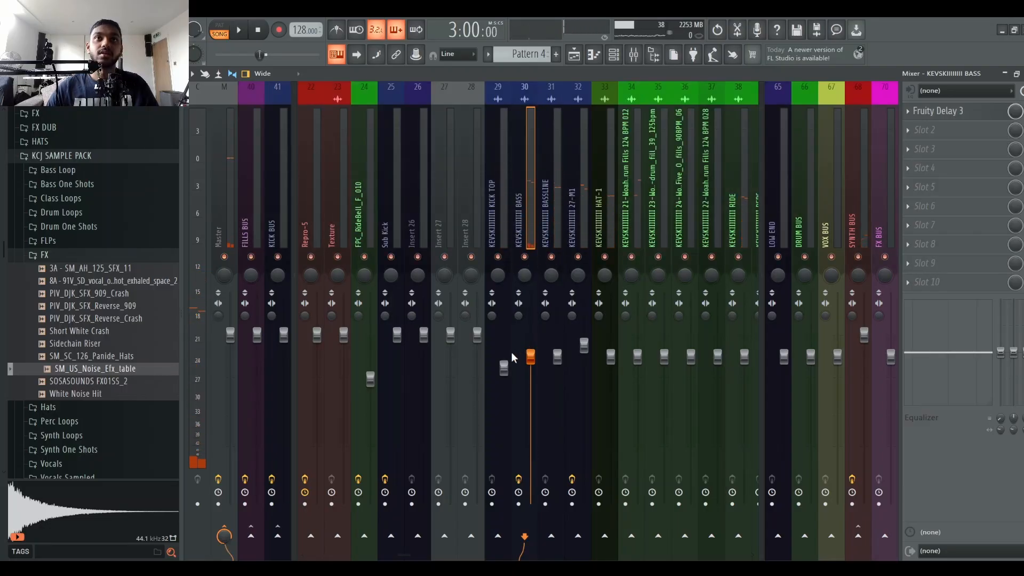
Select the mixer tracks from SM_US_Noise_Efx_table back to Insert 27 and pull all their faders down to zero
scroll(821, 202, "down", 10)
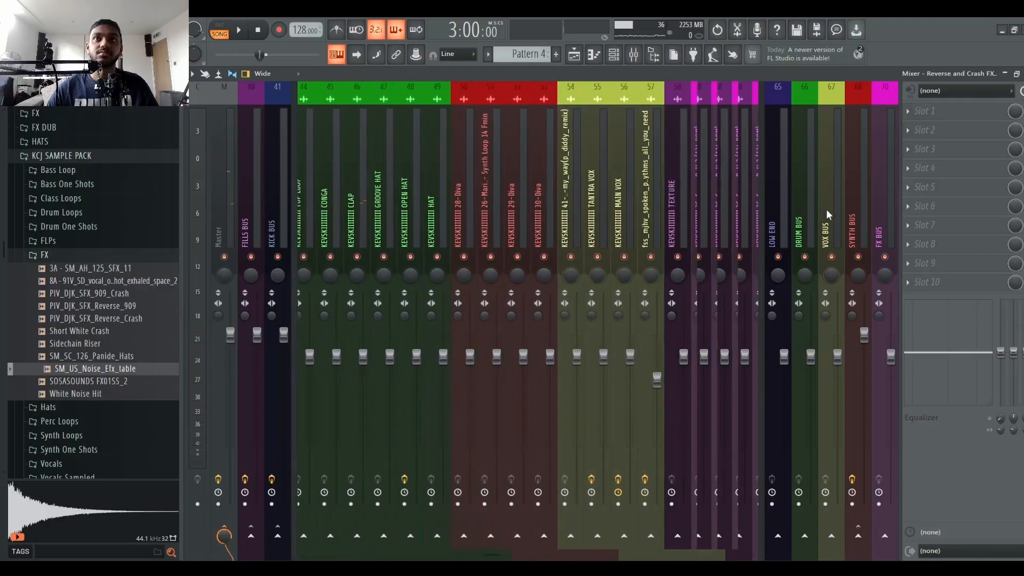
left_click(558, 213)
left_click(441, 216)
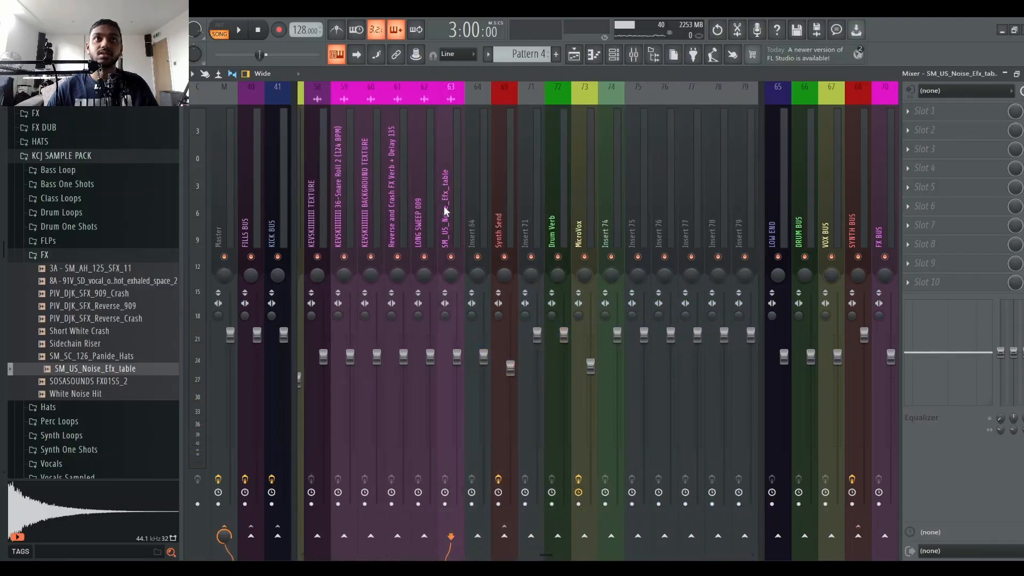
left_click_drag(446, 212, 284, 215)
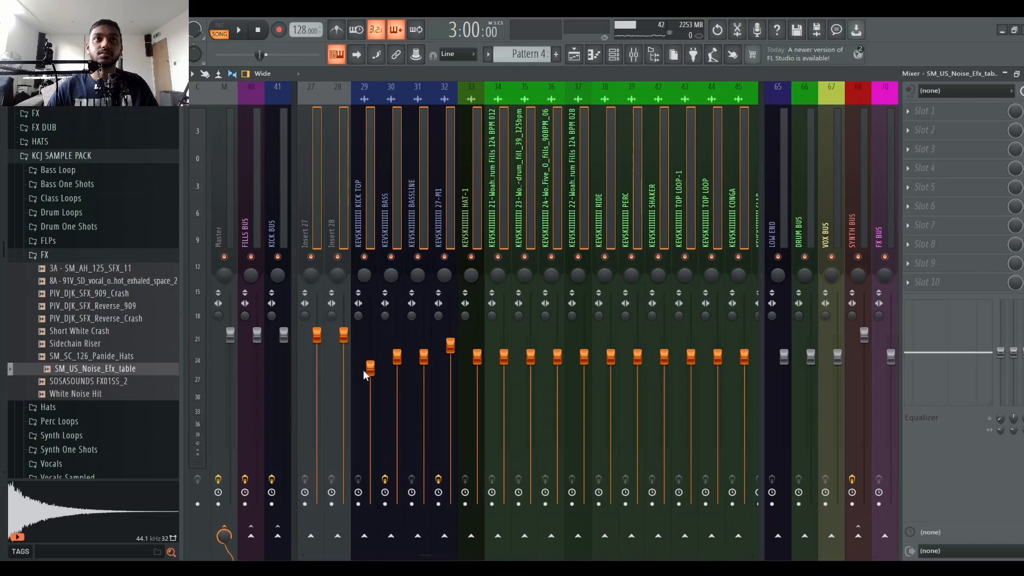
left_click_drag(368, 371, 369, 507)
Play the loop and raise the KICK TOP fader to slightly below the KICK BUS fader's height
left_click(373, 170)
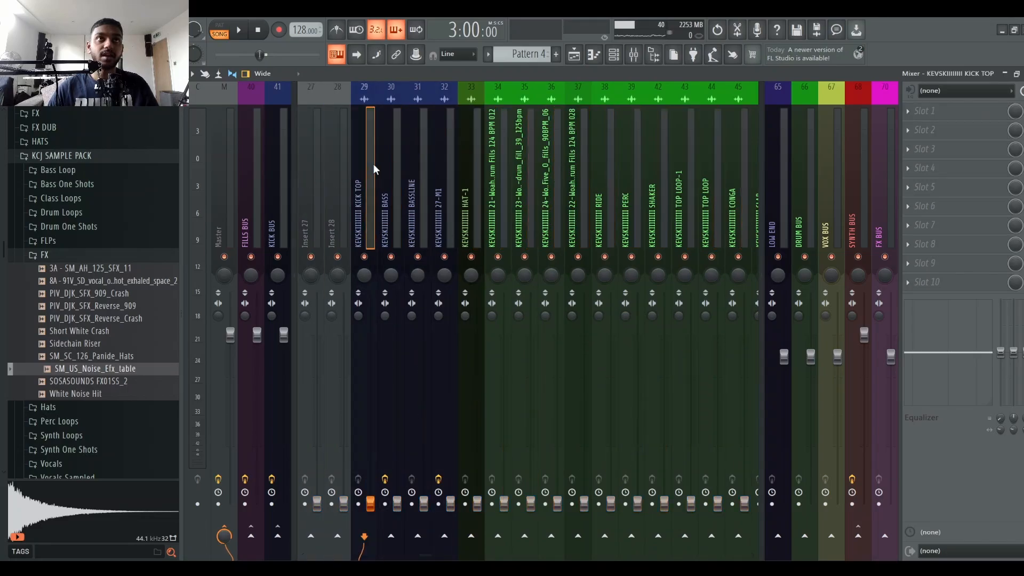
key("space")
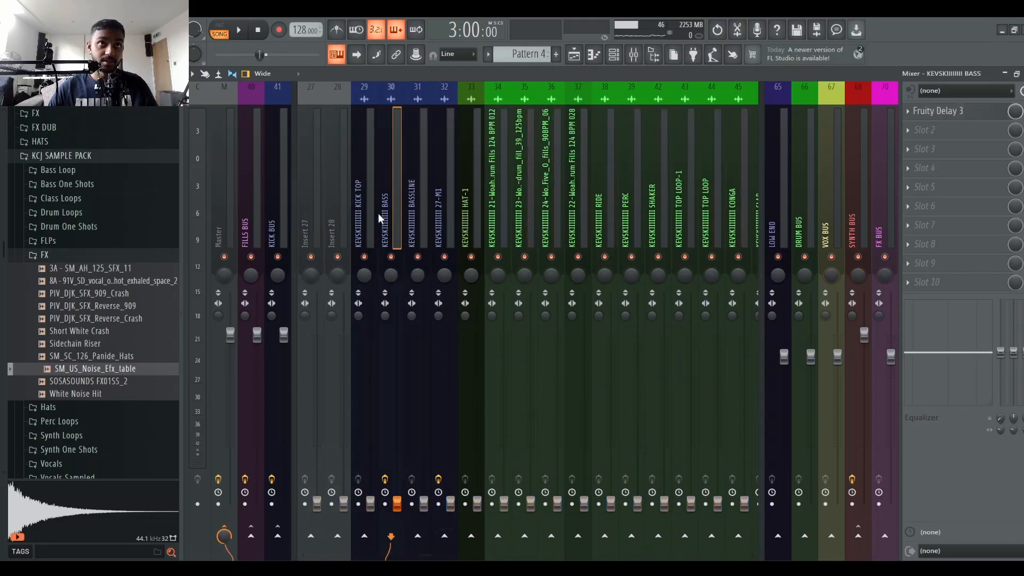
left_click_drag(374, 509, 370, 351)
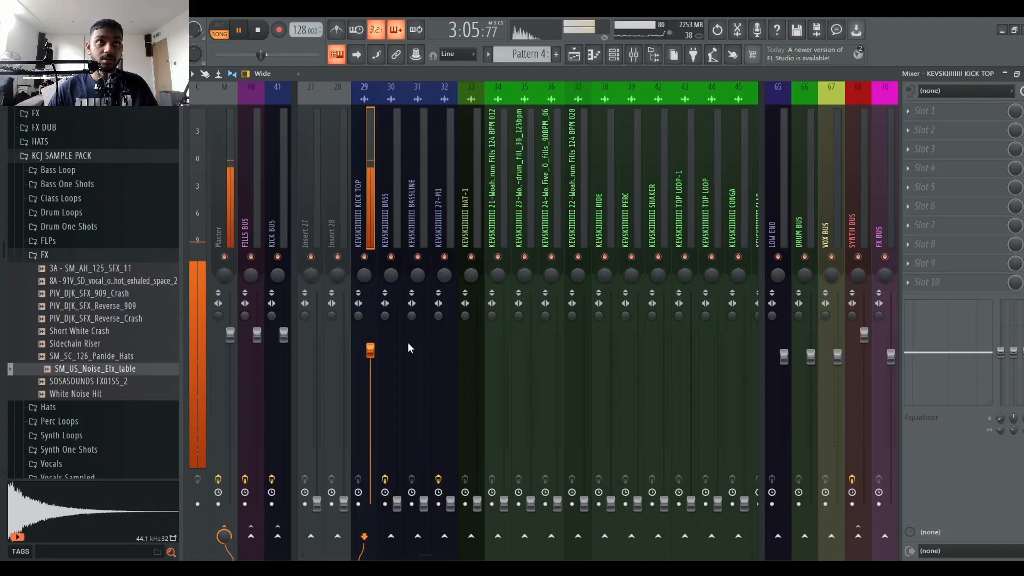
Examine the kick and bass waveforms around bars 97 to 113 in the playlist, and return to the mixer
left_click(594, 53)
key("space")
scroll(465, 101, "up", 4)
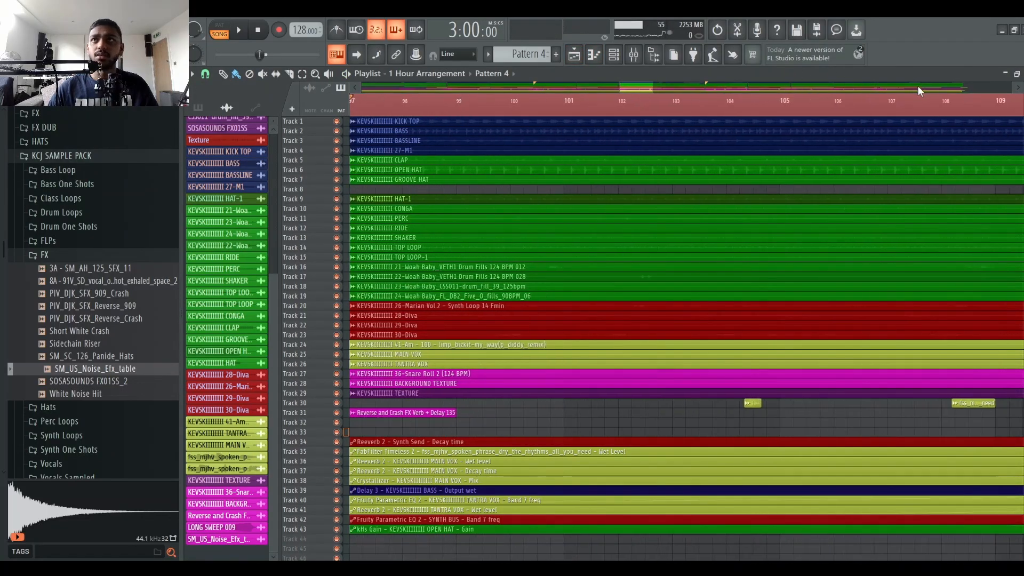
scroll(686, 338, "up", 5)
left_click(404, 101)
scroll(610, 104, "down", 3)
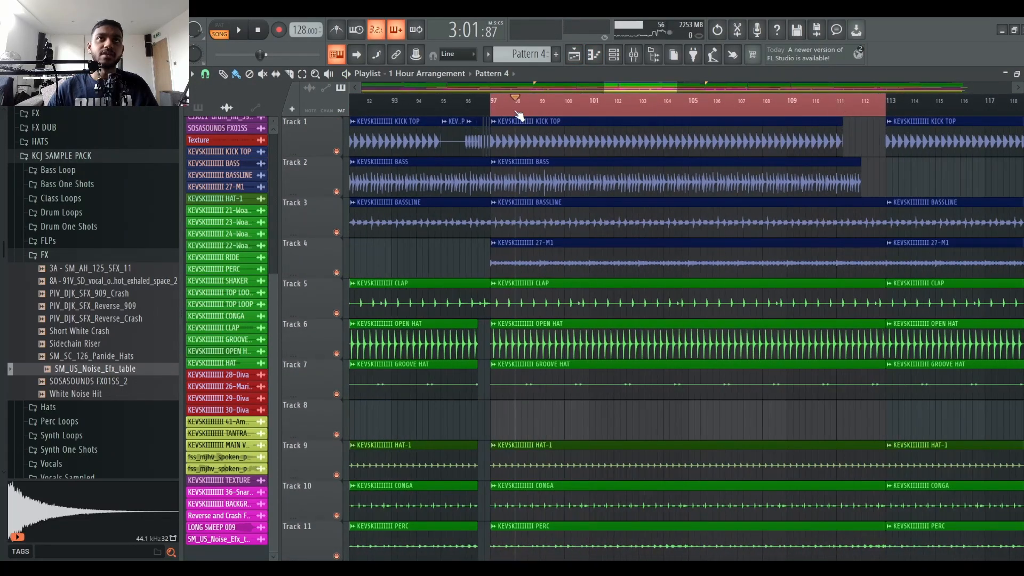
left_click(635, 56)
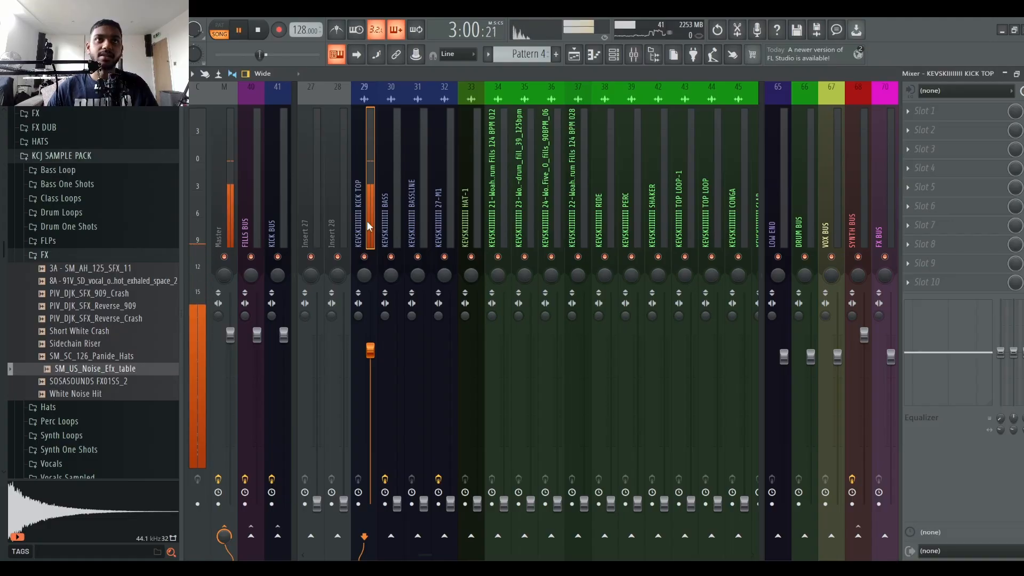
Raise the BASS fader to almost the same height as KICK TOP while the loop plays, and stop playback
left_click(415, 207)
key("space")
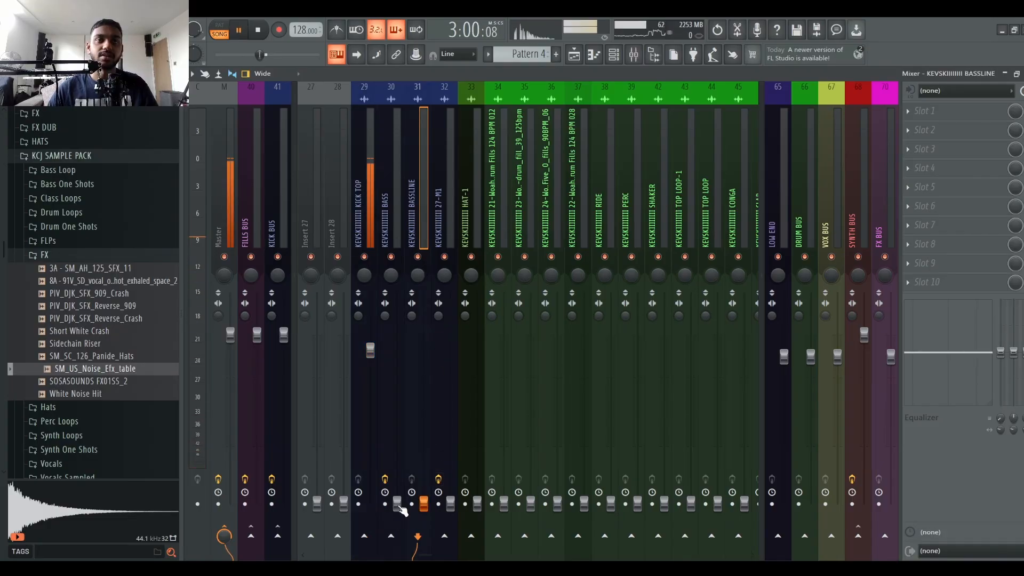
left_click(398, 521)
left_click_drag(397, 363, 396, 353)
key("space")
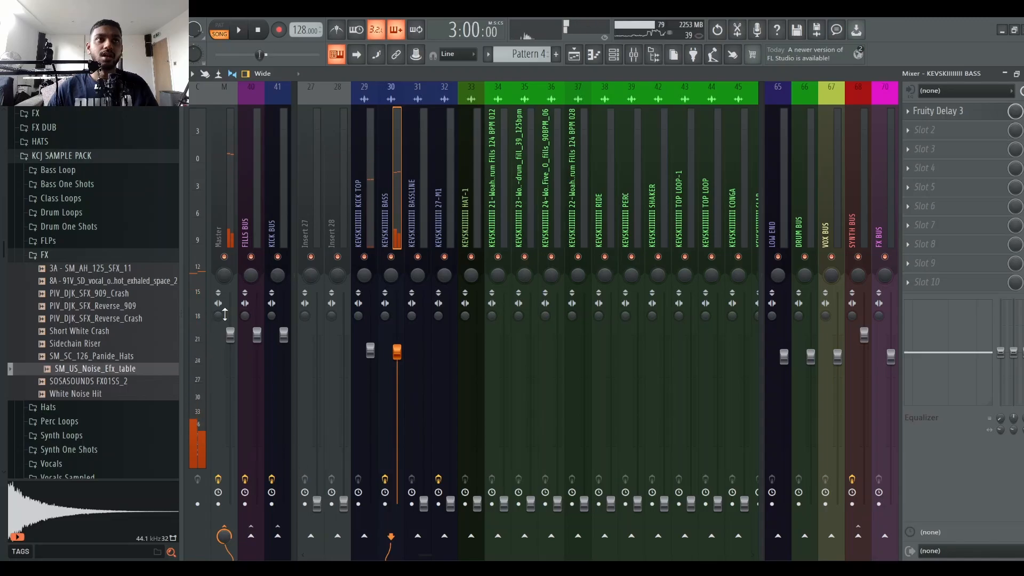
Set the Master track to mono with its stereo separation control, and play the loop with BASS selected
left_click(218, 316)
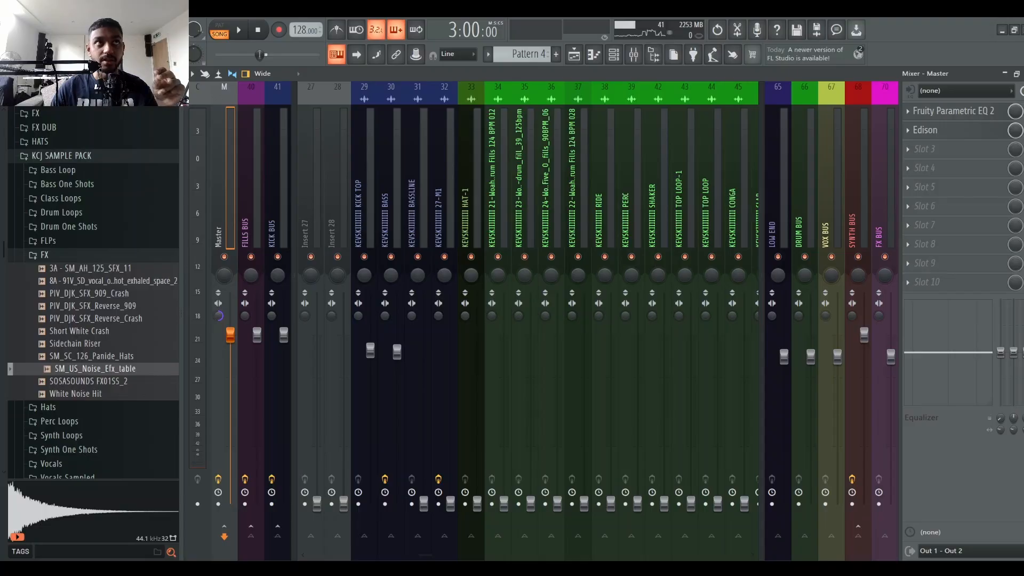
left_click(387, 220)
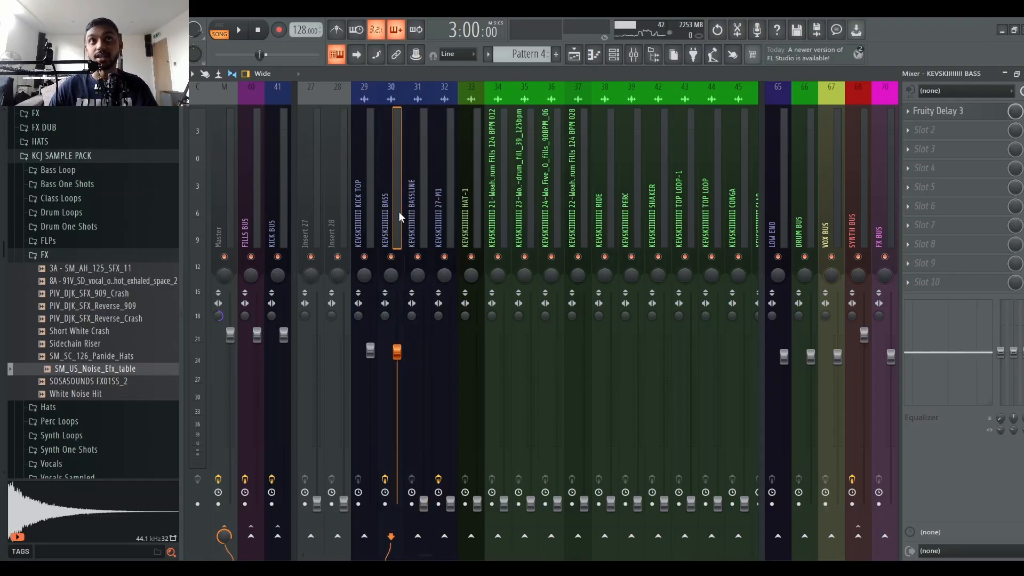
key("space")
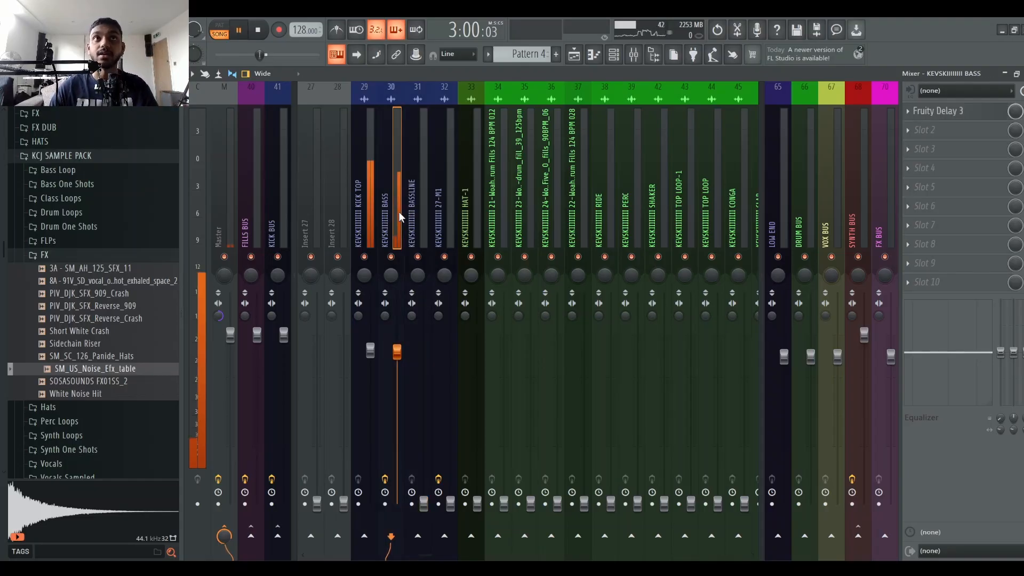
Raise the BASSLINE fader to the same height as the BASS fader while the loop plays
left_click(424, 501)
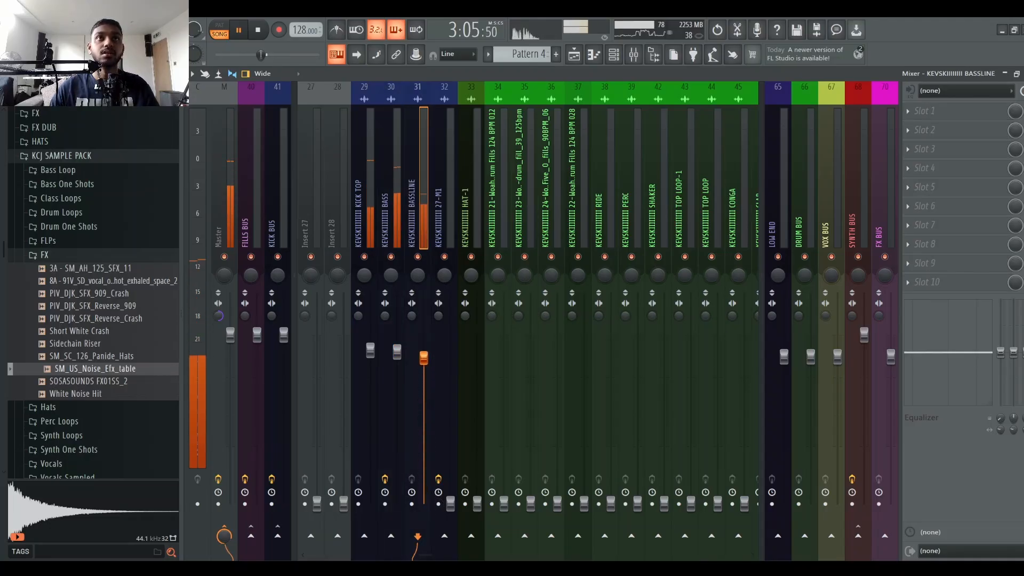
mouse_move(424, 358)
left_mouse_down()
mouse_move(424, 343)
mouse_move(424, 352)
left_mouse_up()
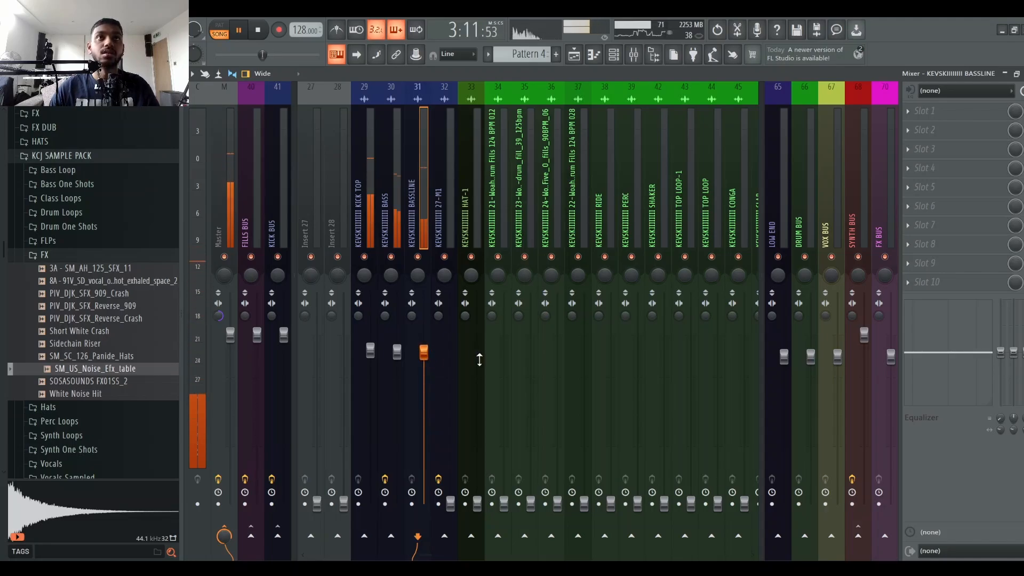
Raise the CLAP fader to about the DRUM BUS fader's height and the OPEN HAT fader slightly lower
left_click(446, 211)
left_click(635, 212)
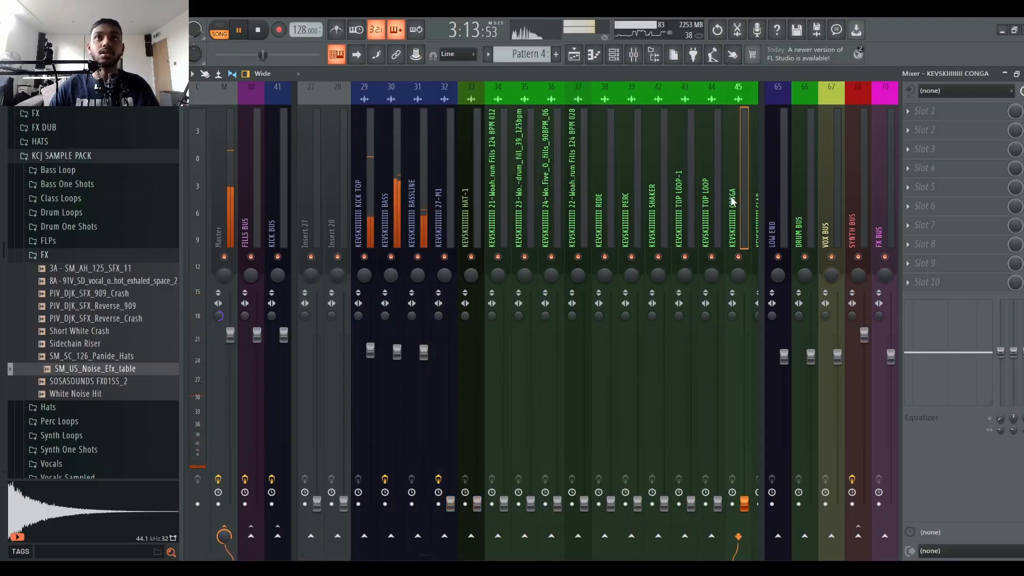
scroll(561, 222, "right", 5)
left_click(642, 197)
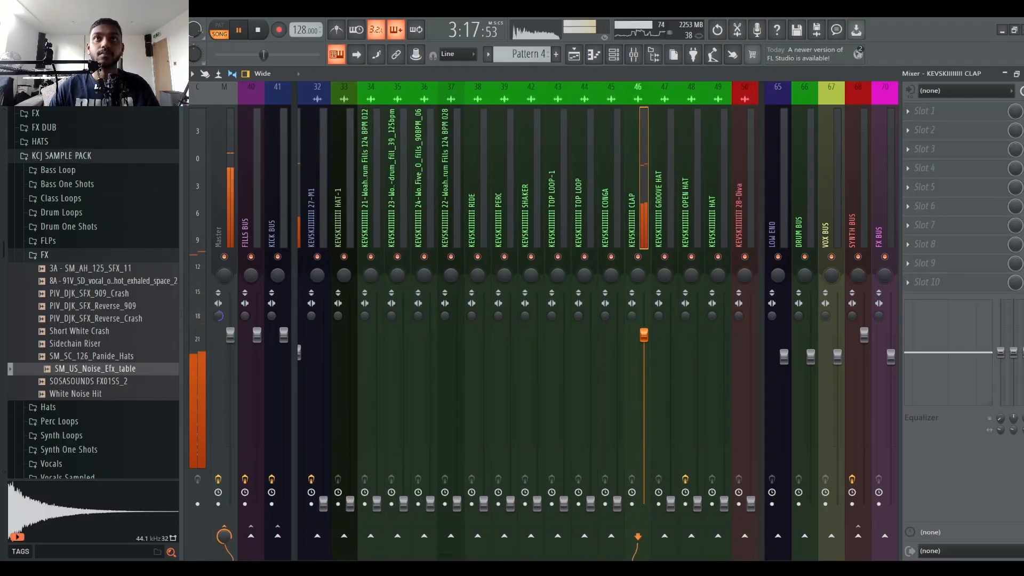
left_click_drag(644, 335, 644, 357)
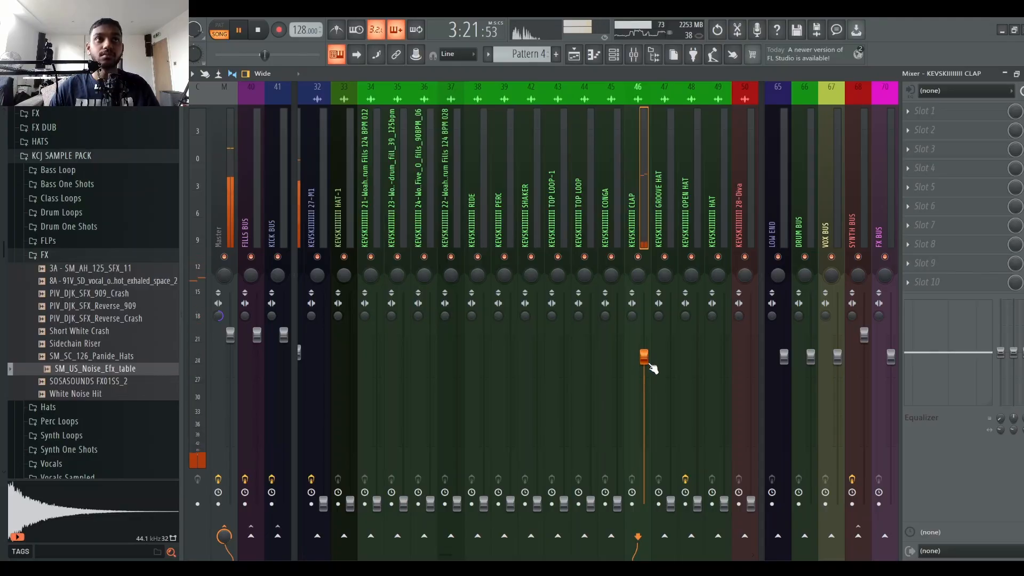
left_click(698, 505)
left_click_drag(698, 504, 697, 360)
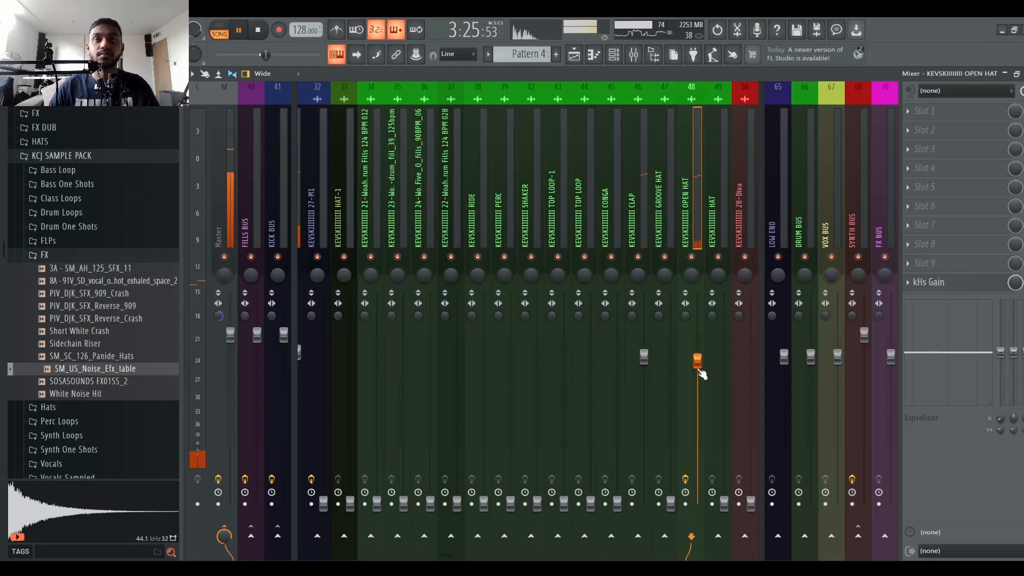
Raise the 28-Diva fader to just below the SYNTH BUS fader's height while the loop plays
left_click_drag(566, 229, 368, 205)
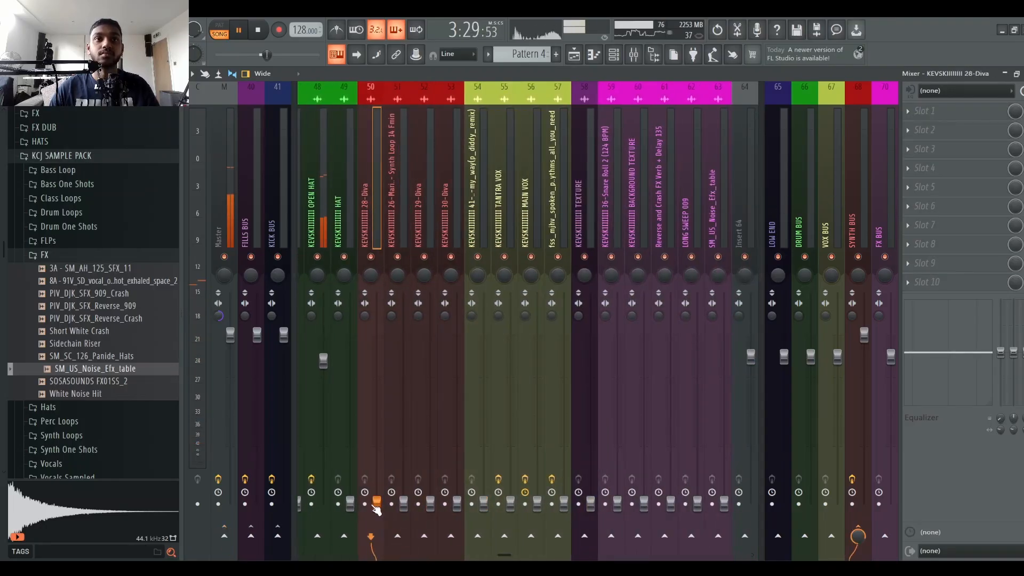
left_click_drag(377, 488, 377, 411)
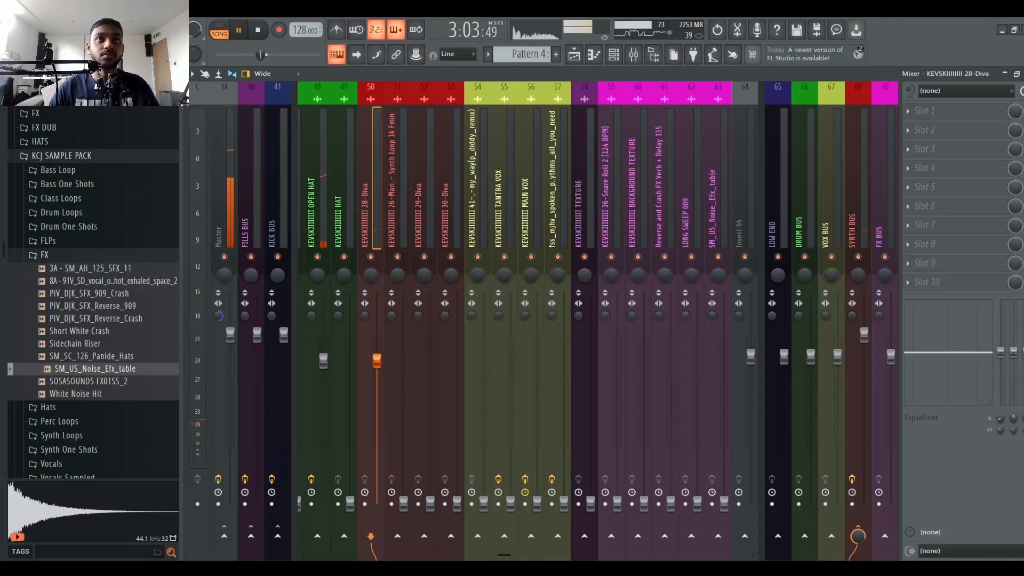
left_click_drag(376, 356, 376, 348)
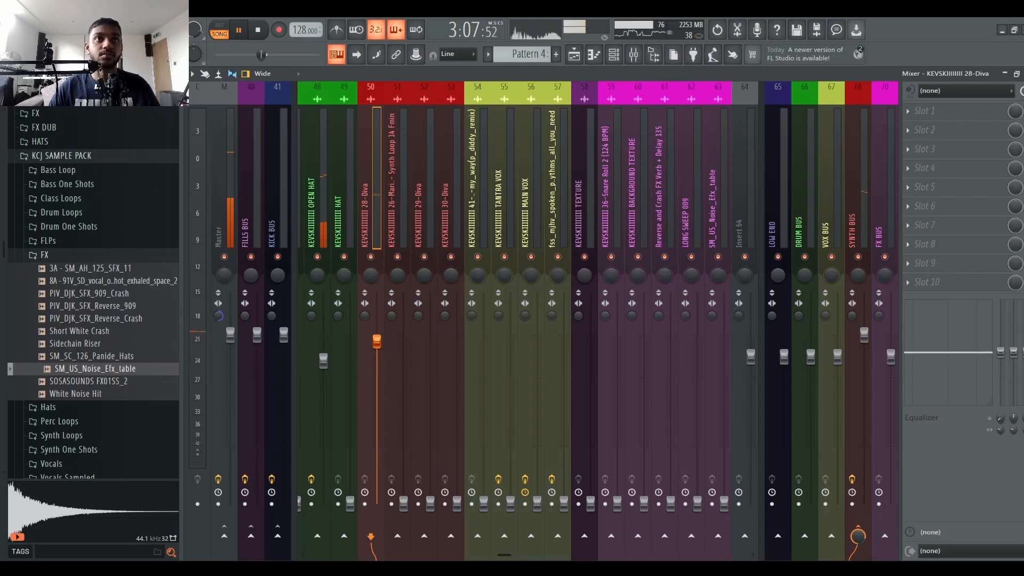
Try bringing the 26-Marian synth loop on insert 51 into the mix
left_click(404, 500)
left_click_drag(404, 497, 404, 409)
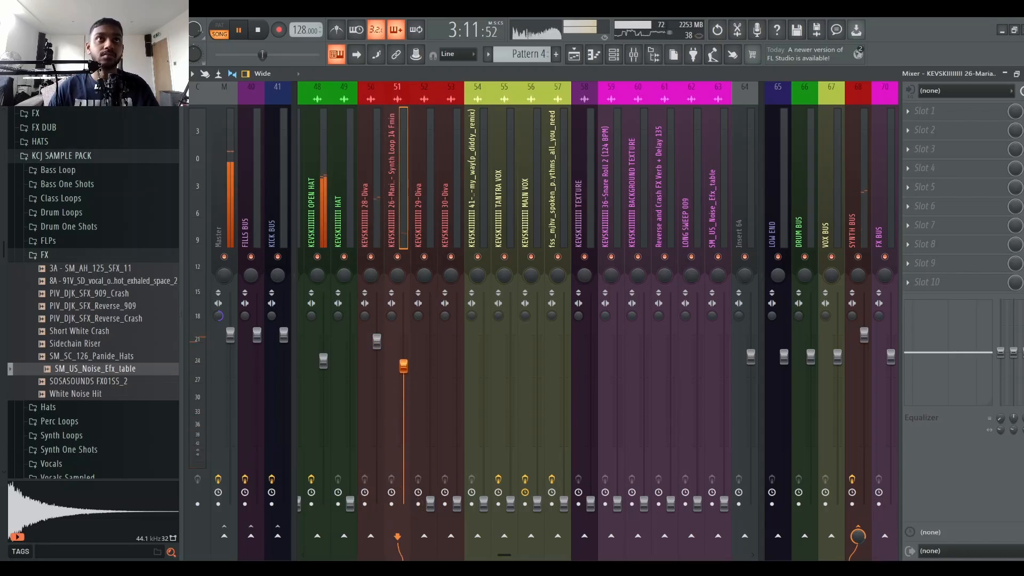
left_click_drag(404, 365, 404, 363)
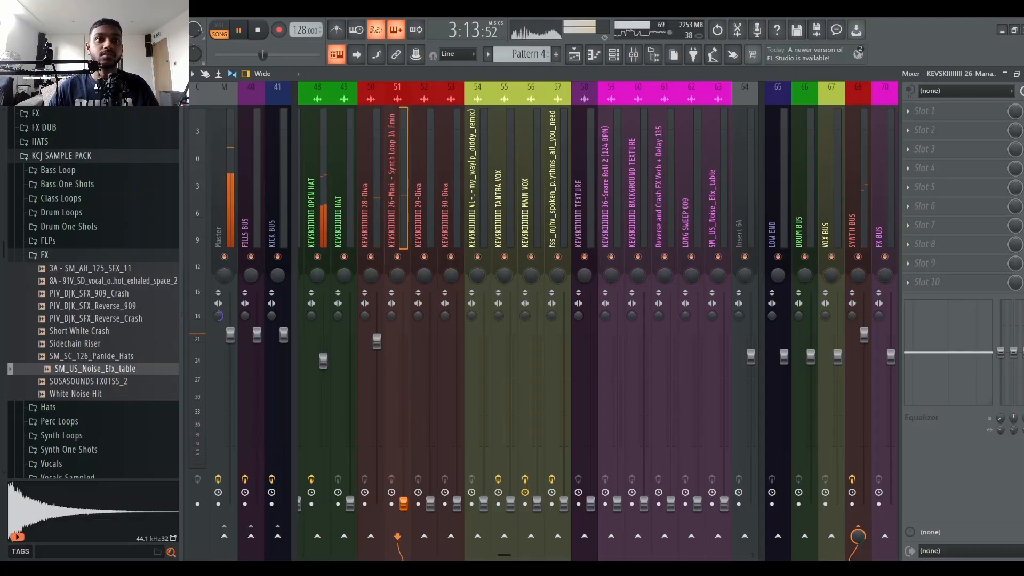
Raise the 30-Diva fader to the same height as the SYNTH BUS fader
left_click_drag(430, 504, 457, 334)
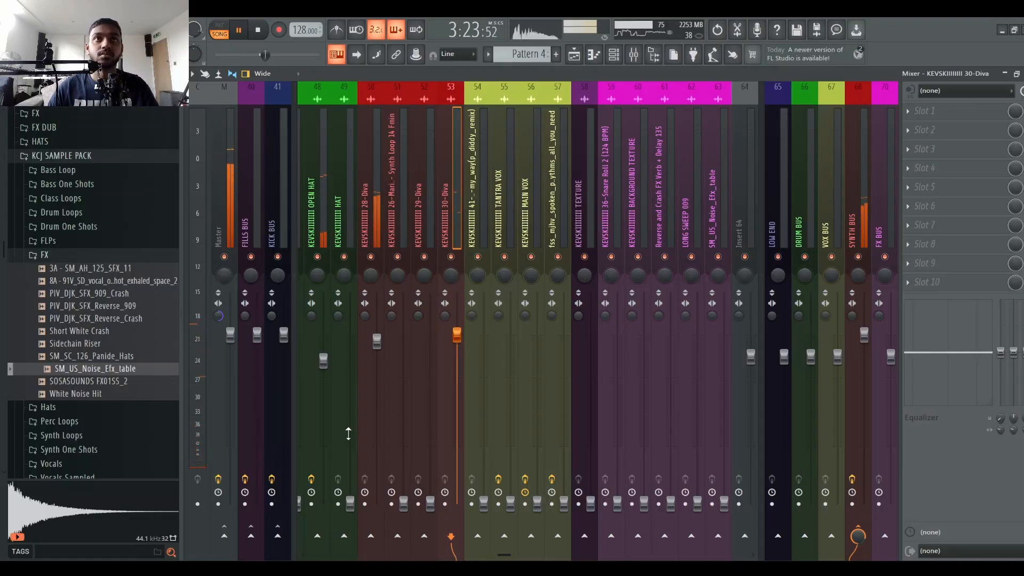
Nudge the 28-Diva and 30-Diva faders up slightly while the loop plays
left_click_drag(377, 341, 377, 338)
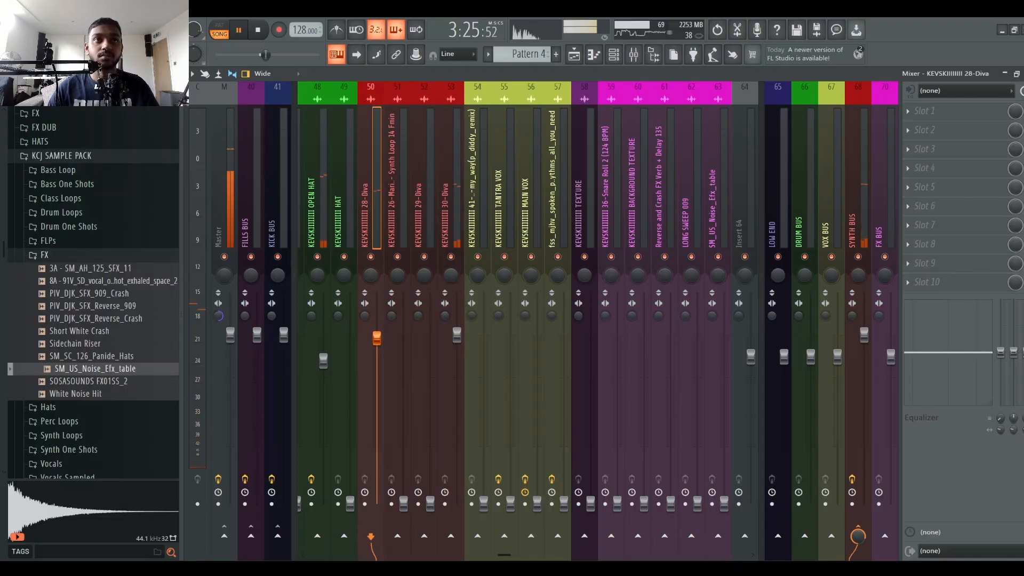
left_click(460, 333)
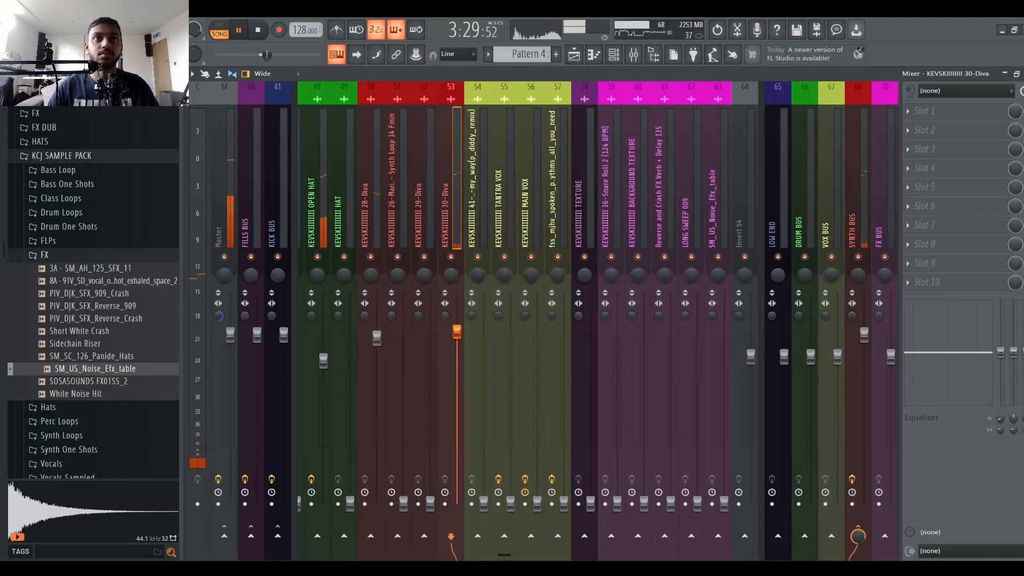
Raise the 27-M1 fader to the BASSLINE fader's height and audition the low-end tracks in the loop
left_click_drag(504, 554, 437, 544)
left_click_drag(416, 504, 420, 359)
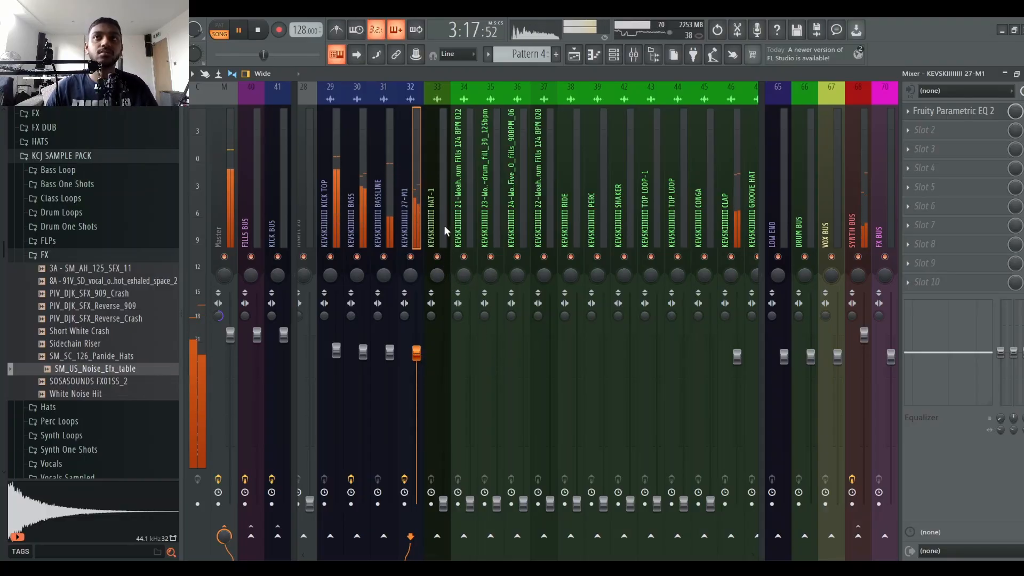
key("space")
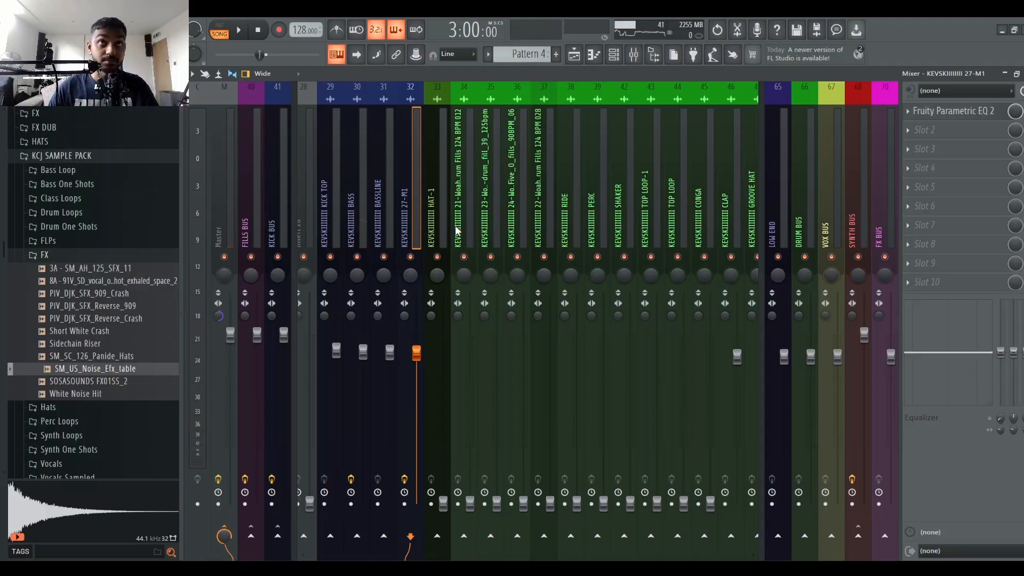
key("space")
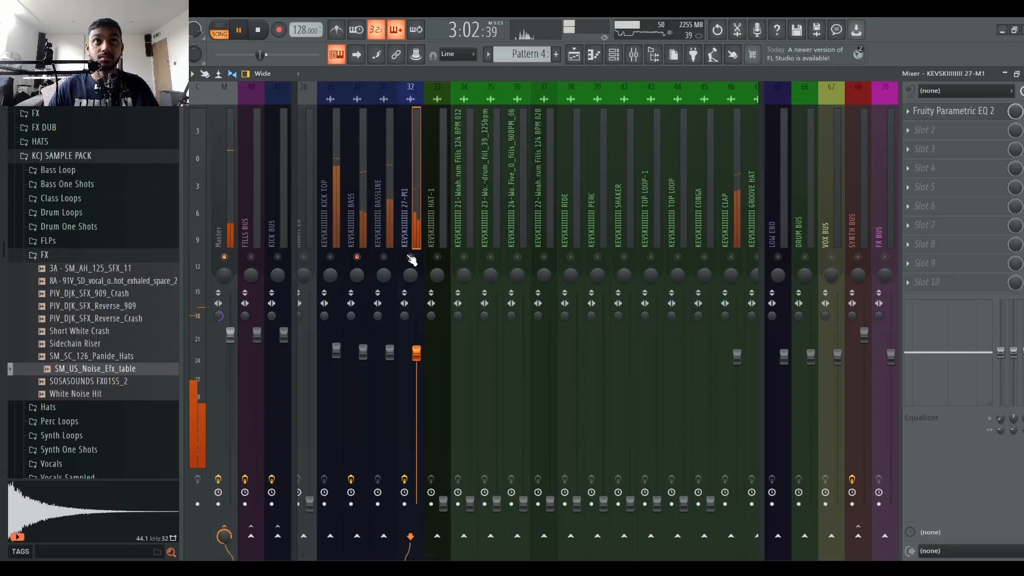
key("space")
left_click(354, 224)
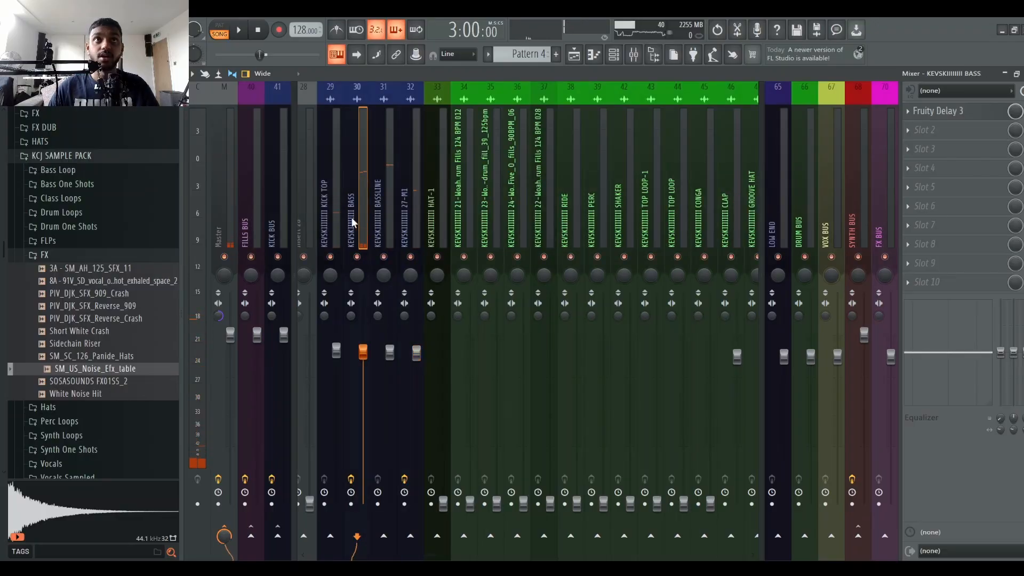
left_click(384, 224)
left_click(434, 228)
left_click(384, 224)
left_click(354, 224)
left_click(384, 223)
left_click(327, 226)
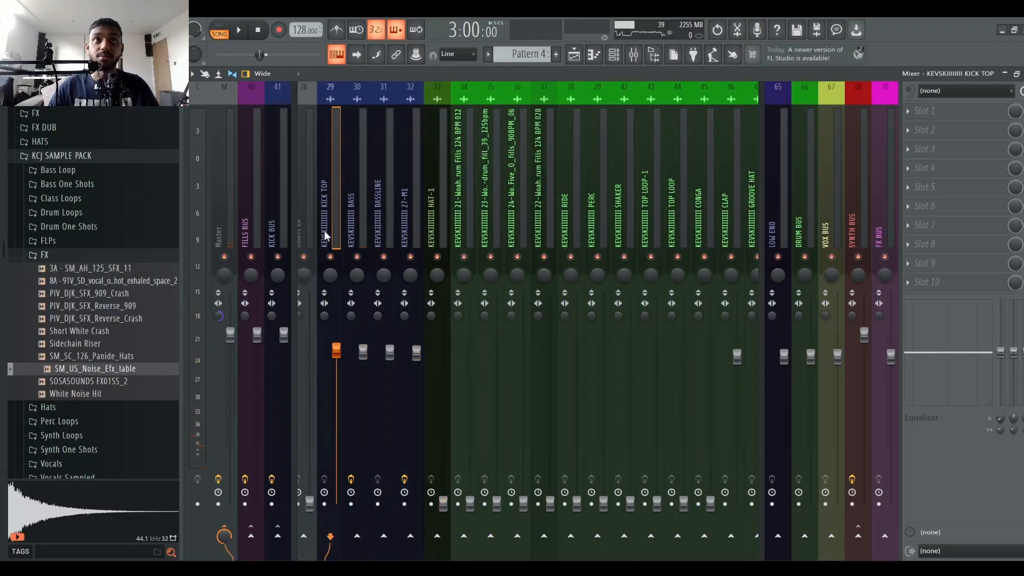
left_click(412, 220)
left_click(438, 216)
left_click(469, 218)
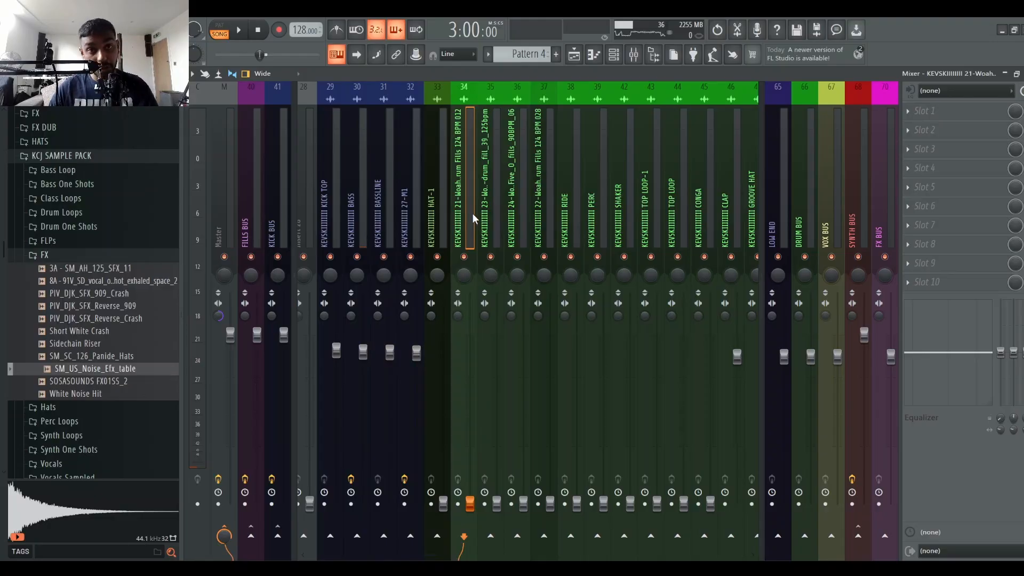
Play the loop and check in the playlist which drum and fill clips fall inside the looped section
key("space")
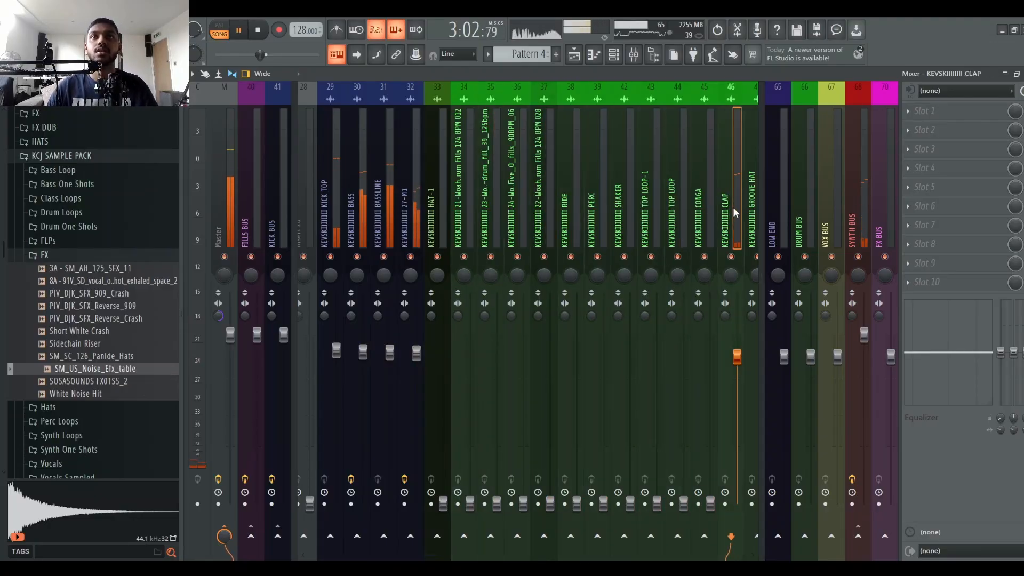
left_click(681, 218)
left_click_drag(677, 219, 339, 228)
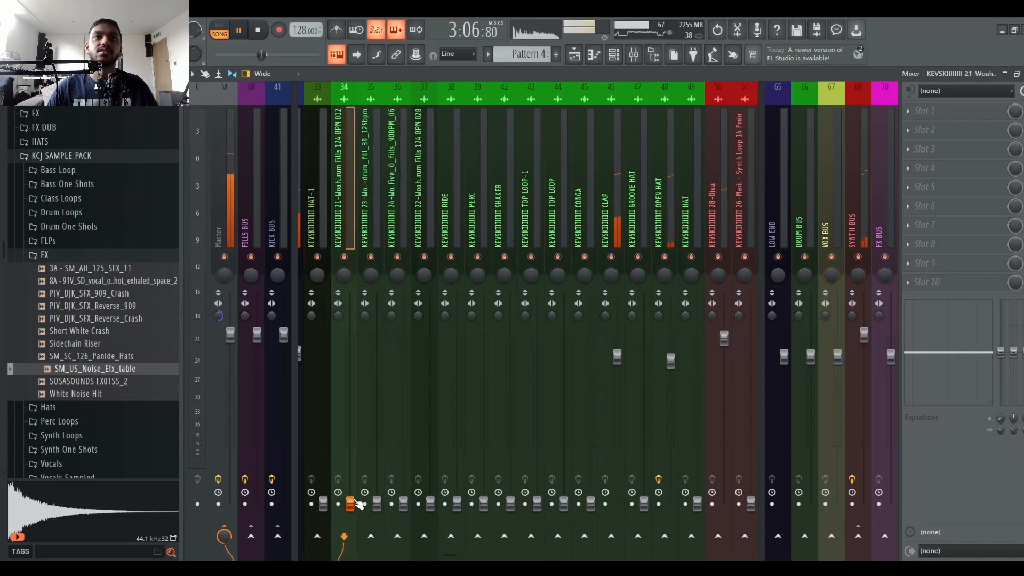
left_click(587, 55)
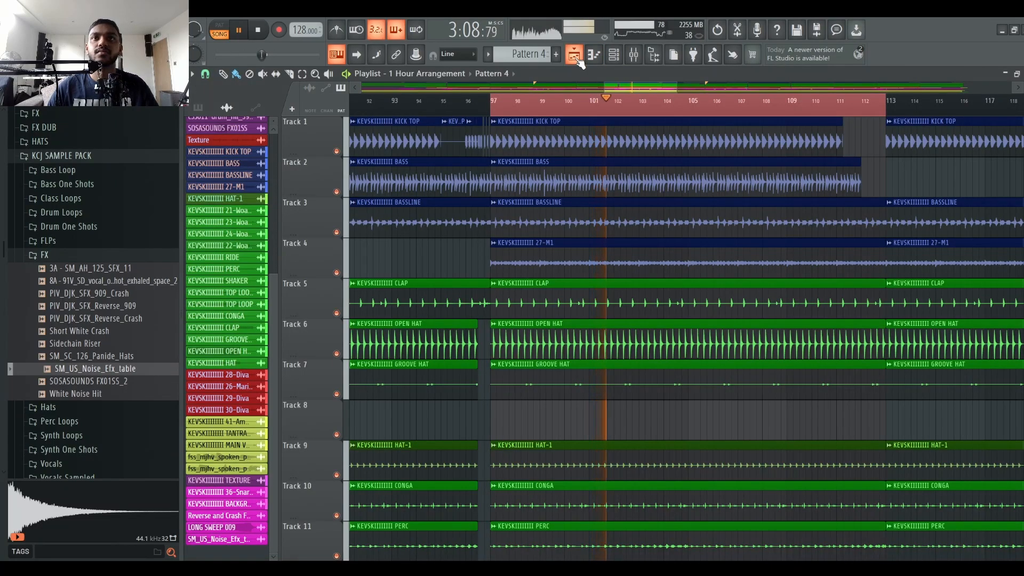
scroll(615, 295, "down", 4)
scroll(619, 283, "down", 2)
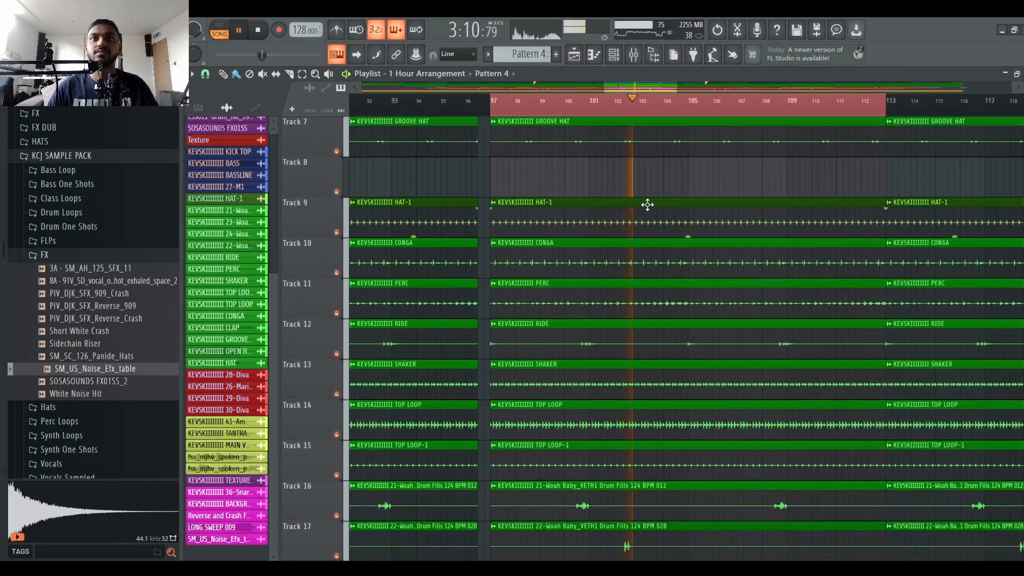
scroll(647, 204, "down", 2)
key("F9")
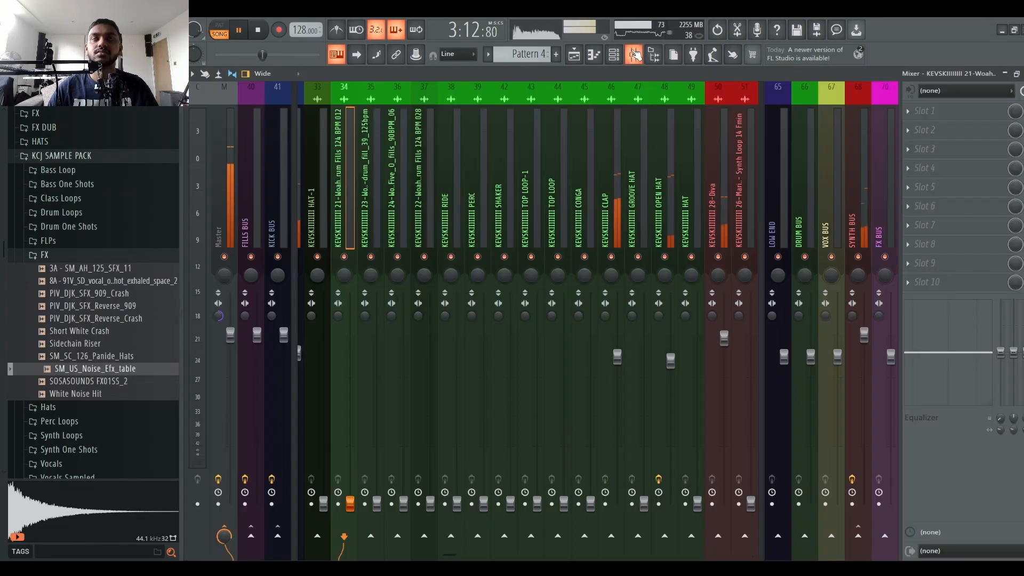
Restart the loop and raise the RIDE fader to about the OPEN HAT fader's height
key("space")
left_click_drag(481, 216, 448, 241)
key("space")
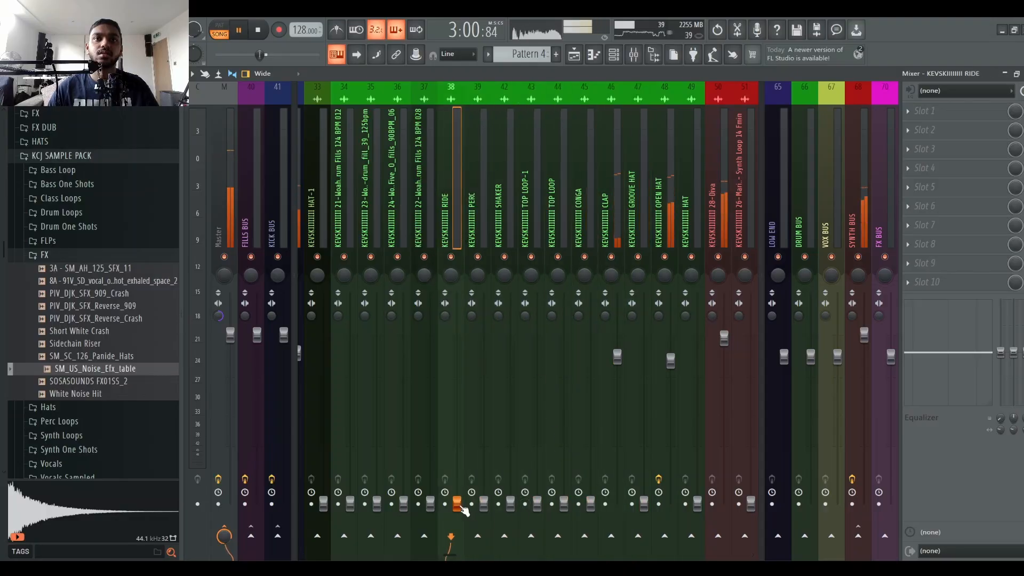
left_click_drag(457, 504, 457, 360)
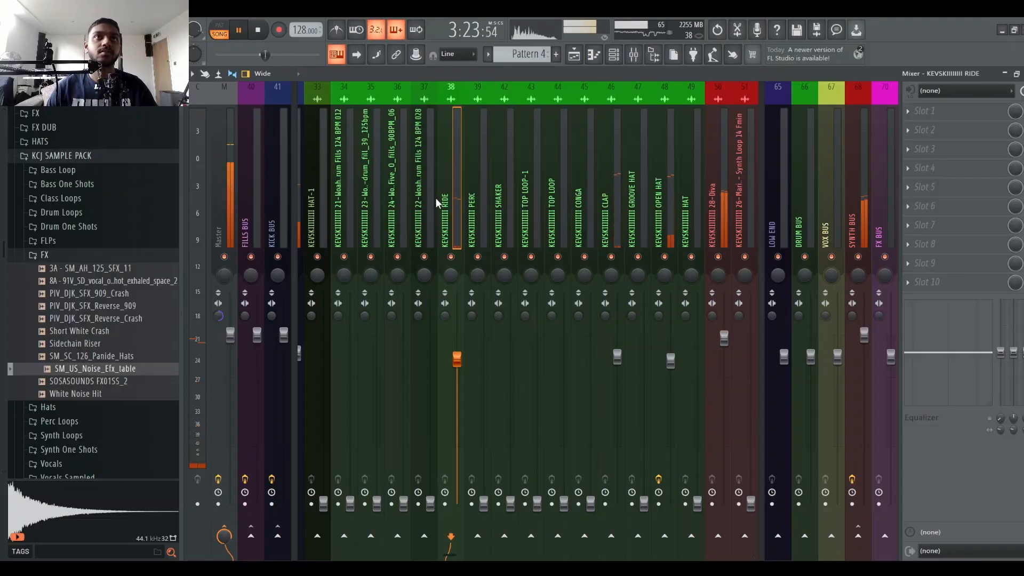
Raise the four drum fill faders on inserts 34 to 37 to slightly below the RIDE fader, with inserts 35 and 36 lowest
left_click(342, 210)
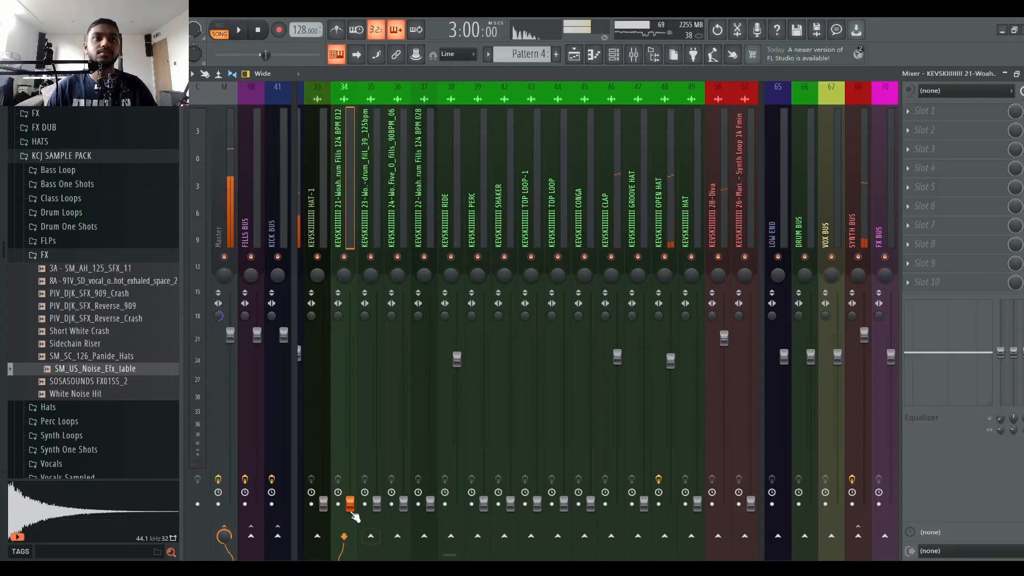
key("space")
left_click_drag(352, 513, 352, 414)
key("space")
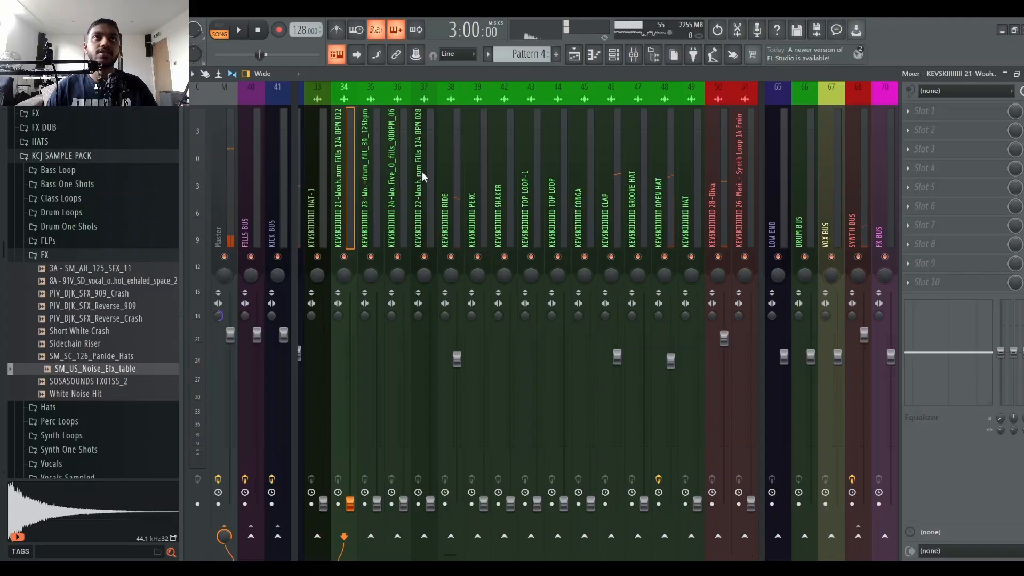
key("space")
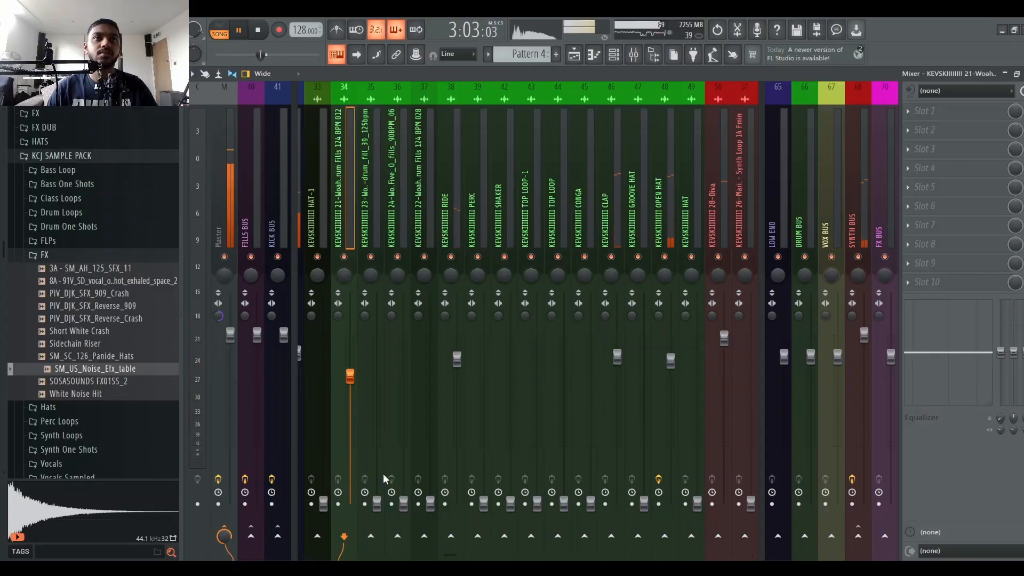
left_click_drag(376, 503, 376, 384)
left_click(404, 502)
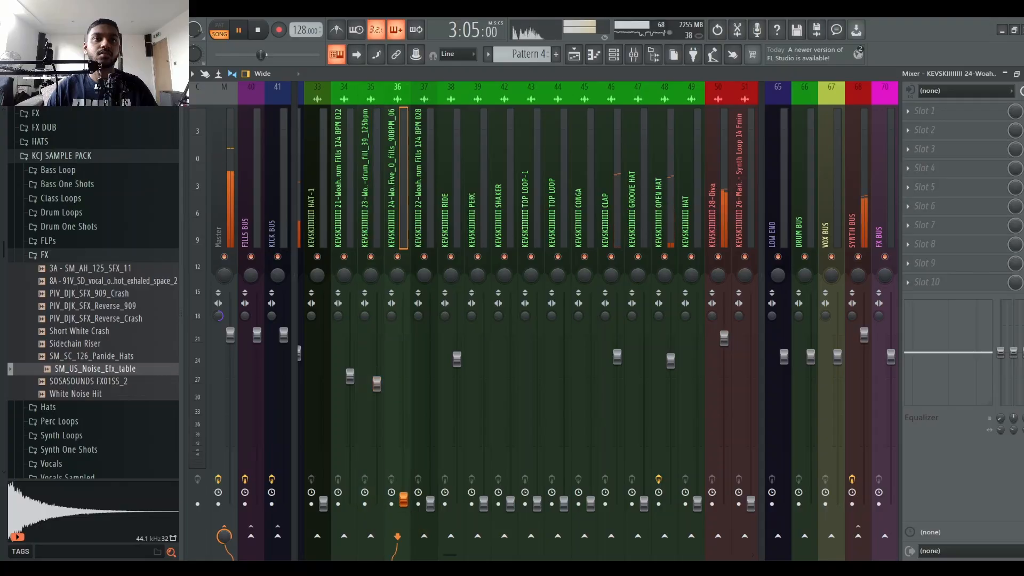
left_click_drag(430, 504, 429, 376)
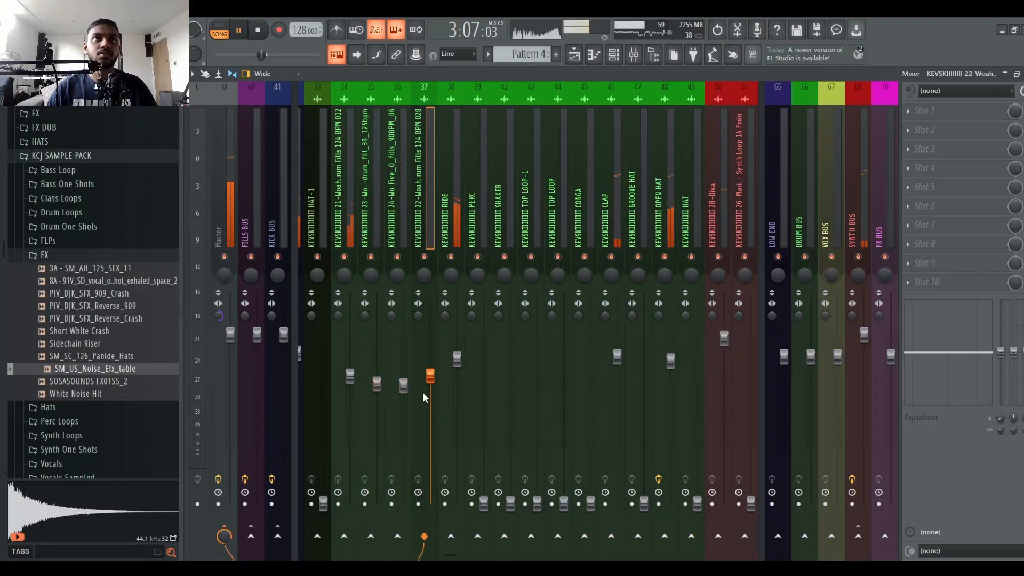
Rebalance the fills: insert 34 slightly above RIDE, insert 35 level with RIDE, insert 36 level with insert 37; lower RIDE slightly
left_click_drag(350, 376, 350, 348)
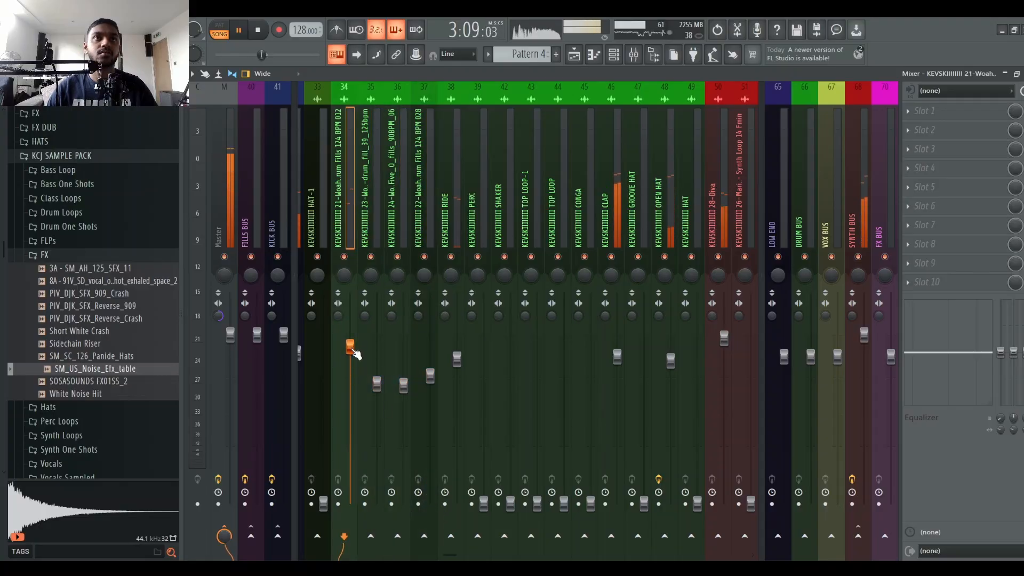
left_click(431, 376)
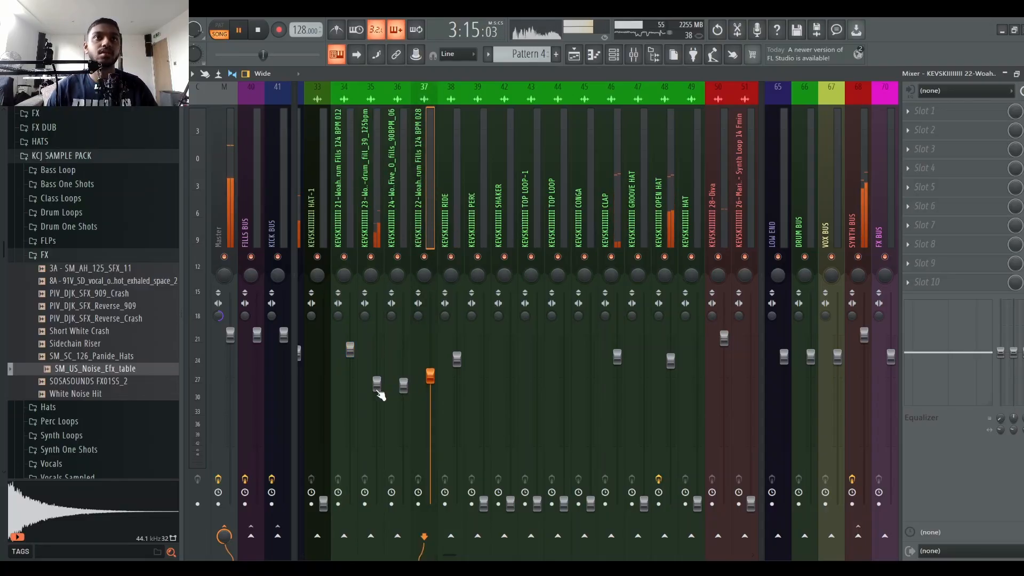
left_click_drag(378, 392, 350, 353)
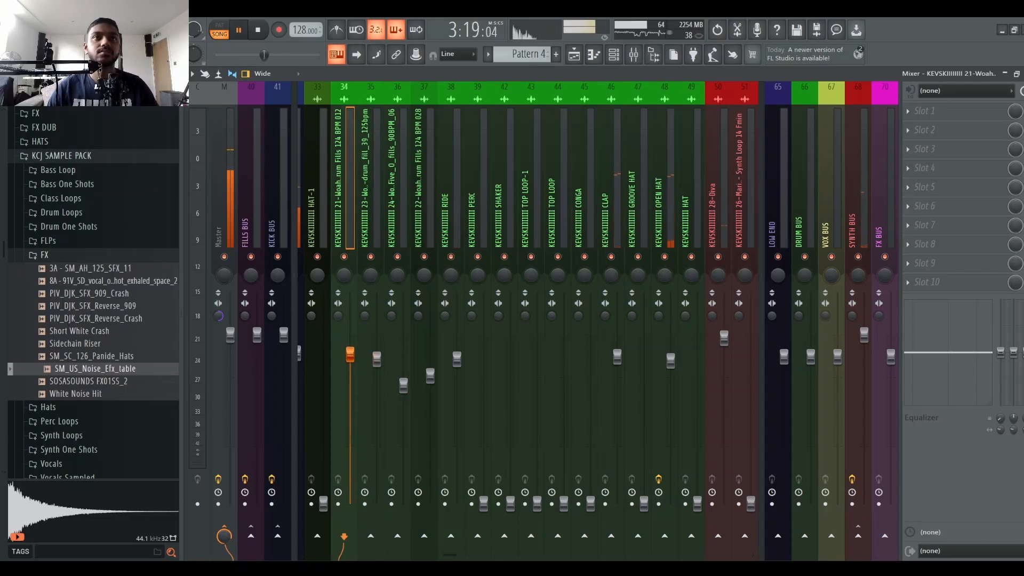
left_click_drag(404, 385, 404, 381)
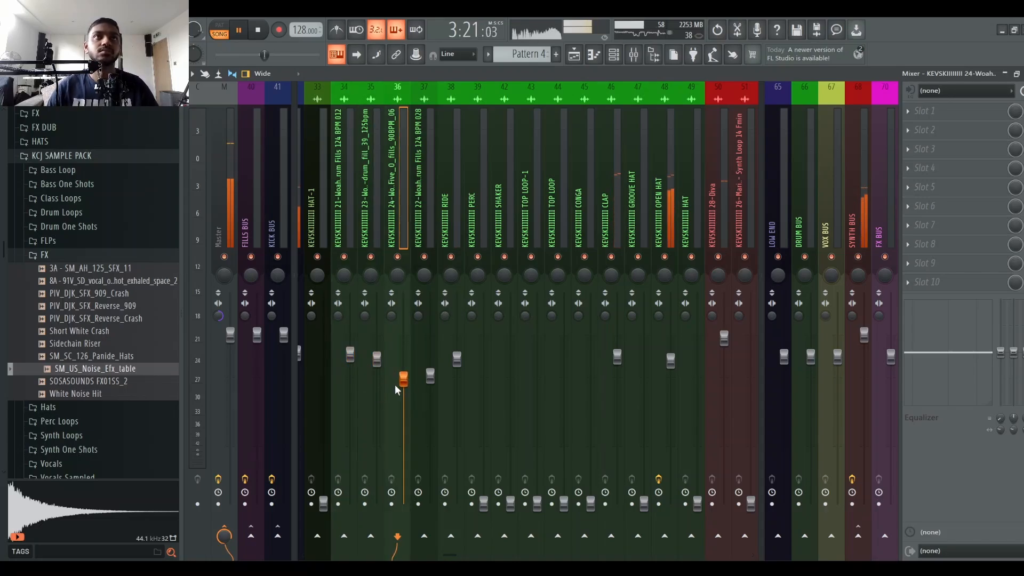
left_click(349, 355)
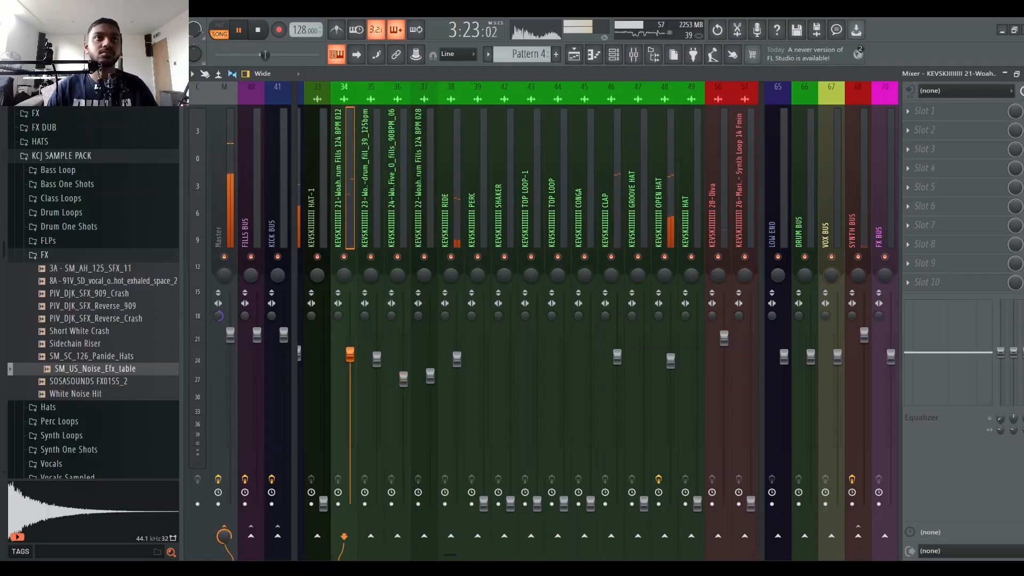
left_click_drag(350, 355, 350, 351)
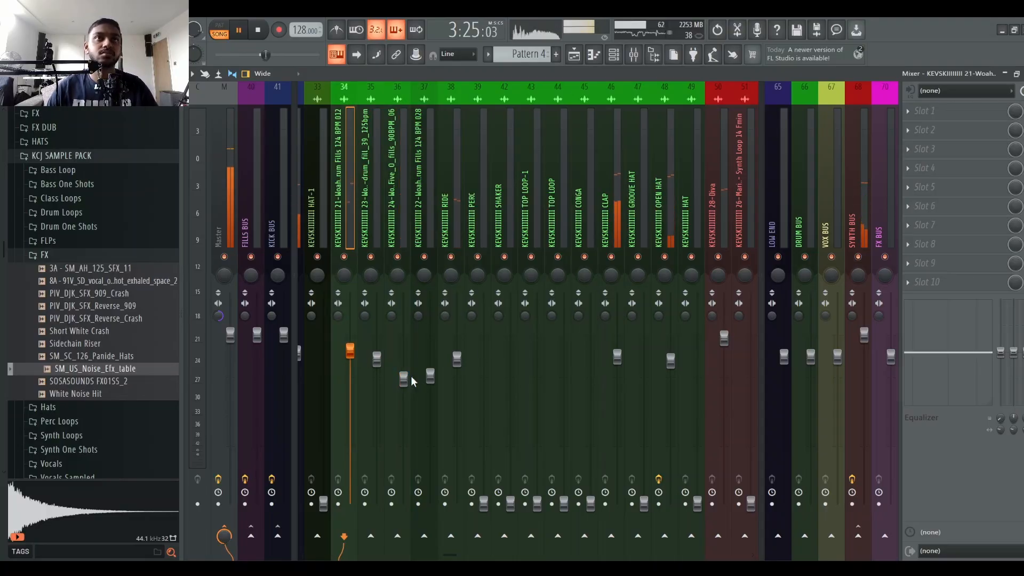
left_click_drag(457, 359, 411, 379)
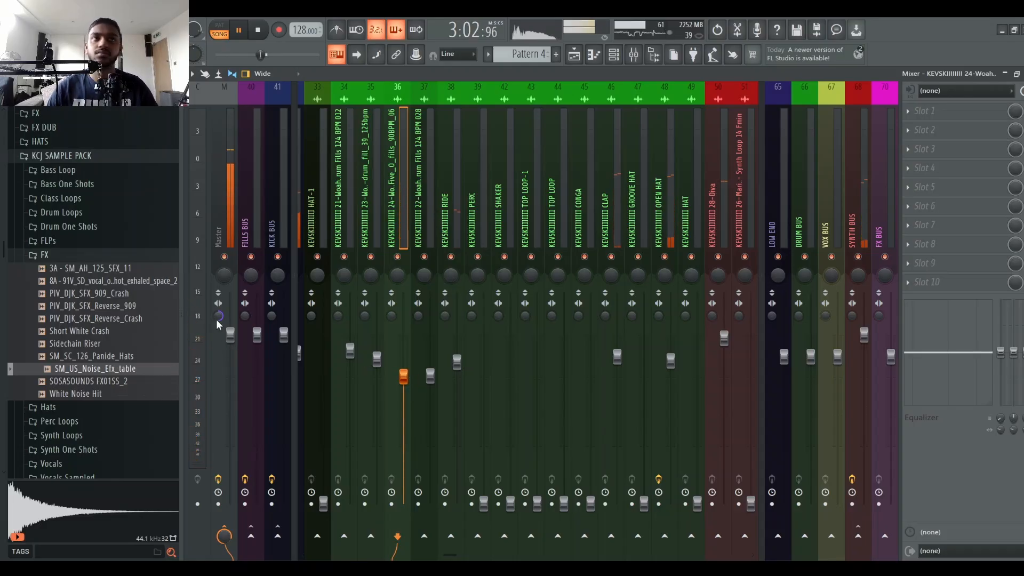
Lower the KICK TOP fader slightly, to just below the BASS fader's height
left_click(309, 223)
left_click(424, 209)
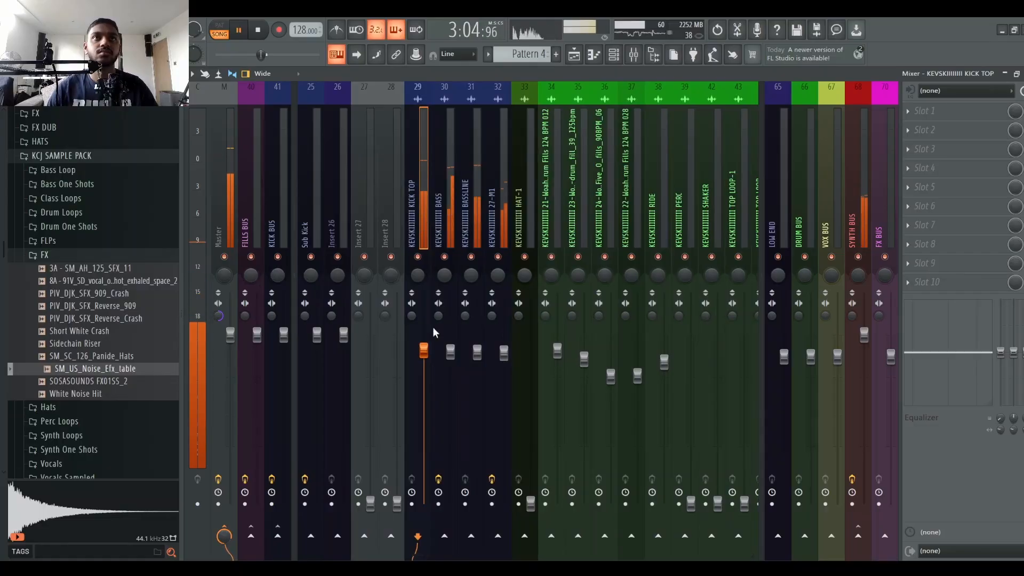
left_click_drag(430, 354, 430, 358)
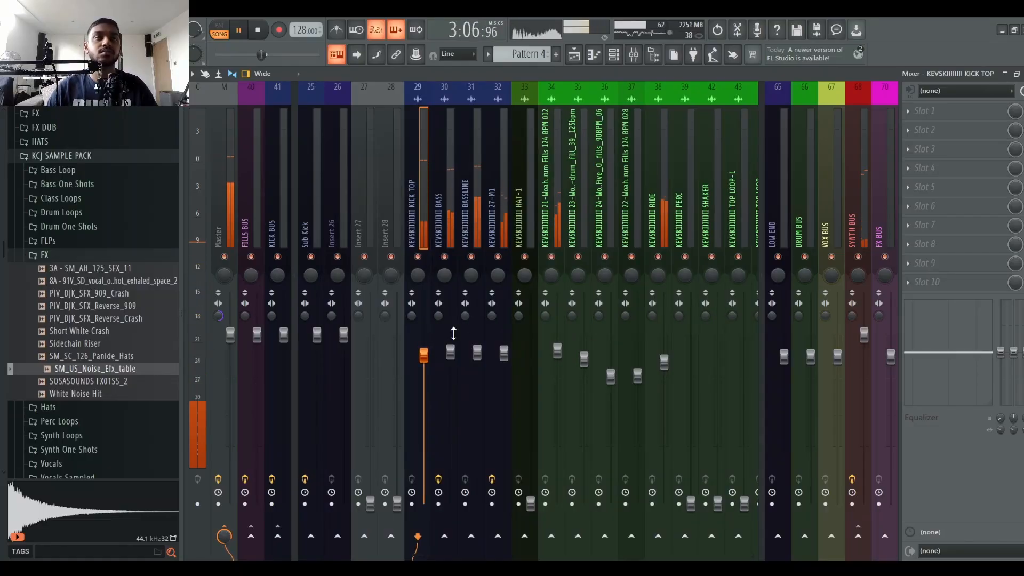
Raise the PERC fader to about the 28-Diva fader's height and check the track soloed
left_click_drag(470, 221, 506, 216)
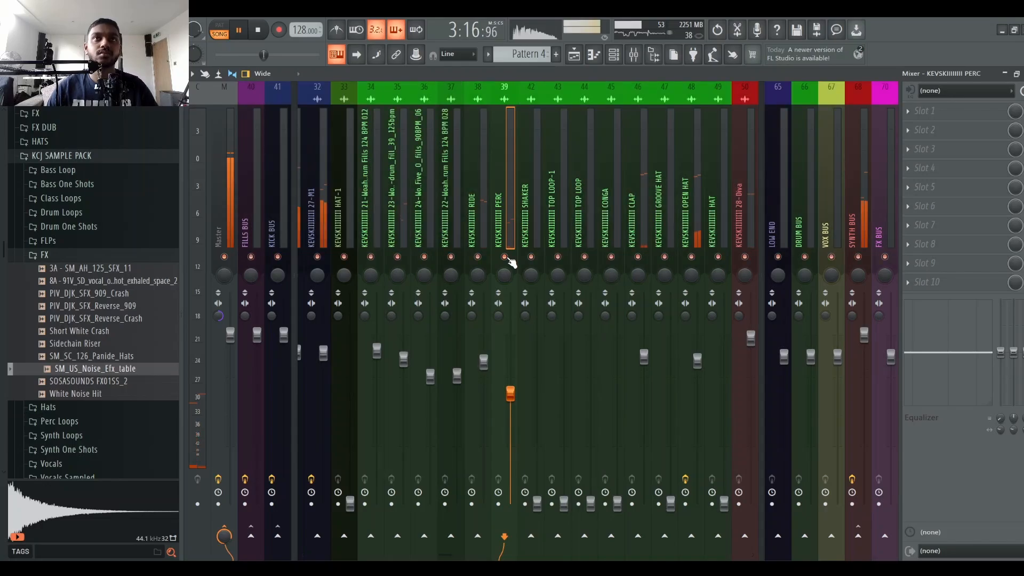
left_click_drag(516, 399, 513, 339)
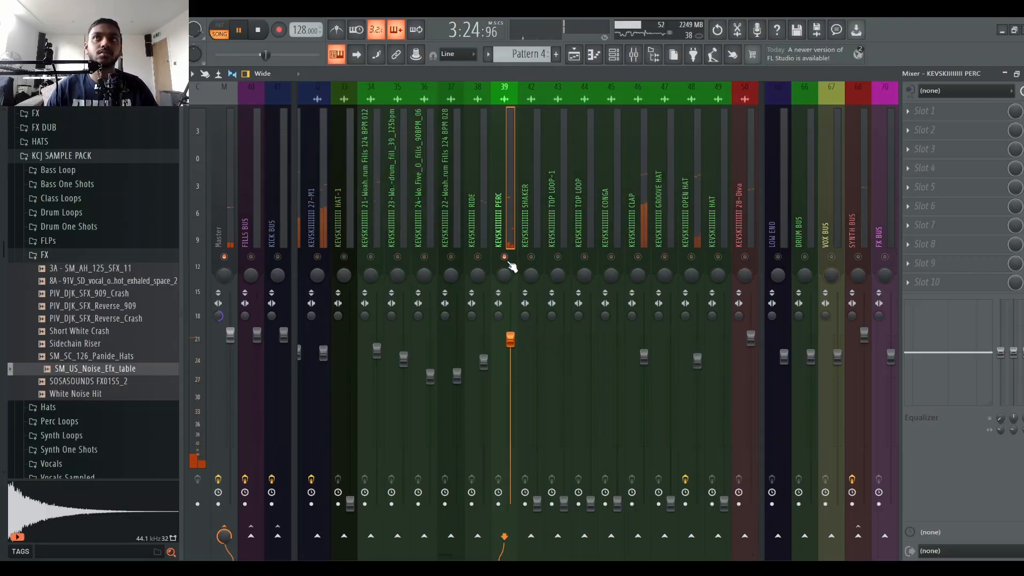
key("space")
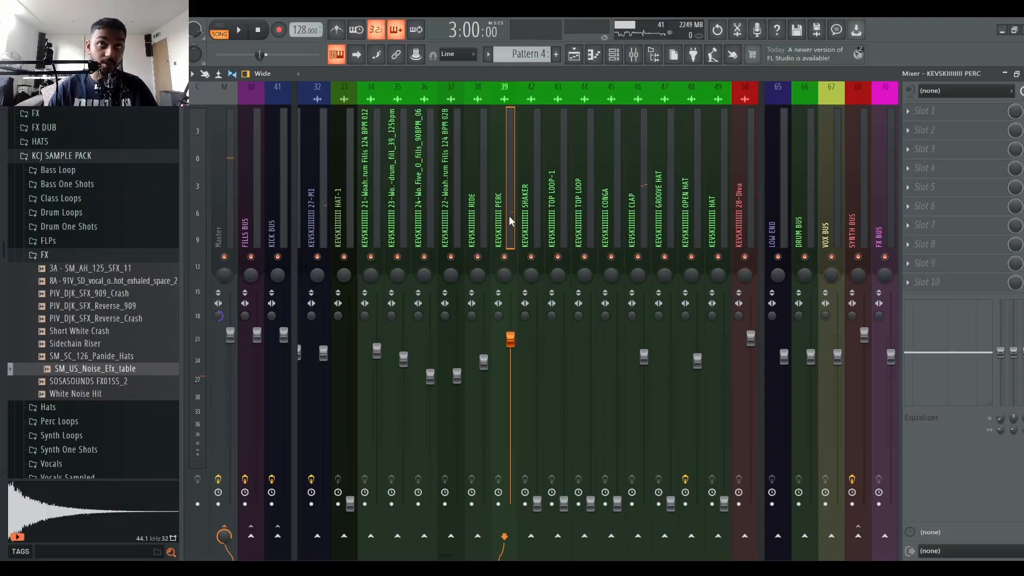
Restart the loop and bring the SHAKER fader up to well below the drum fill faders
key("space")
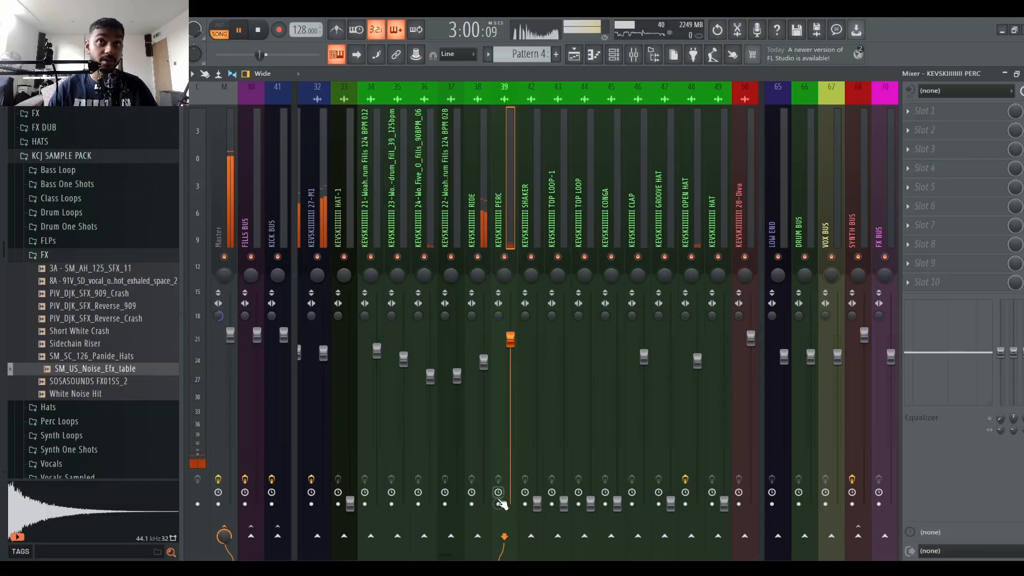
left_click(543, 504)
left_click_drag(537, 356, 537, 378)
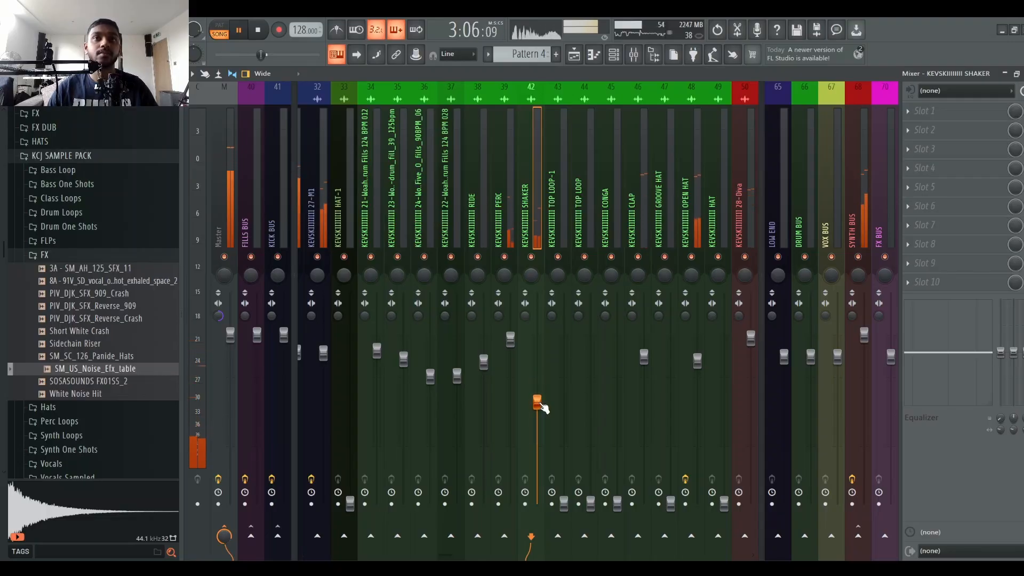
left_click_drag(543, 408, 543, 416)
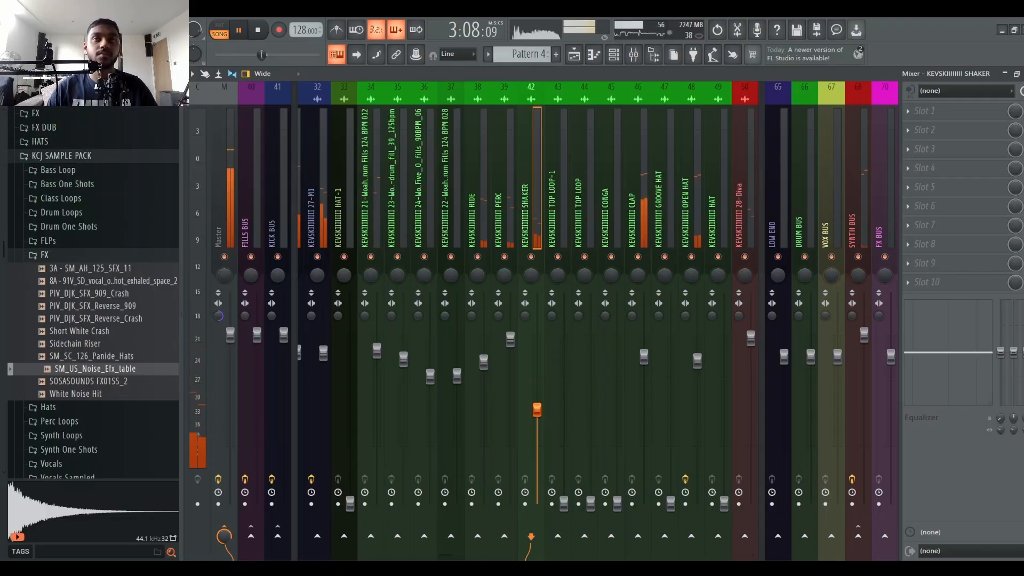
Bring the TOP LOOP-1 fader up to about insert 37's fader height and check the track soloed
left_click(564, 488)
left_click_drag(564, 375, 564, 369)
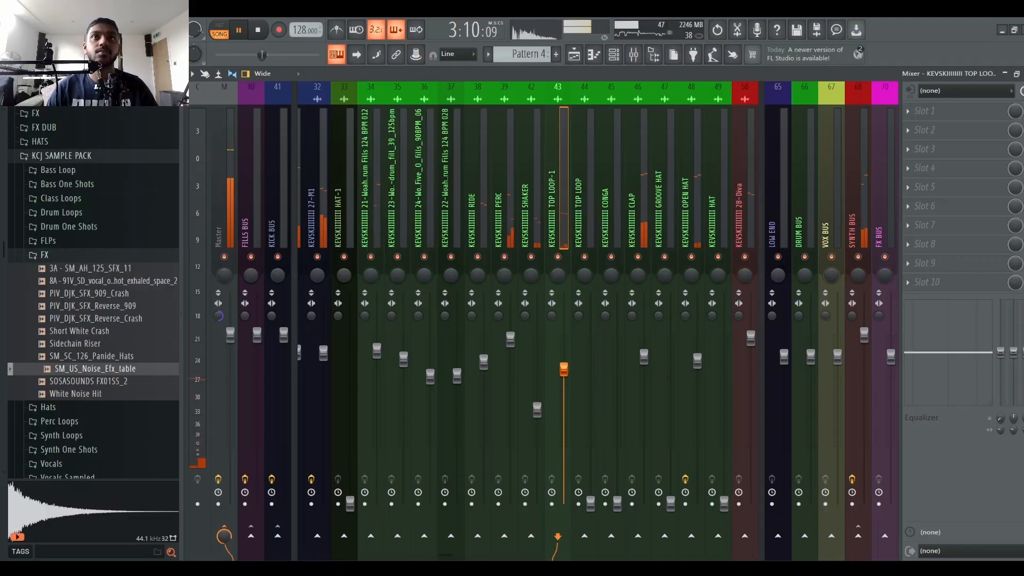
right_click(558, 257)
right_click(558, 257)
left_click_drag(564, 366, 564, 379)
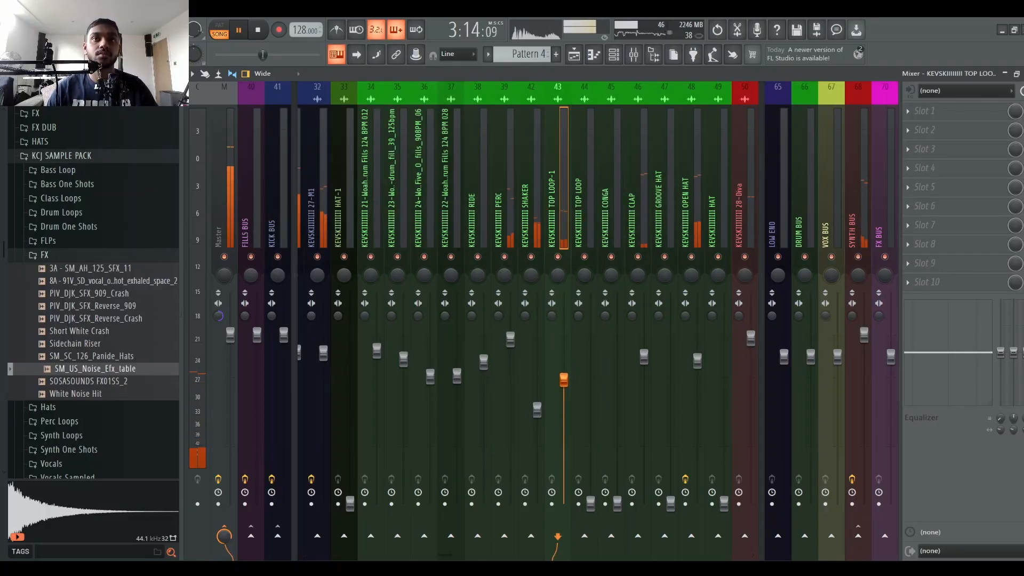
right_click(559, 258)
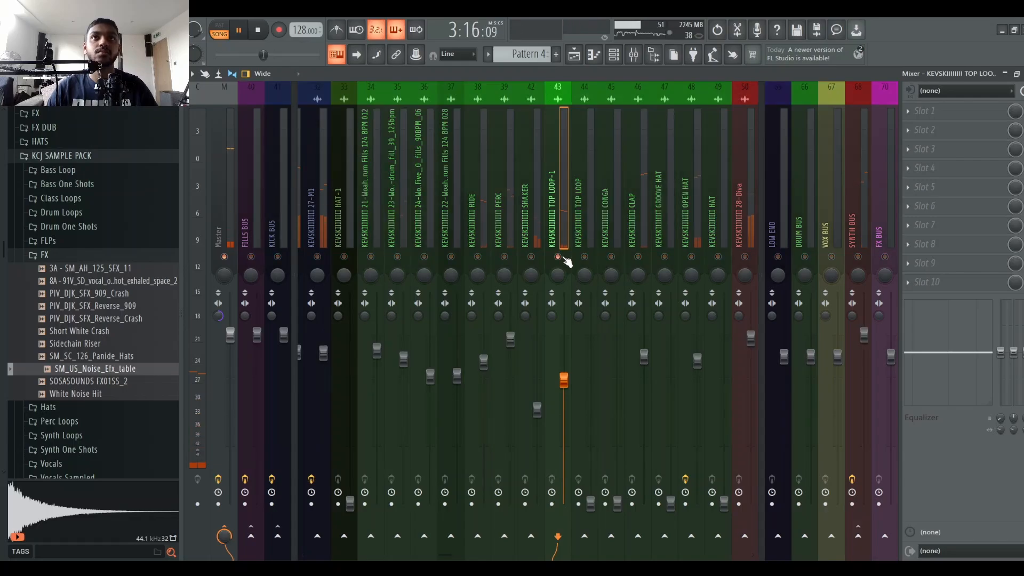
right_click(560, 258)
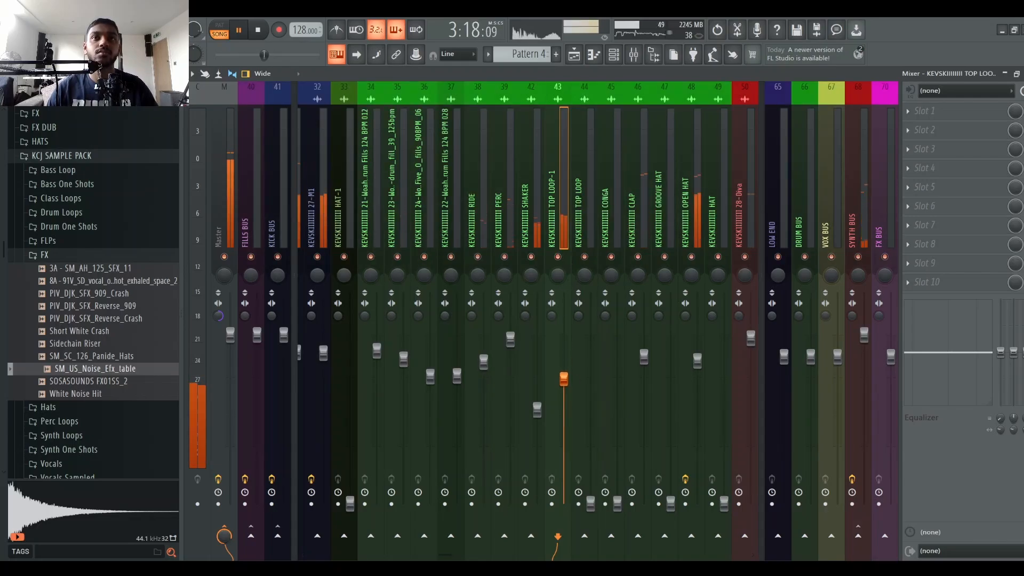
Raise the TOP LOOP-1 fader to about the PERC fader's height and adjust the track's stereo separation
left_click_drag(566, 387, 564, 360)
left_click_drag(552, 316, 552, 291)
left_click_drag(564, 345, 564, 340)
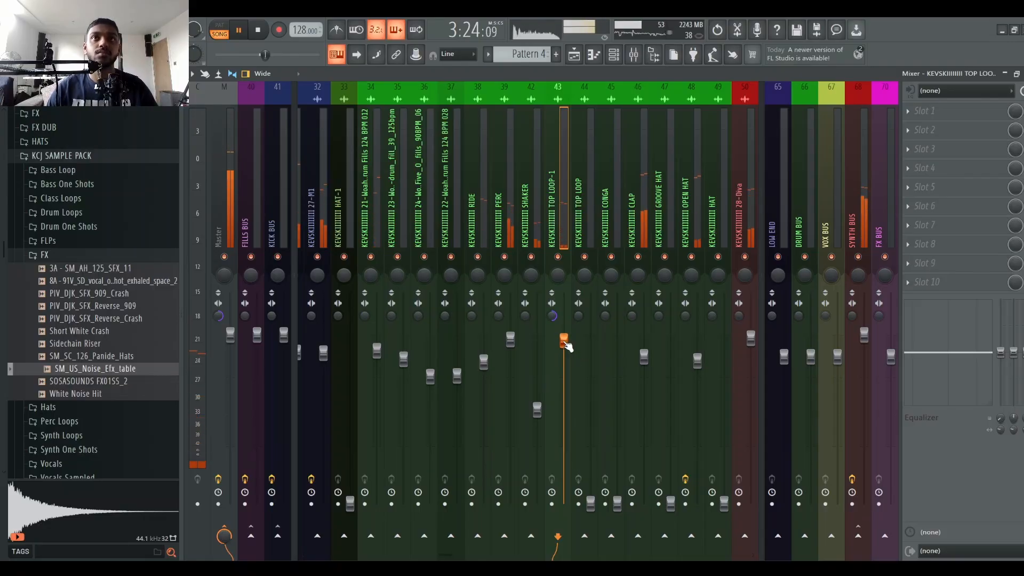
left_click(565, 263)
key("space")
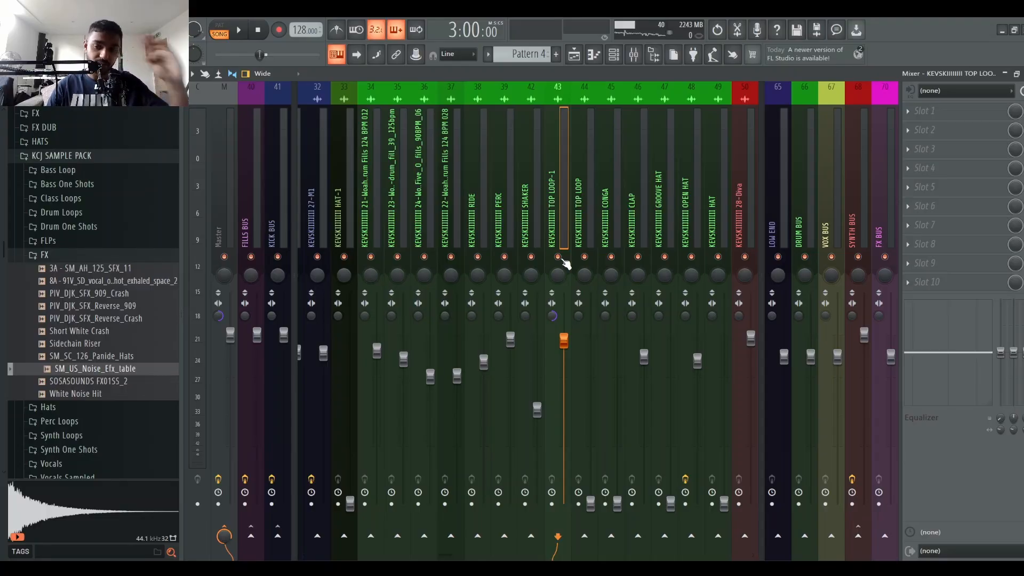
Restart the loop and bring the TOP LOOP fader up to slightly below insert 37's fader height
key("space")
left_click(585, 219)
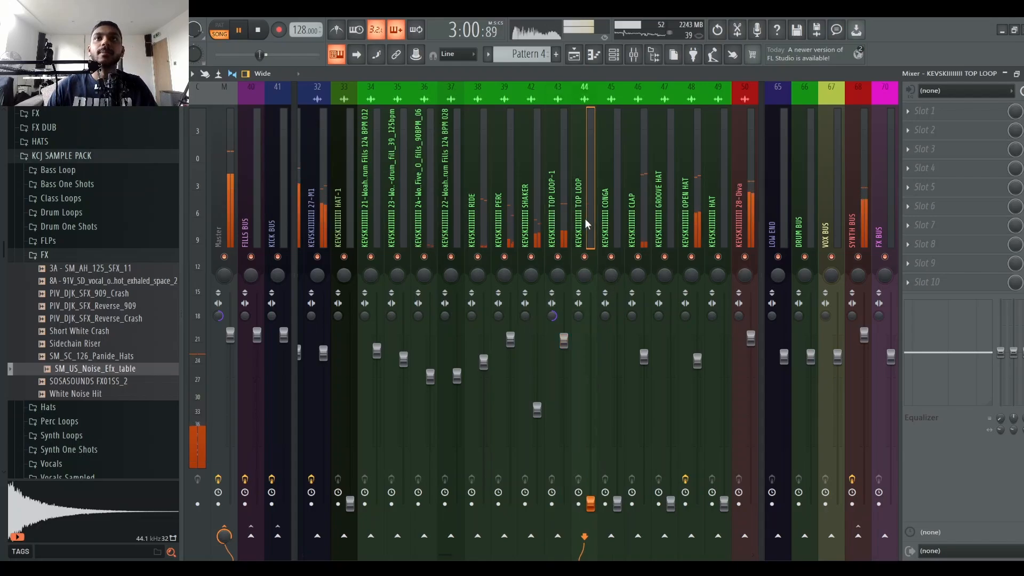
left_click_drag(591, 502, 594, 398)
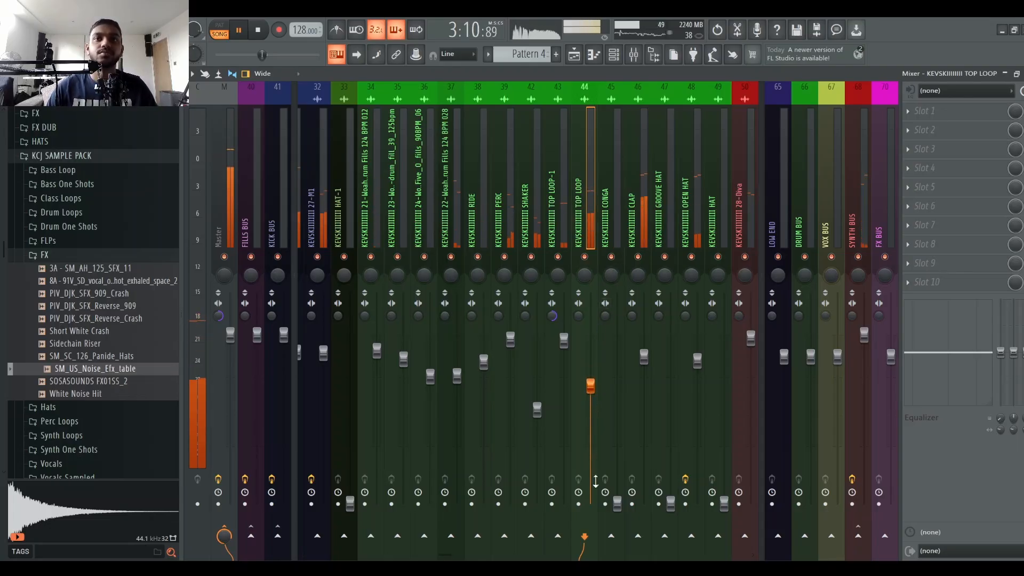
Bring the CONGA fader up level with insert 37's fader, checking it soloed and together with PERC and TOP LOOP
left_click(617, 363)
left_click_drag(617, 363, 617, 381)
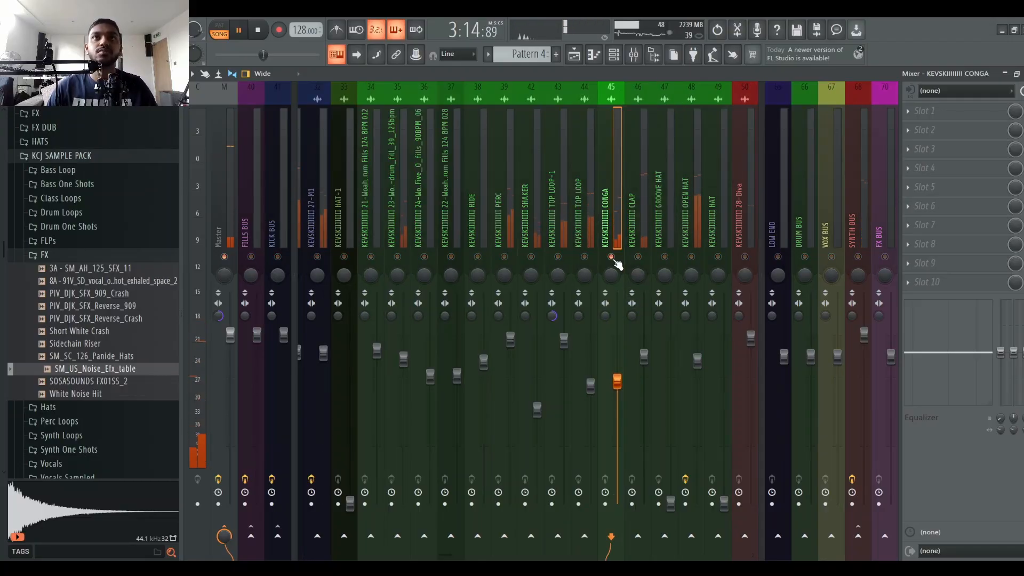
right_click(504, 256)
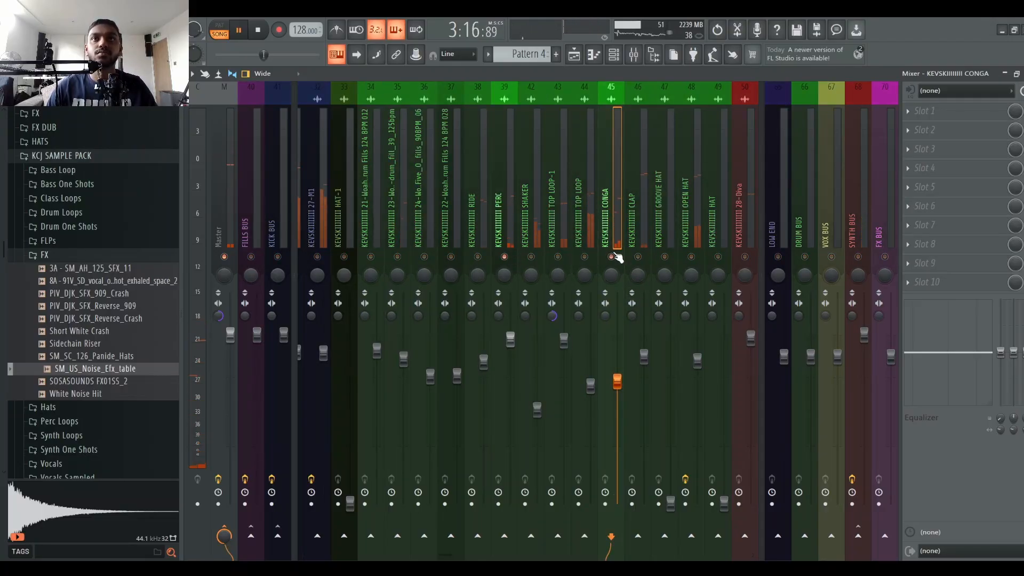
left_click_drag(617, 381, 618, 376)
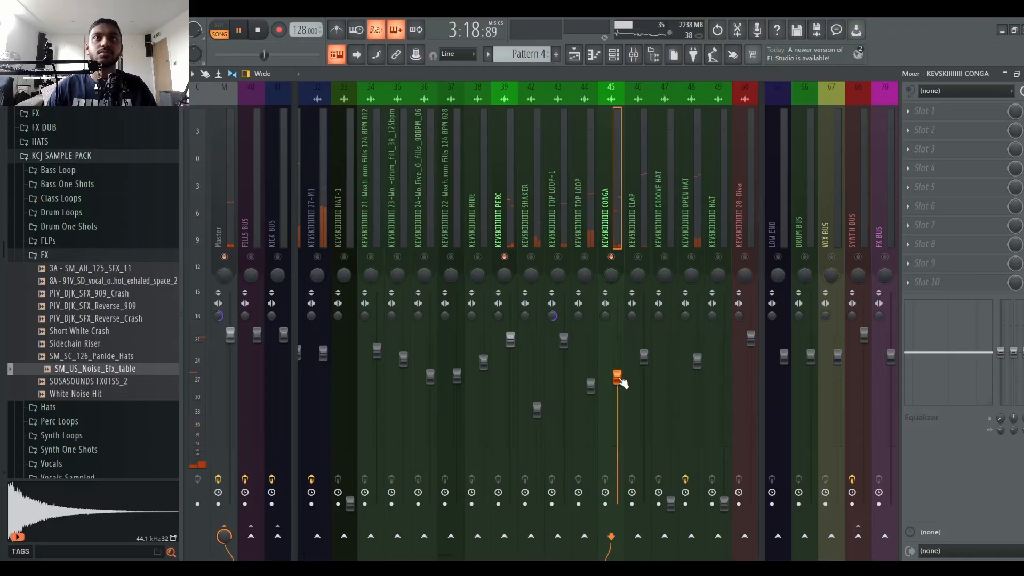
left_click(586, 257)
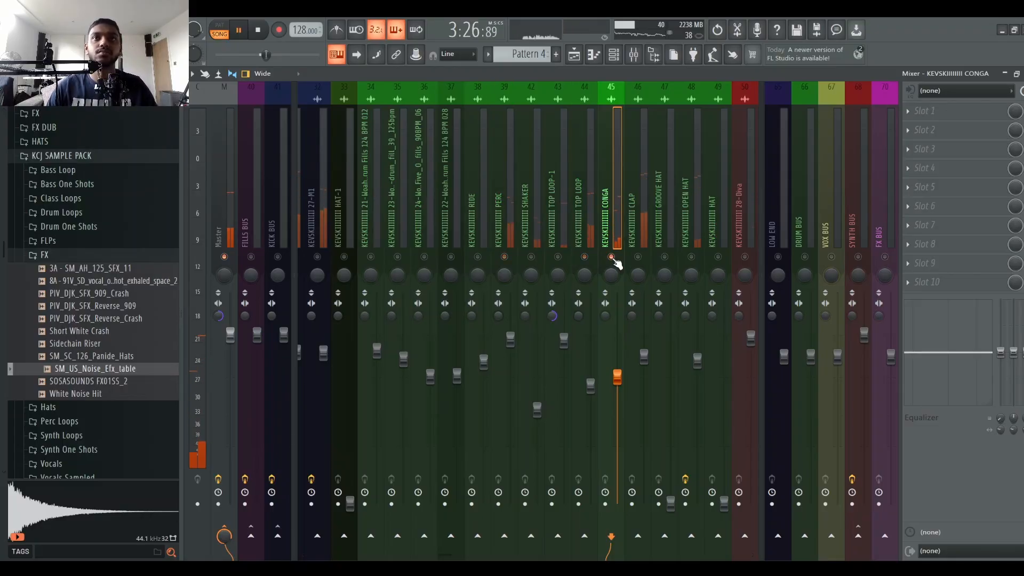
right_click(612, 257)
Bring the GROOVE HAT fader up to slightly below the OPEN HAT fader
left_click(636, 229)
left_click(676, 232)
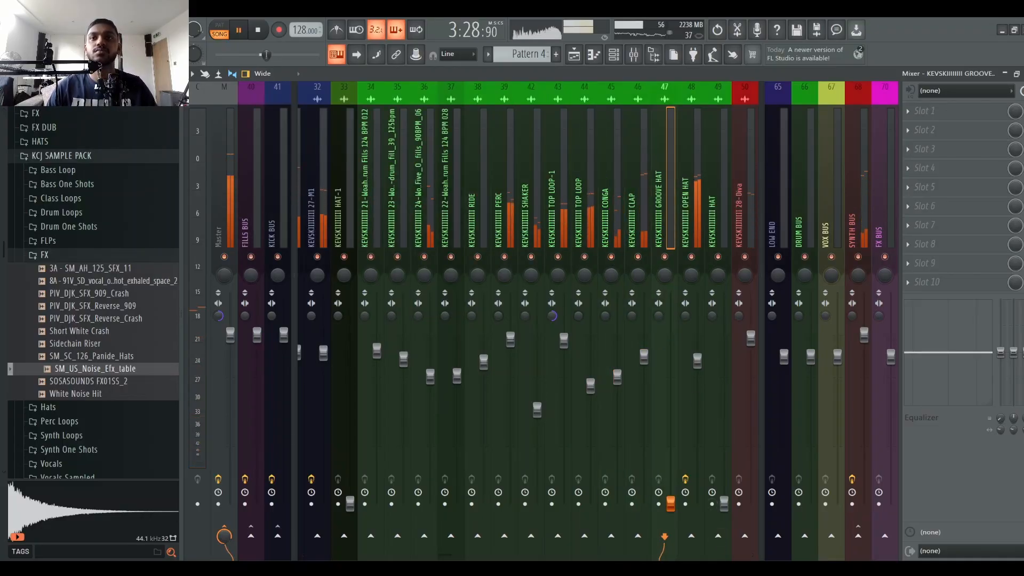
left_click_drag(673, 505, 671, 371)
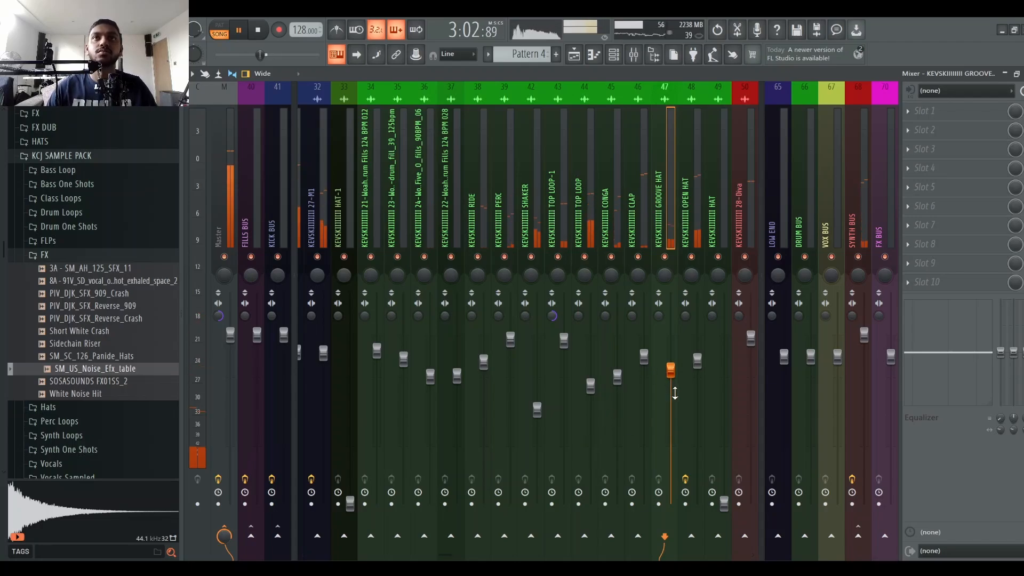
left_click_drag(671, 370, 670, 363)
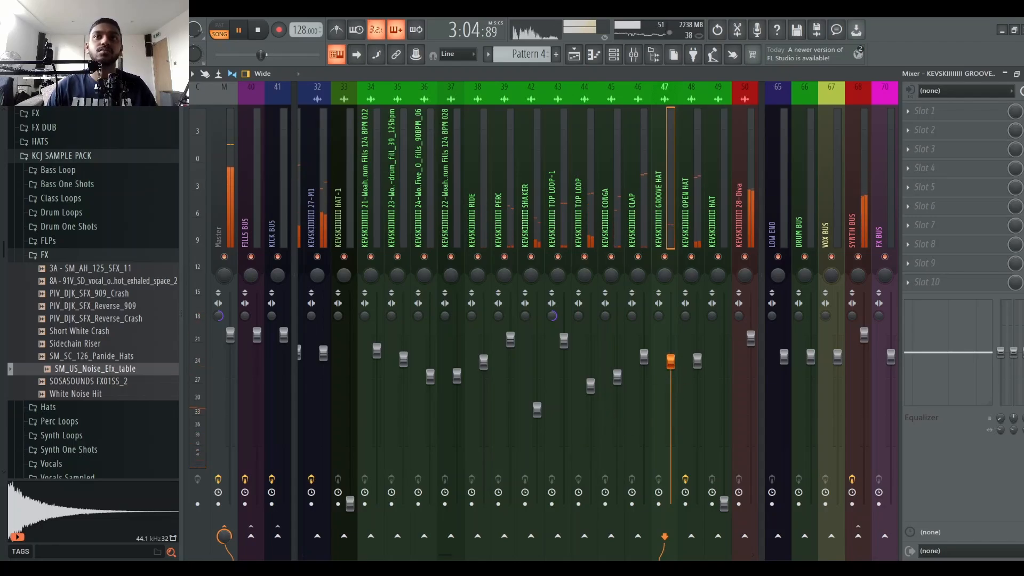
Try the HAT fader at slightly below the CONGA fader's height, pull it back to zero and stop playback
left_click(706, 385)
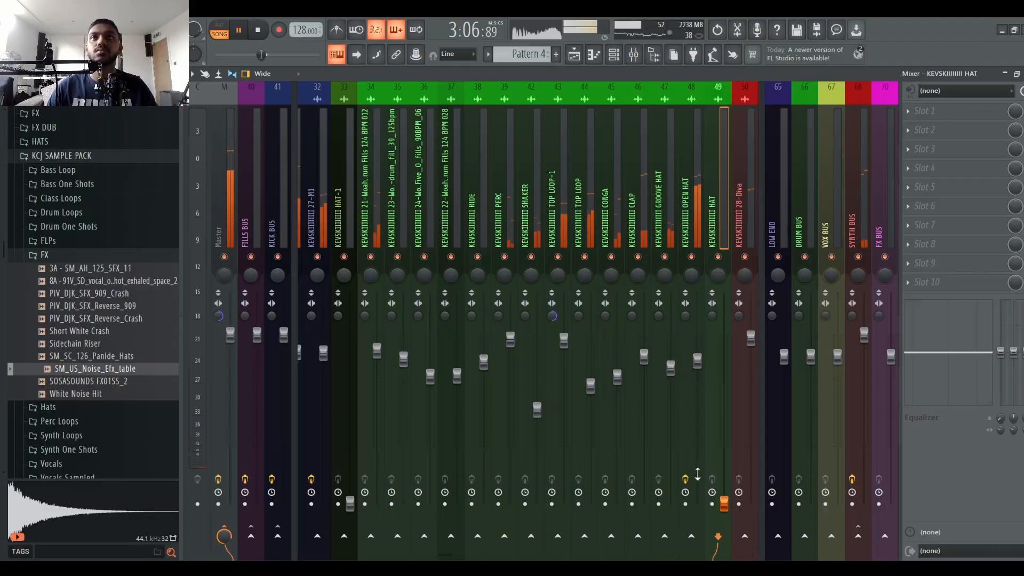
left_click_drag(723, 504, 724, 377)
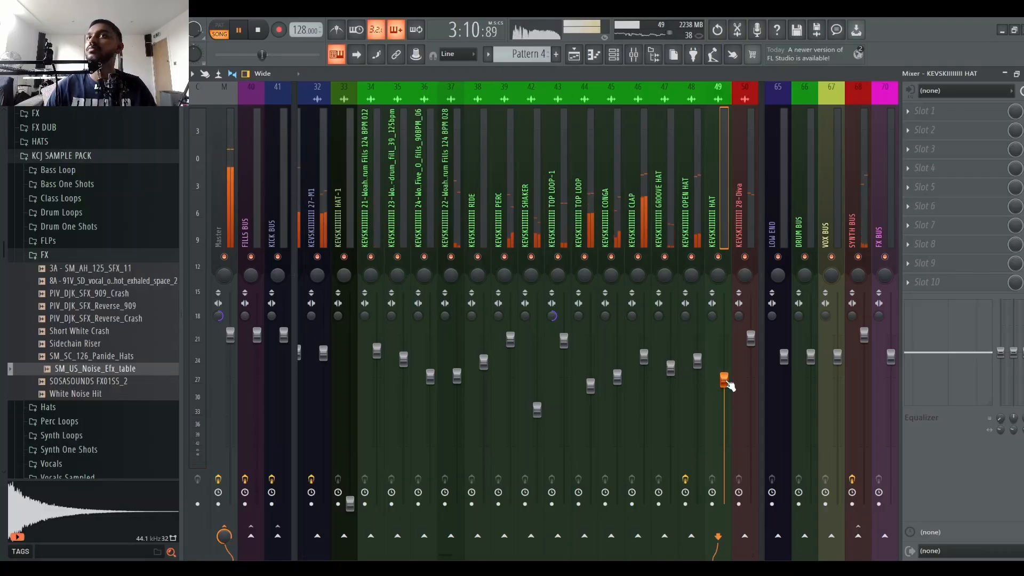
mouse_move(724, 377)
left_mouse_down()
mouse_move(723, 391)
mouse_move(723, 383)
left_mouse_up()
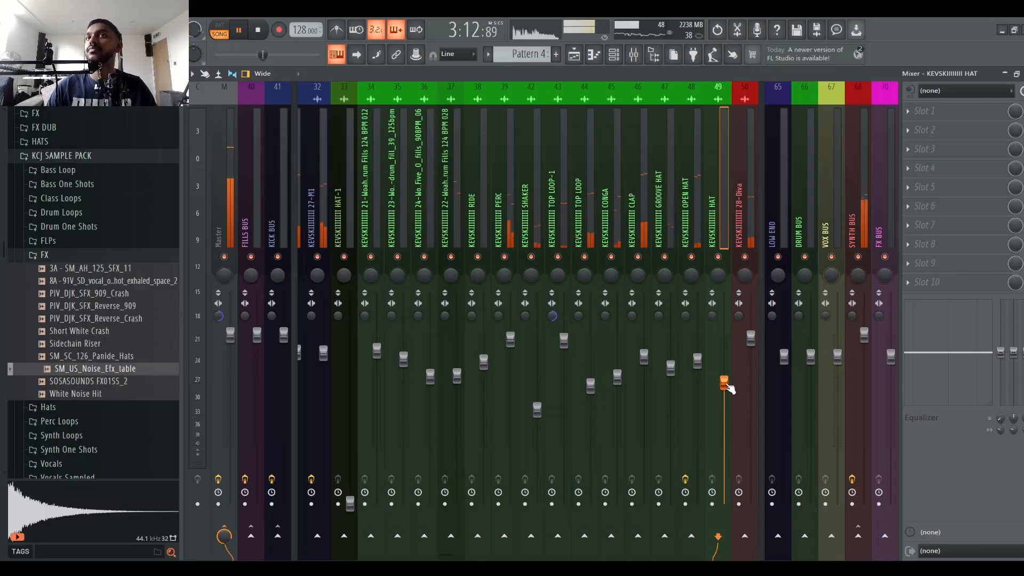
scroll(699, 211, "down", 4)
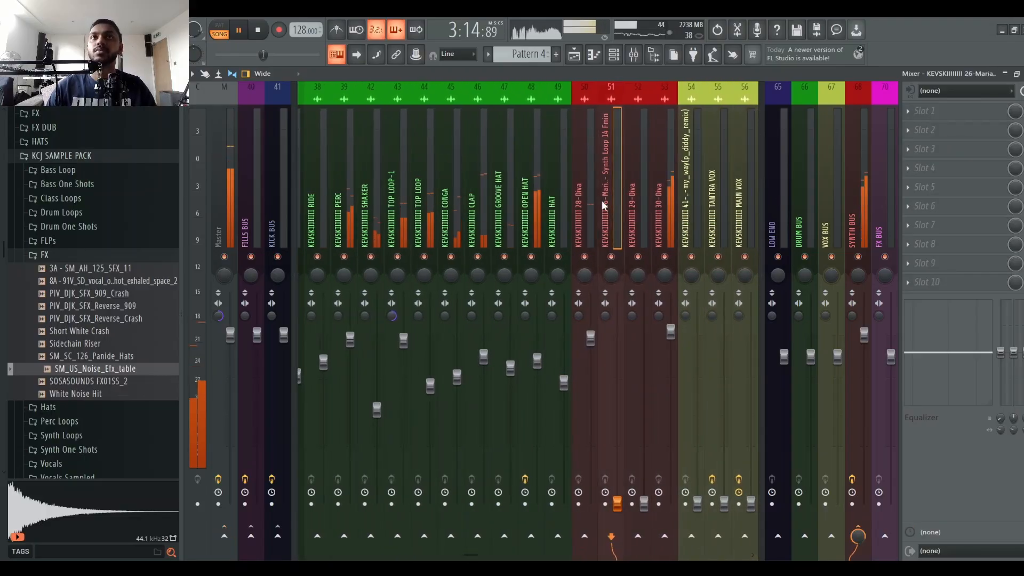
left_click(558, 210)
left_click_drag(564, 386, 564, 504)
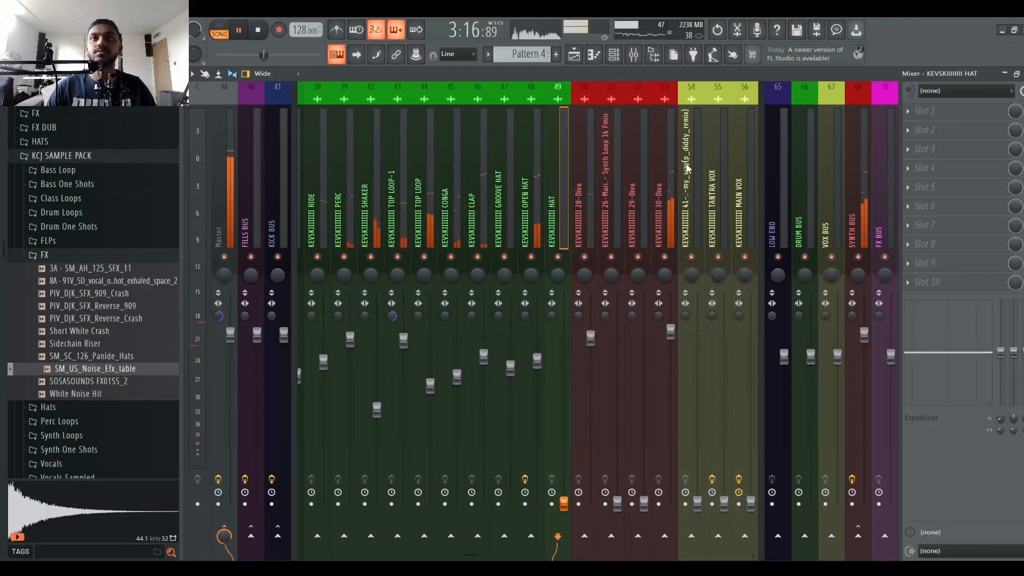
key("space")
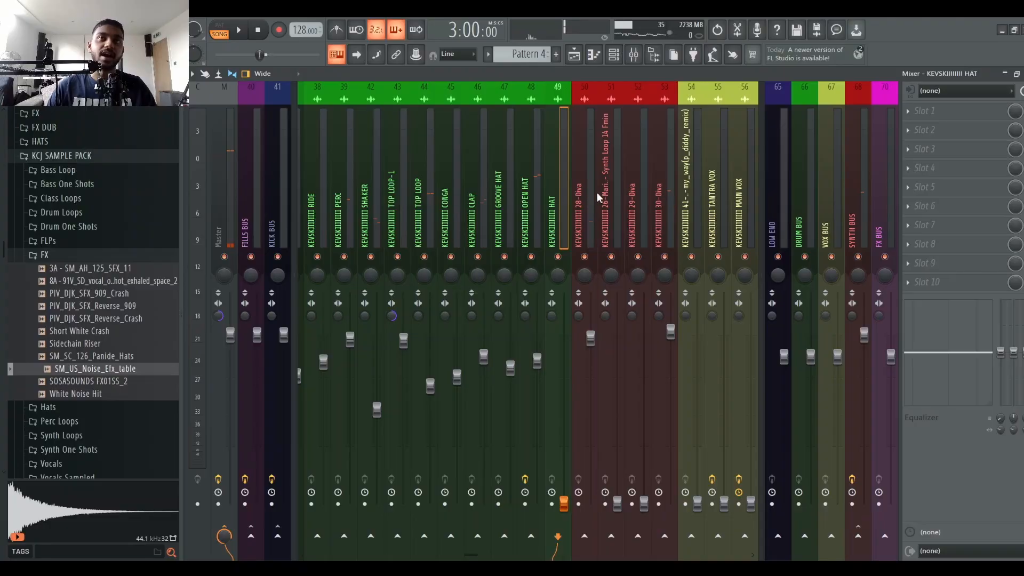
Restart playback and bring the my_way vocal fader on insert 54 up from zero to well below the 28-Diva fader
left_click_drag(565, 207, 791, 213)
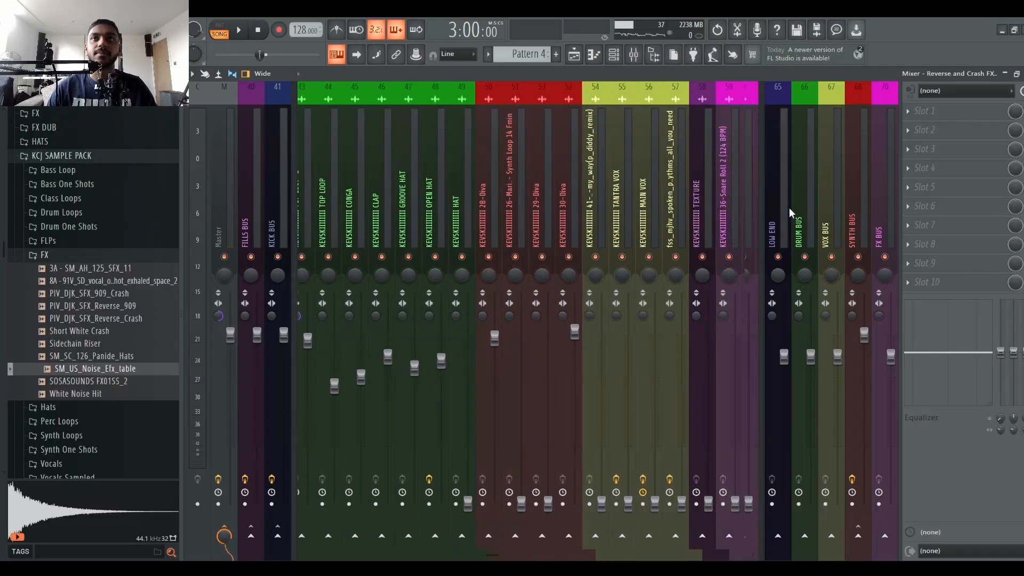
left_click(487, 208)
key("space")
left_click(498, 208)
key("space")
key("space")
left_click_drag(510, 504, 510, 408)
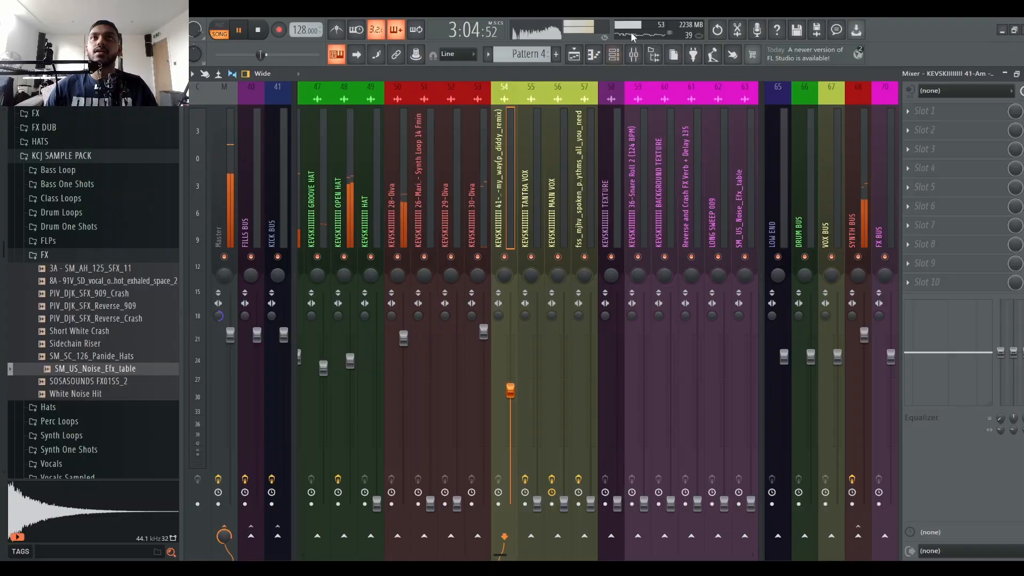
Clear the looped time selection in the playlist and restart playback from just before bar 81
left_click(574, 54)
scroll(614, 211, "down", 6)
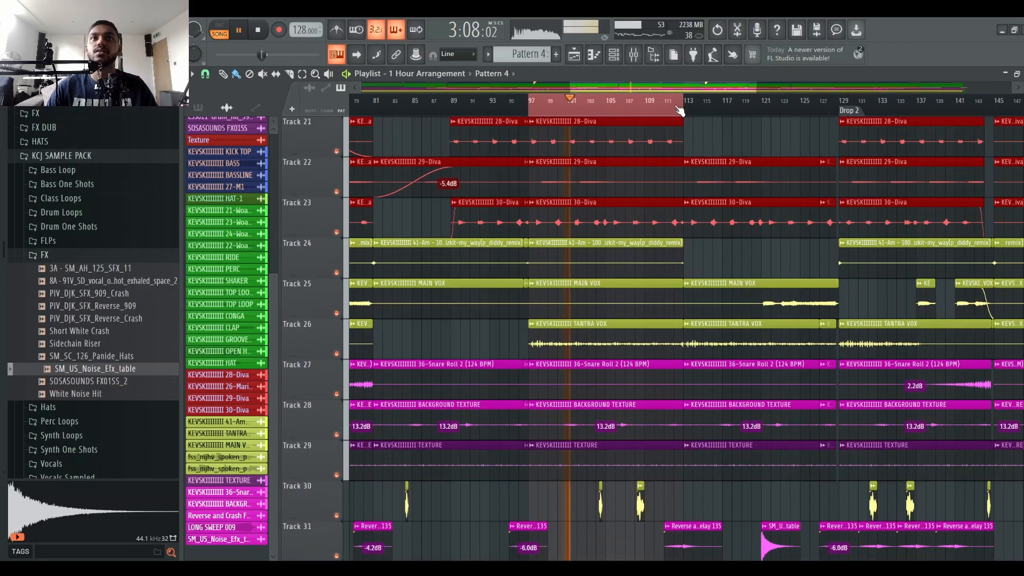
double_click(521, 101)
left_click(371, 110)
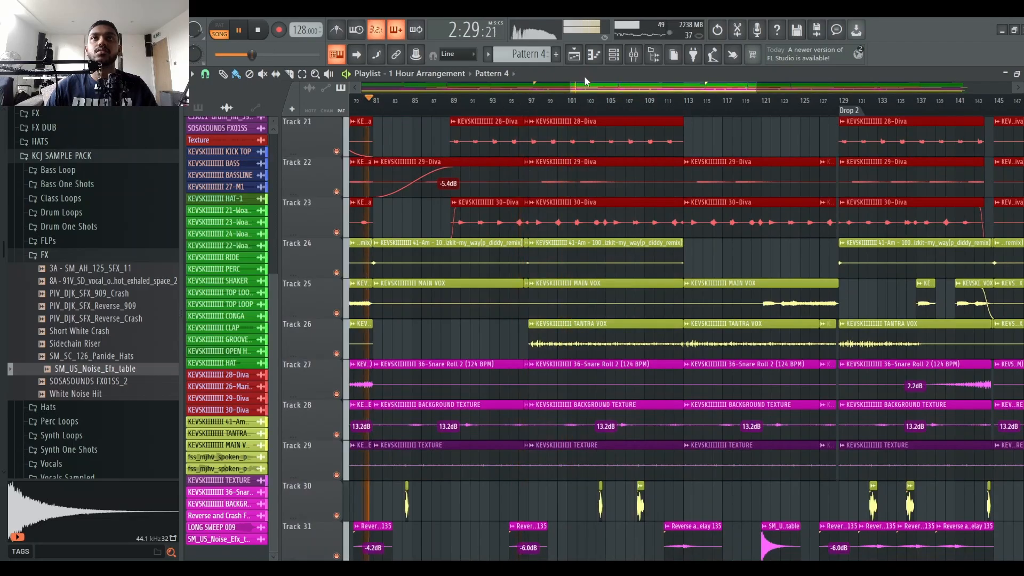
left_click(633, 54)
key("space")
key("space")
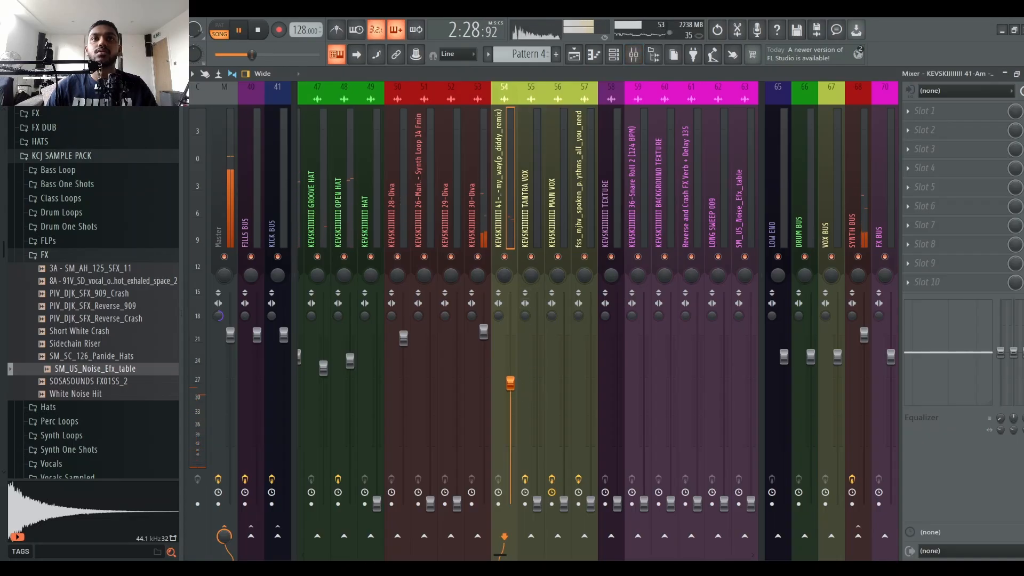
Raise the my_way vocal fader to slightly below the 28-Diva fader and bring MAIN VOX level with 28-Diva, keeping TANTRA VOX at zero
left_click_drag(513, 353, 512, 352)
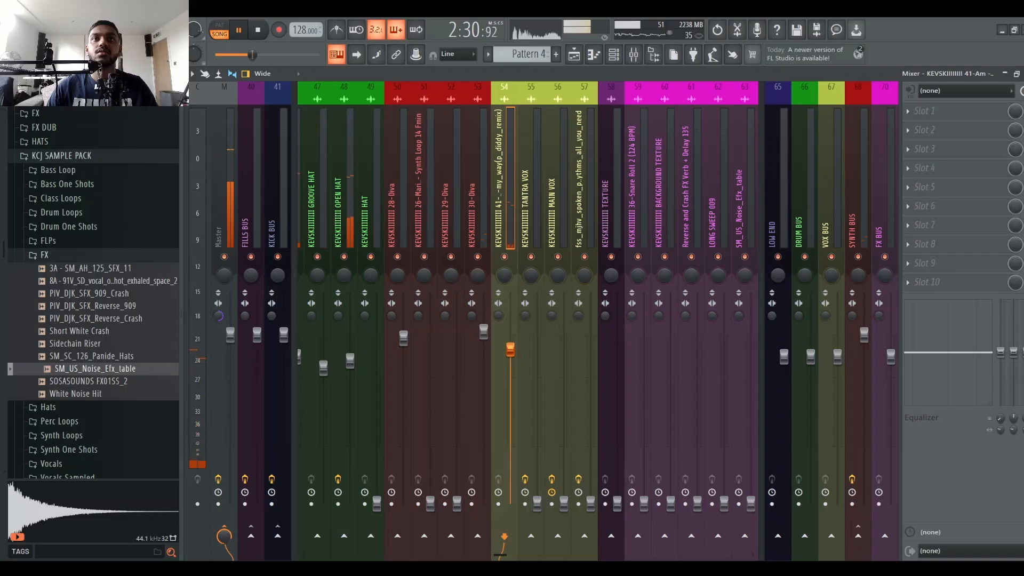
left_click(523, 186)
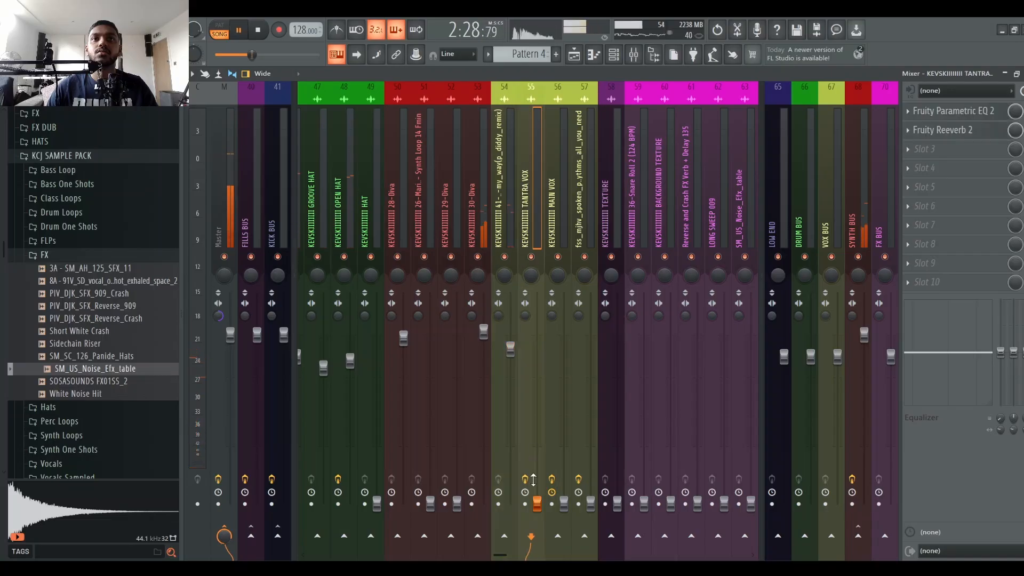
left_click_drag(564, 504, 564, 354)
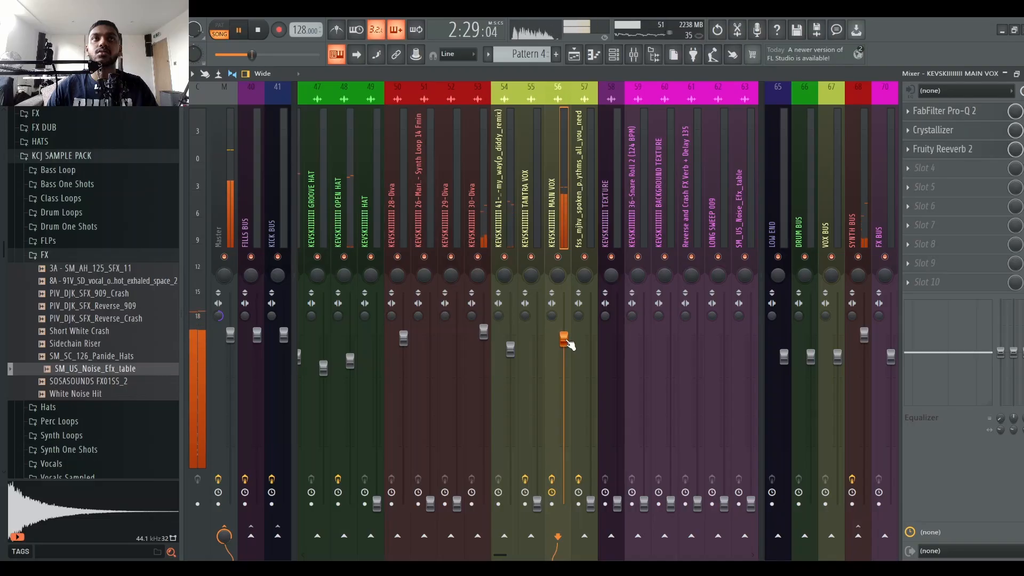
left_click_drag(538, 463, 537, 503)
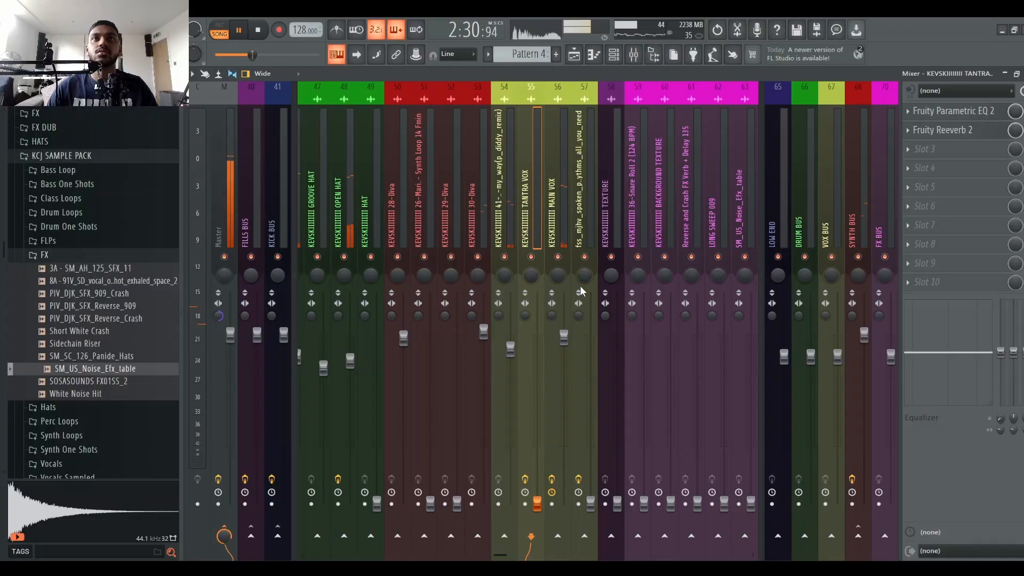
Restart playback from about bar 97, where the TANTRA VOX clip begins, and bring its fader up to slightly below the GROOVE HAT fader
left_click(575, 55)
left_click(627, 101)
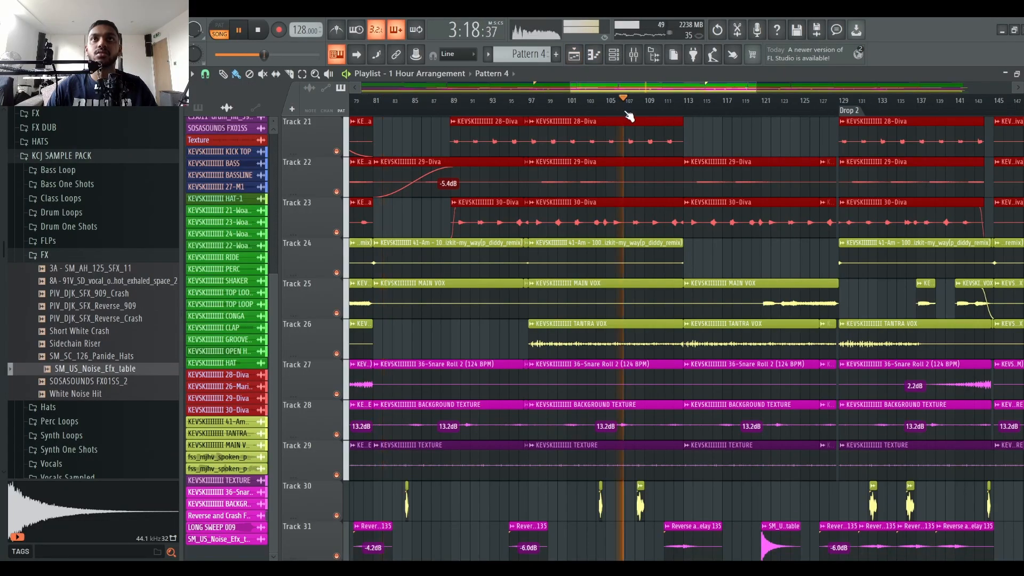
left_click(537, 109)
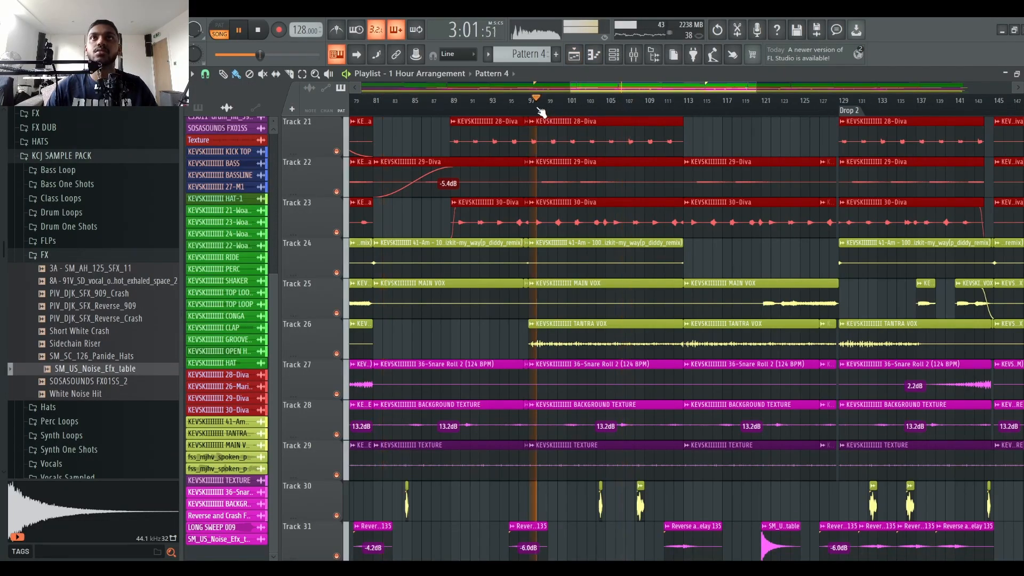
left_click(634, 54)
key("space")
key("space")
left_click_drag(537, 503, 545, 371)
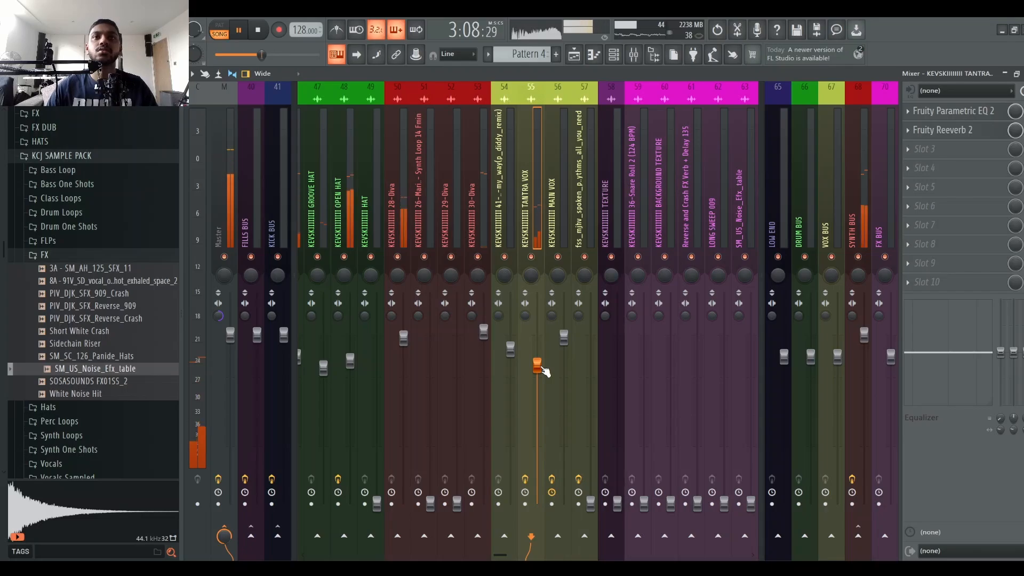
left_click_drag(543, 371, 543, 375)
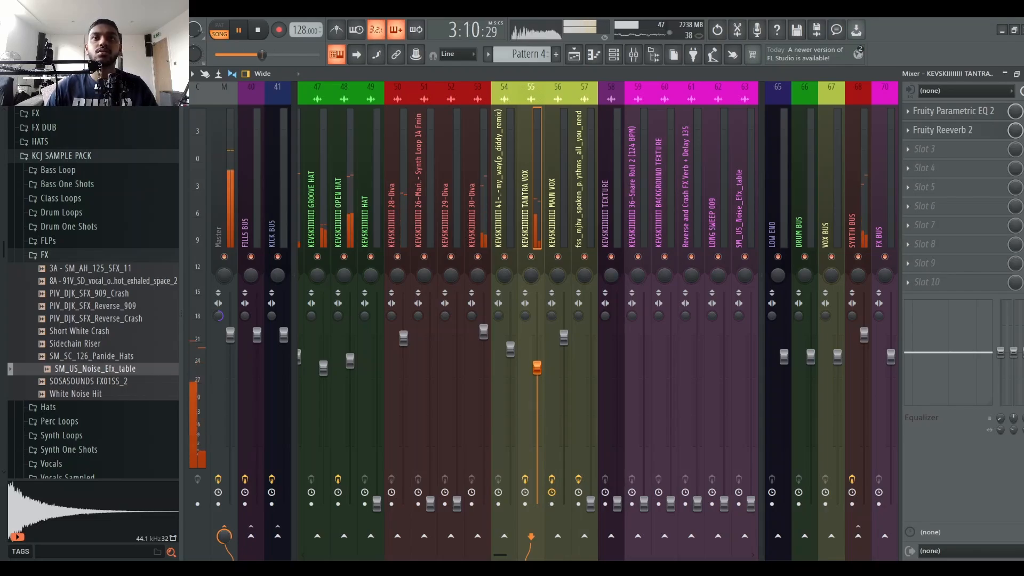
key("space")
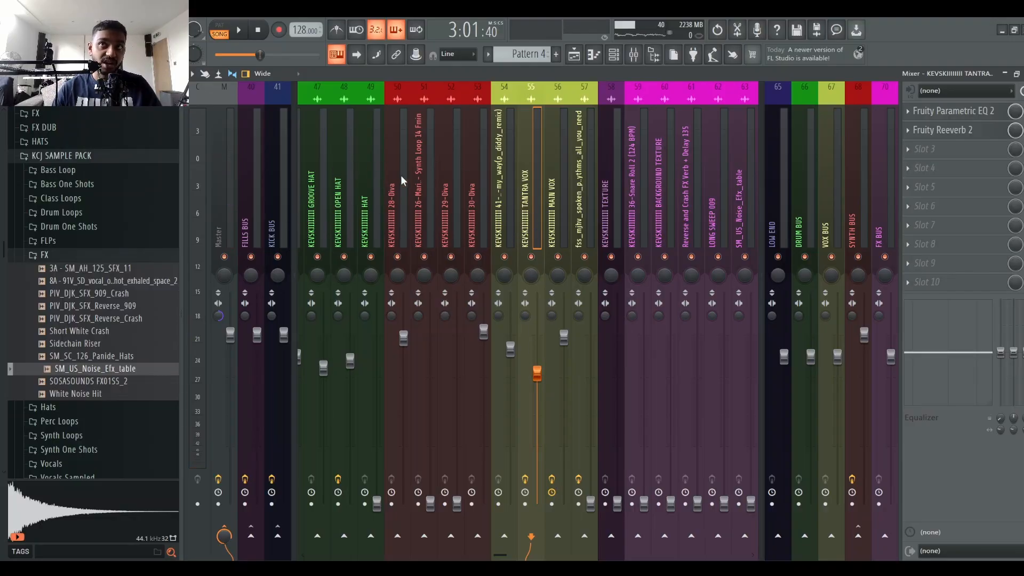
Start playback and bring the fss_mjhv spoken vocal fader on insert 57 up from zero to slightly below the TANTRA VOX fader
key("space")
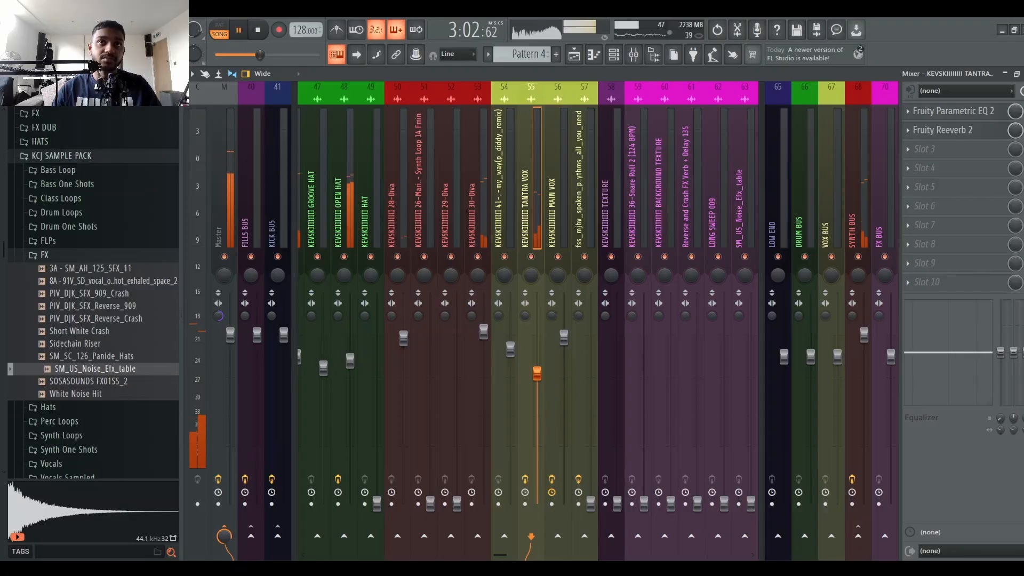
left_click(591, 234)
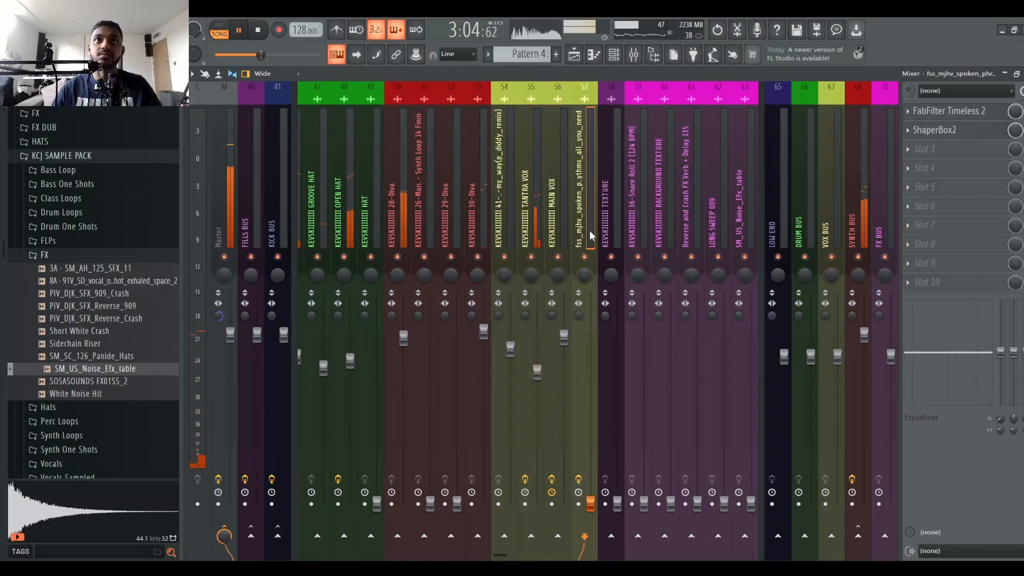
left_click_drag(591, 502, 595, 386)
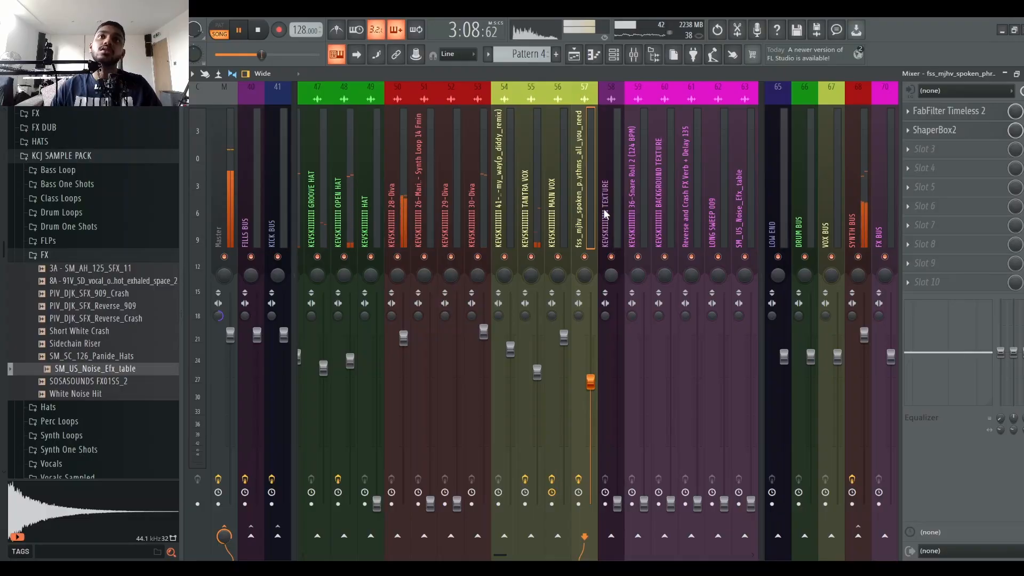
Audition the spoken vocal clips on playlist Track 30 and raise the insert 57 fader level with the DRUM BUS fader
key("F5")
scroll(625, 279, "down", 2)
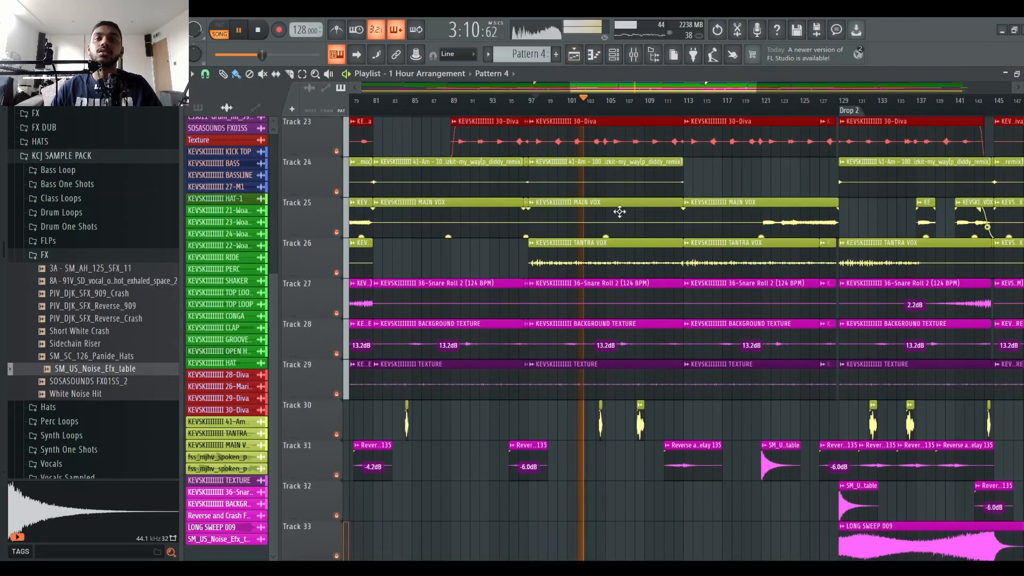
left_click(653, 60)
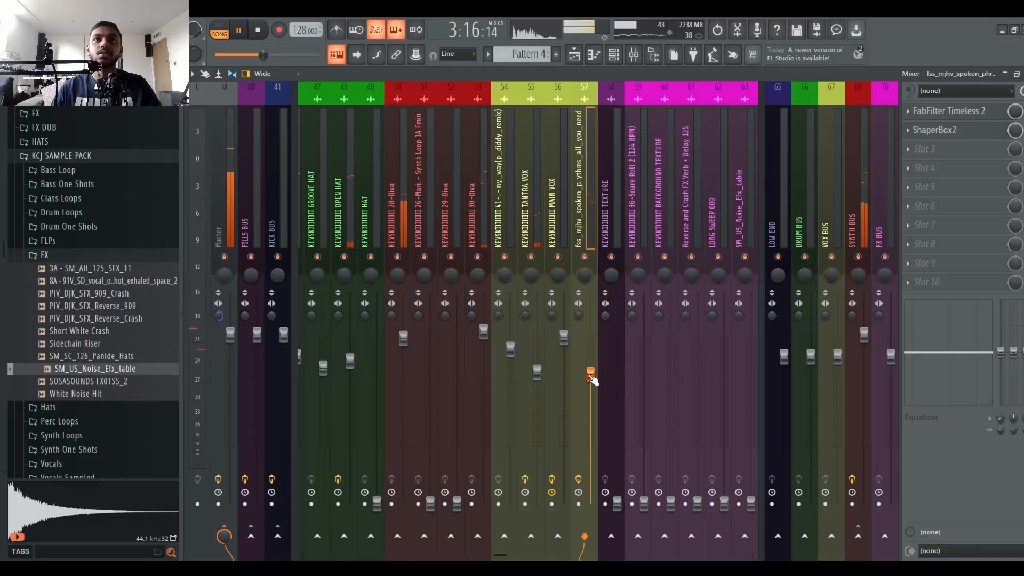
left_click_drag(591, 377, 591, 368)
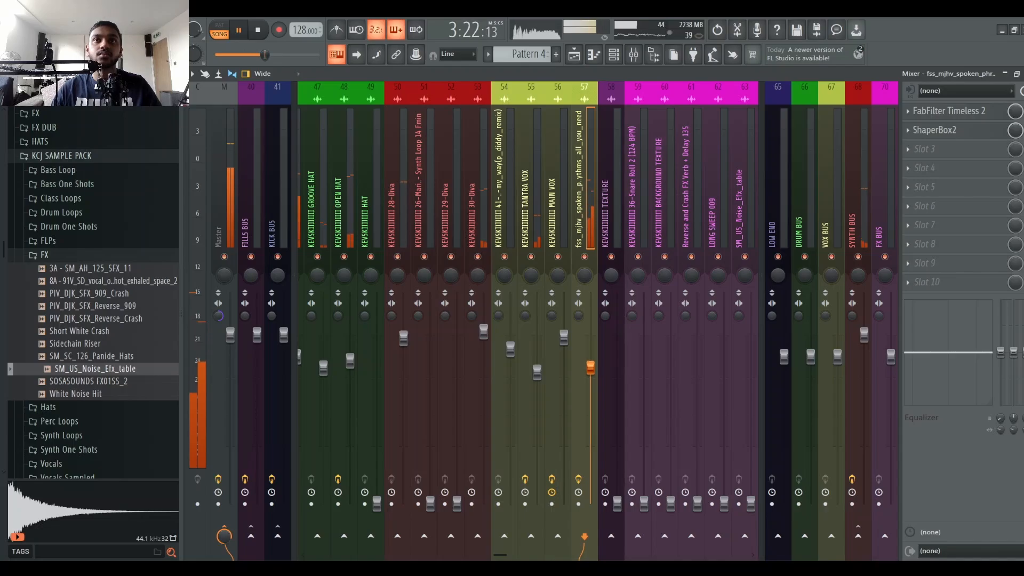
left_click_drag(591, 360, 591, 358)
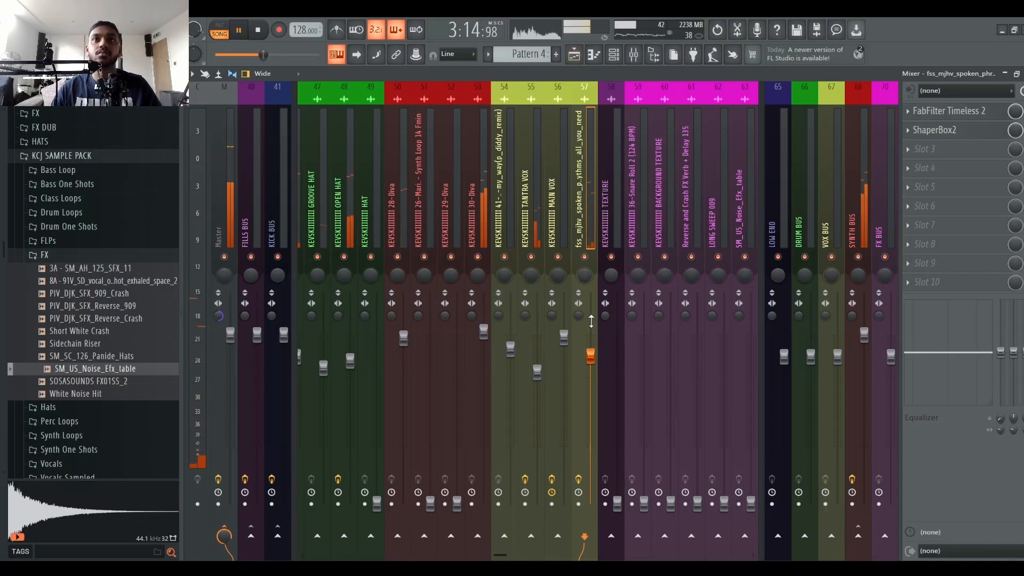
key("F5")
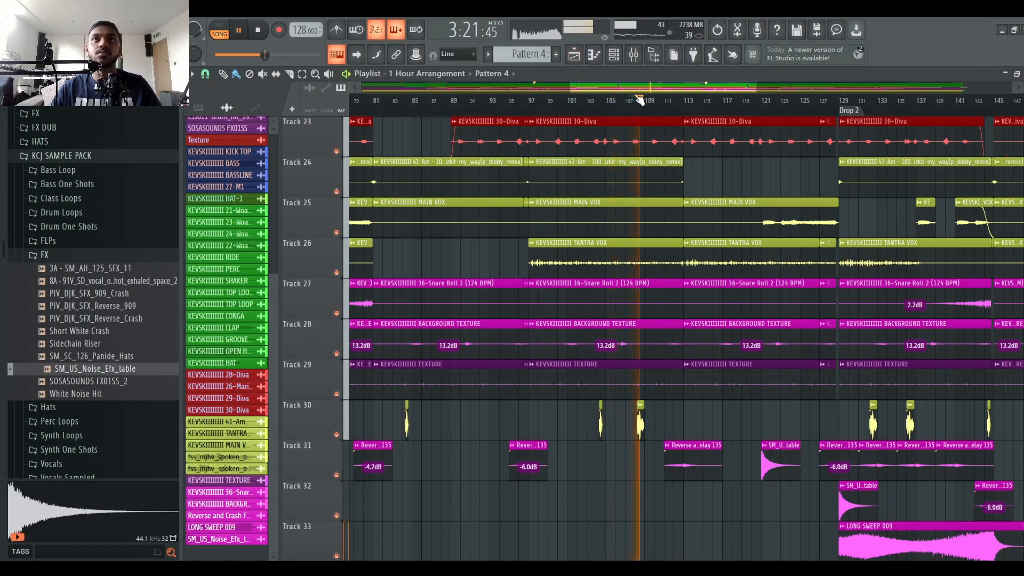
left_click(634, 55)
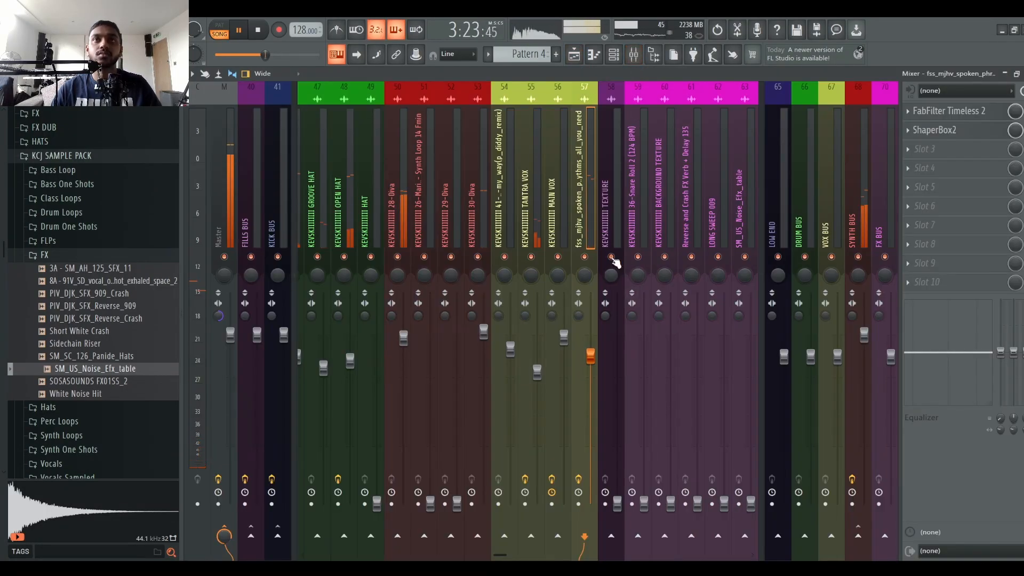
Play the song from the start and raise the TEXTURE fader on insert 58 to just below the insert 57 fader, briefly soloing it
left_click(604, 196)
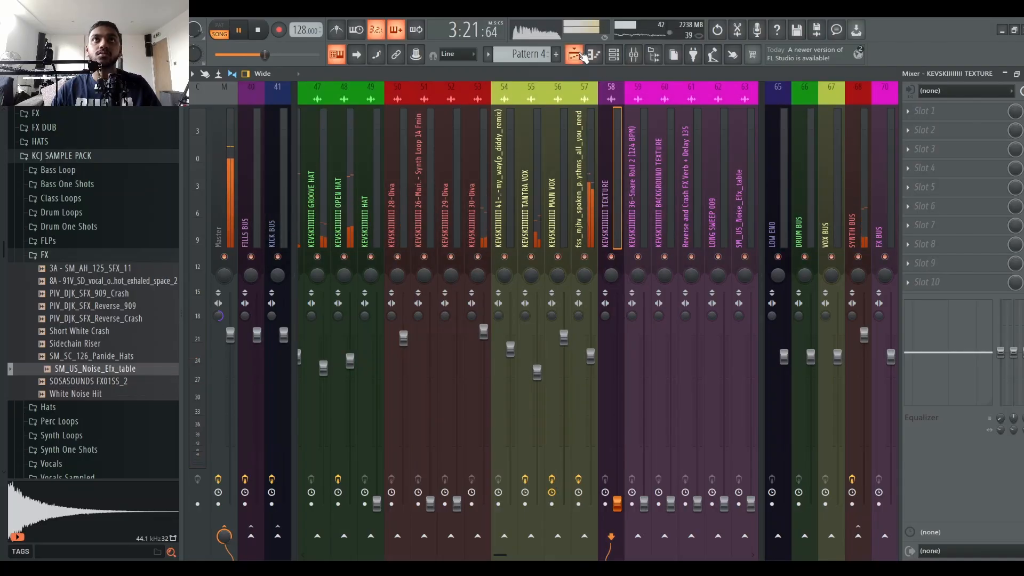
key("F5")
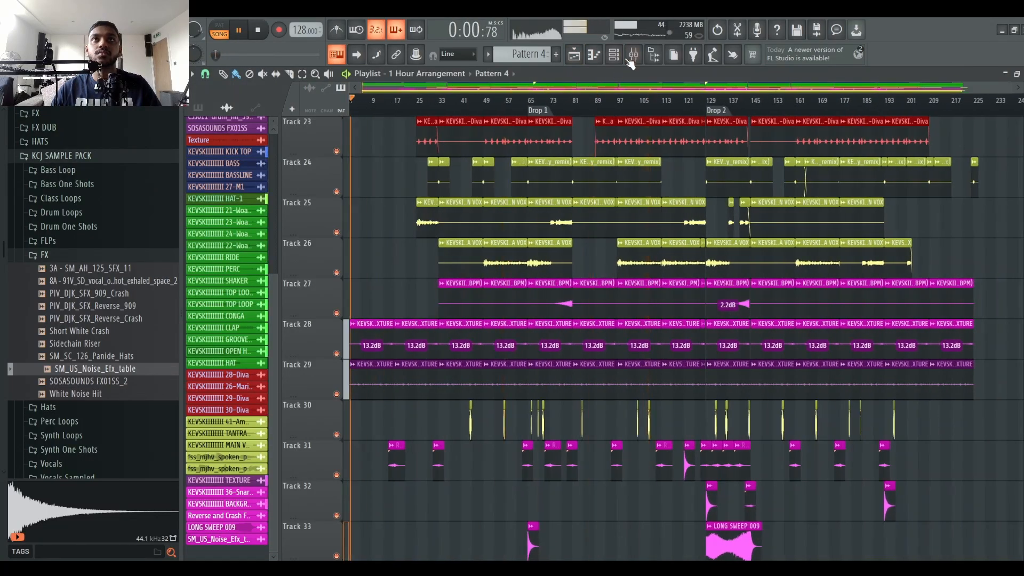
left_click(643, 56)
key("space")
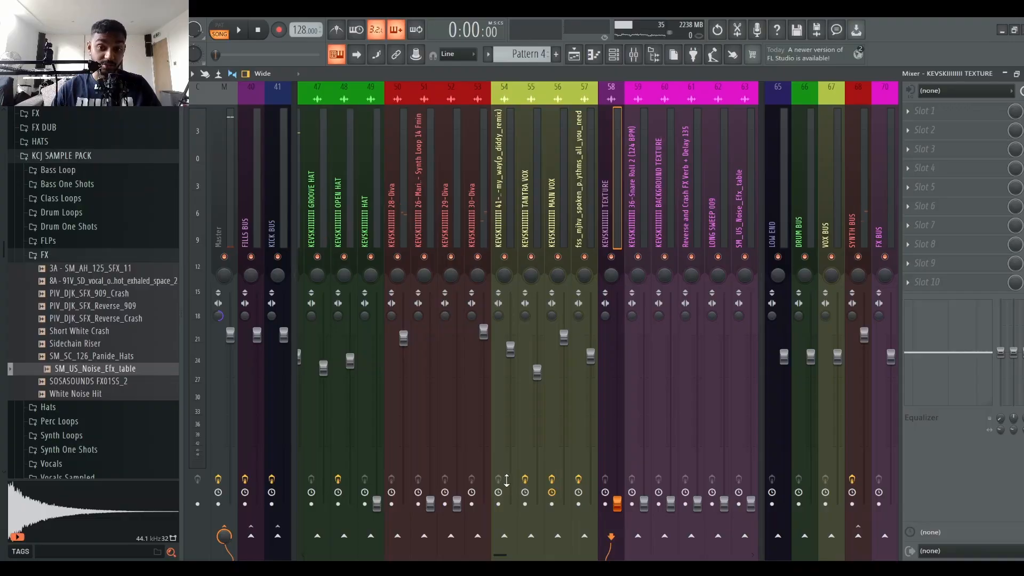
key("space")
left_click_drag(626, 507, 627, 401)
right_click(611, 256)
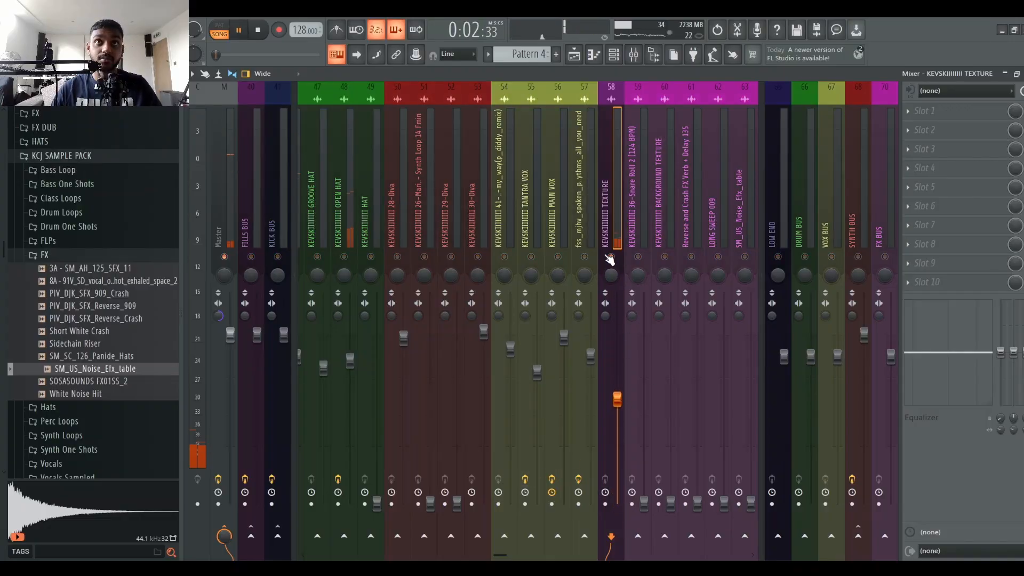
right_click(611, 257)
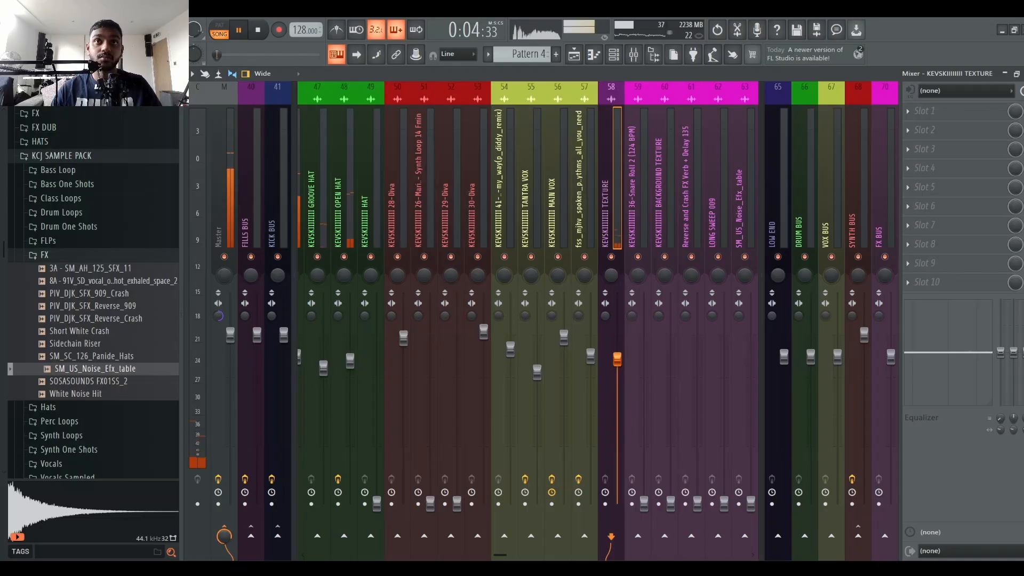
Bring the BACKGROUND TEXTURE fader on insert 60 up from zero to level with the TEXTURE fader, keeping the Snare Roll fader at zero
left_click(642, 227)
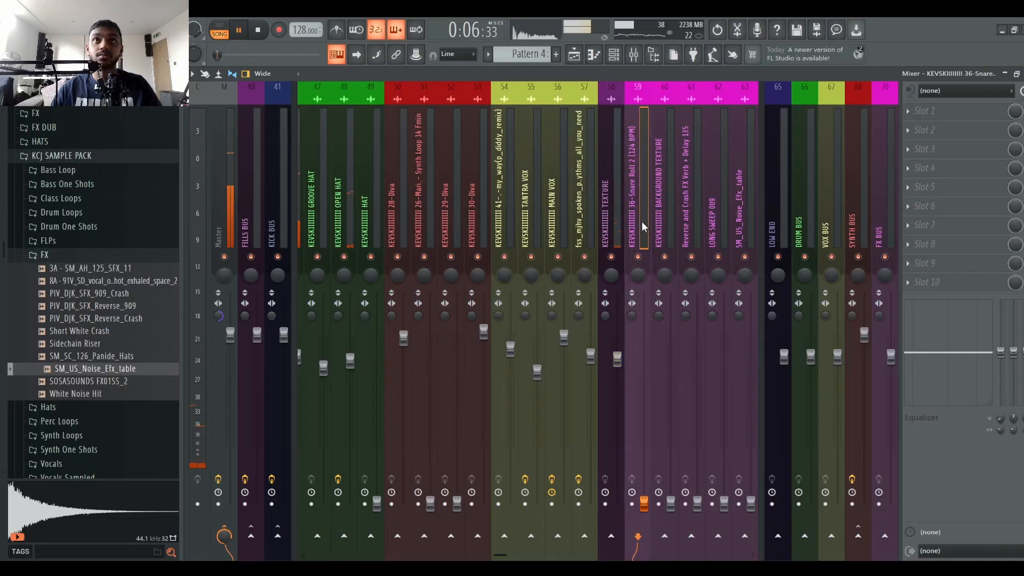
left_click(670, 240)
left_click_drag(671, 510, 674, 364)
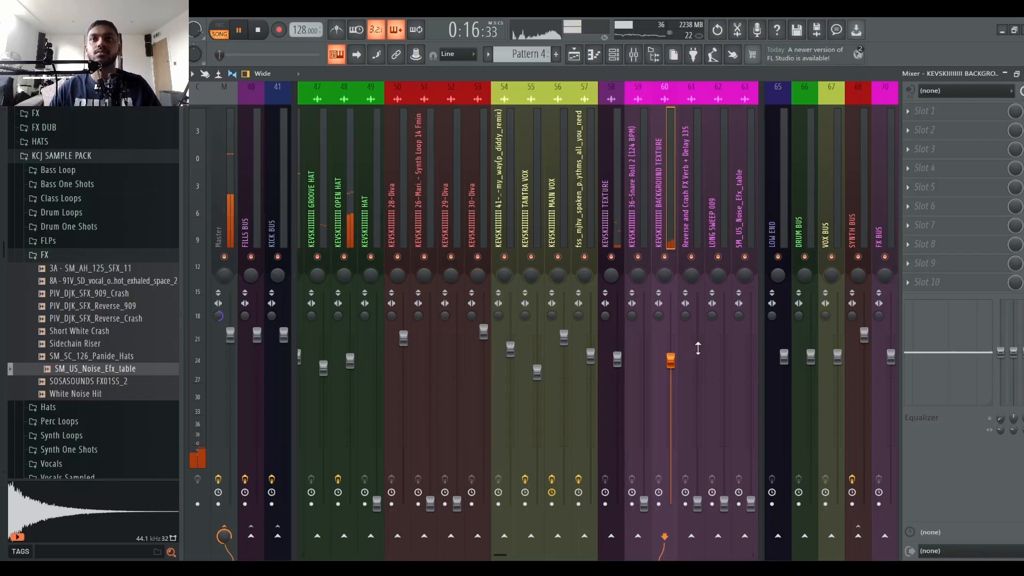
Check the arrangement in the playlist and raise the Reverse and Crash FX fader on insert 61 from zero to level with the my_way fader
left_click(574, 55)
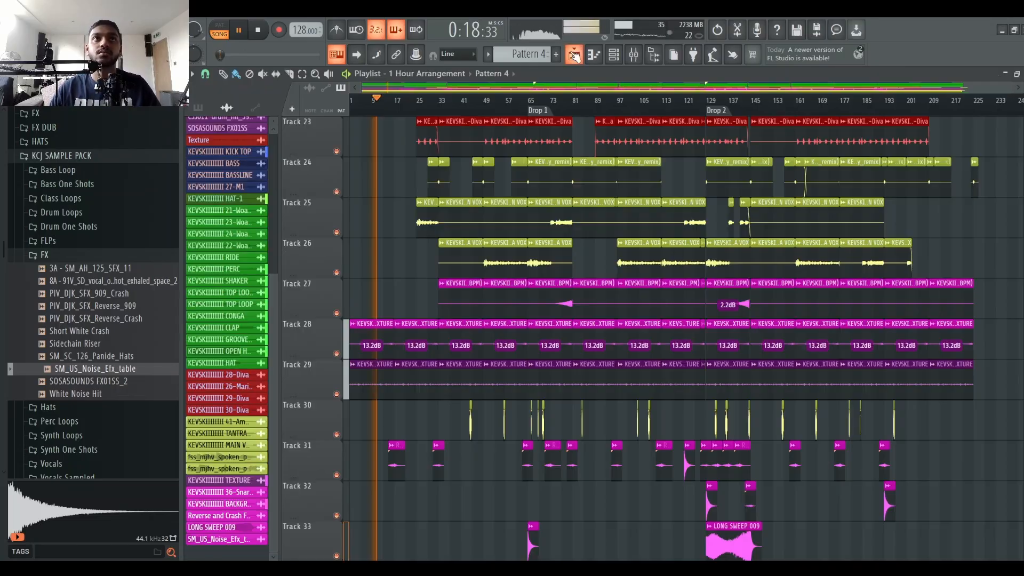
scroll(454, 483, "down", 6)
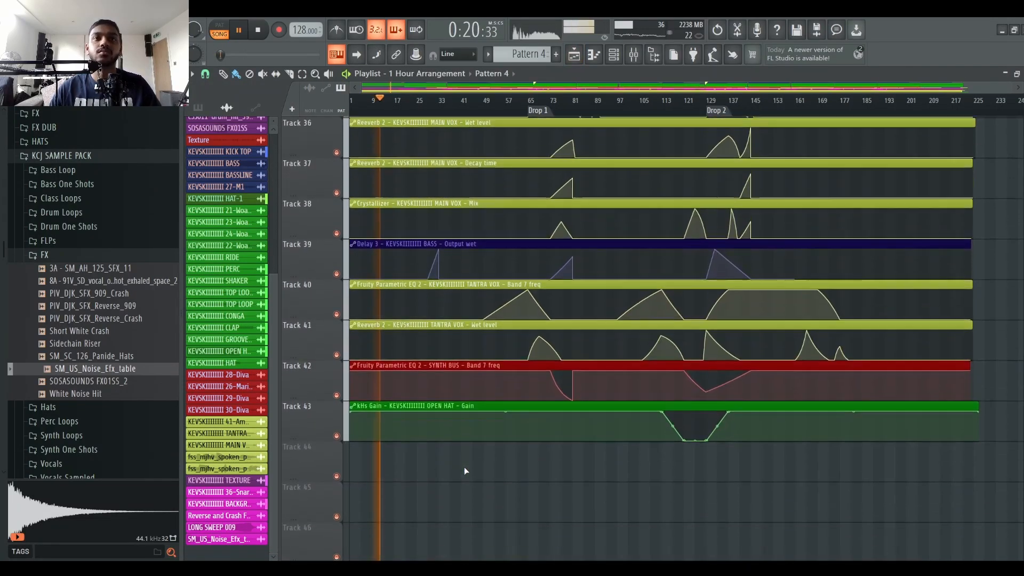
scroll(466, 467, "up", 15)
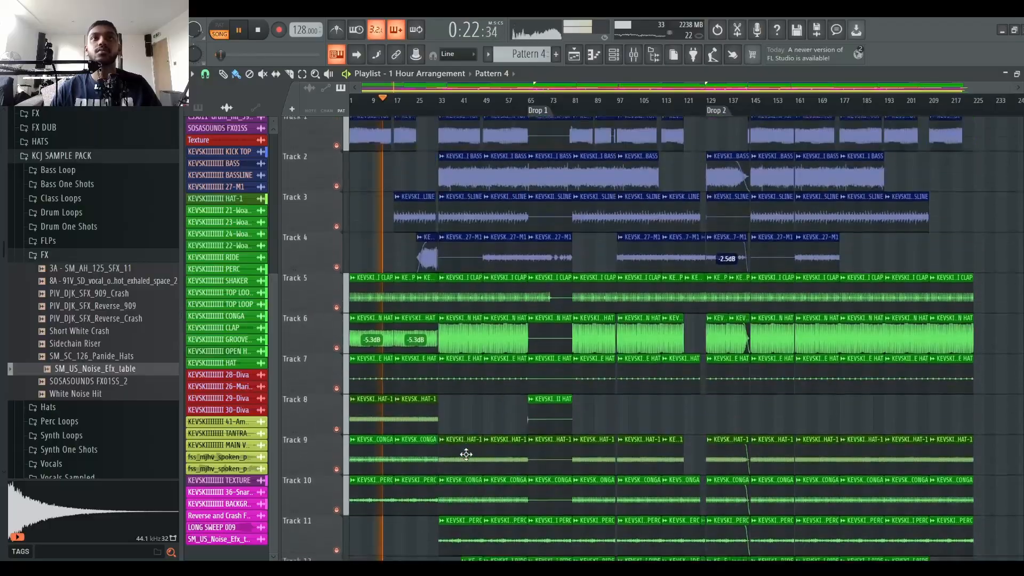
left_click(633, 54)
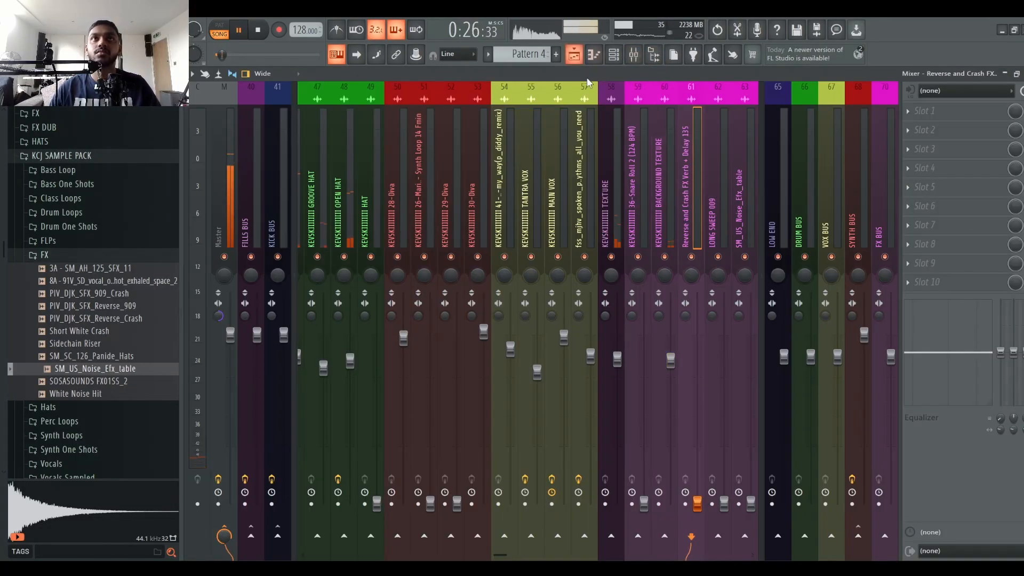
left_click_drag(698, 504, 697, 351)
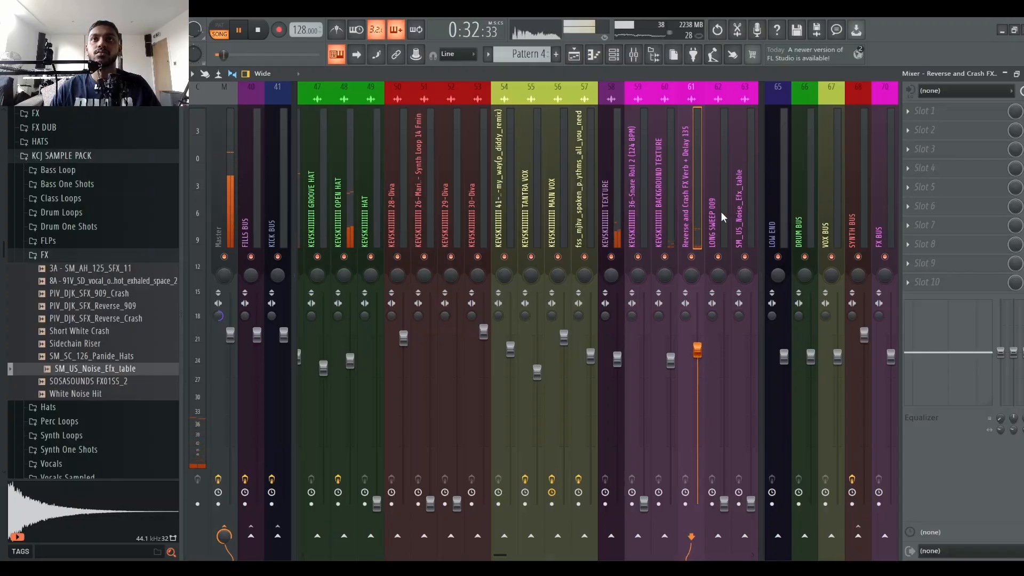
Restart playback from Drop 1 at bar 65 and raise the SM_US_Noise_Efx_table fader from zero to level with the GROOVE HAT fader
left_click(574, 57)
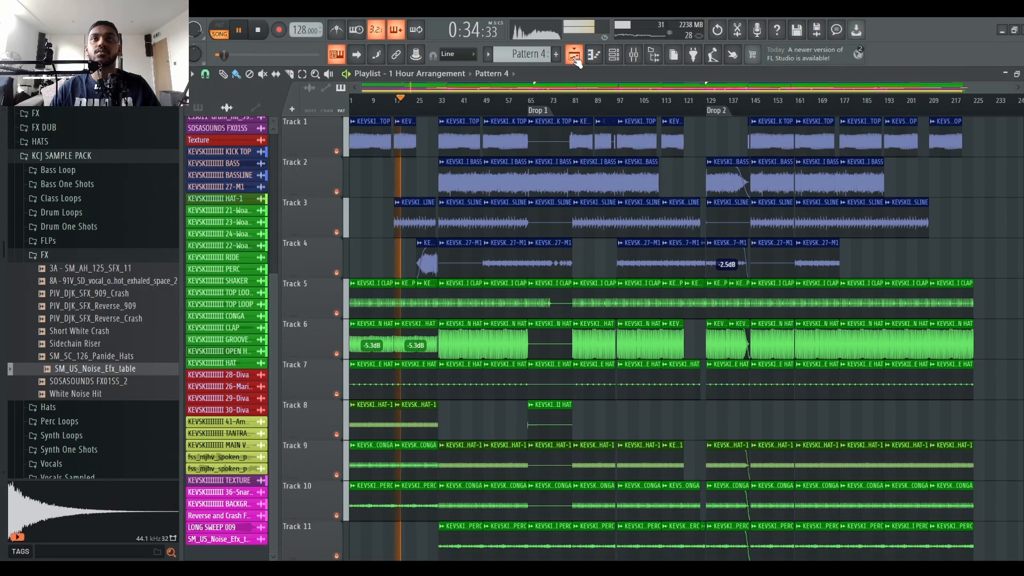
scroll(496, 272, "up", 3)
scroll(509, 313, "down", 20)
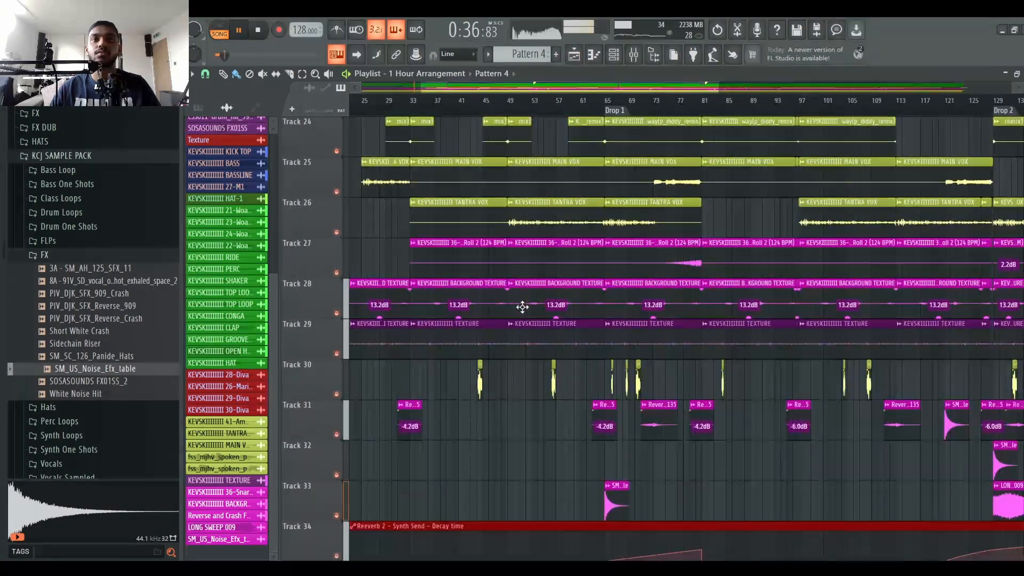
left_click(608, 101)
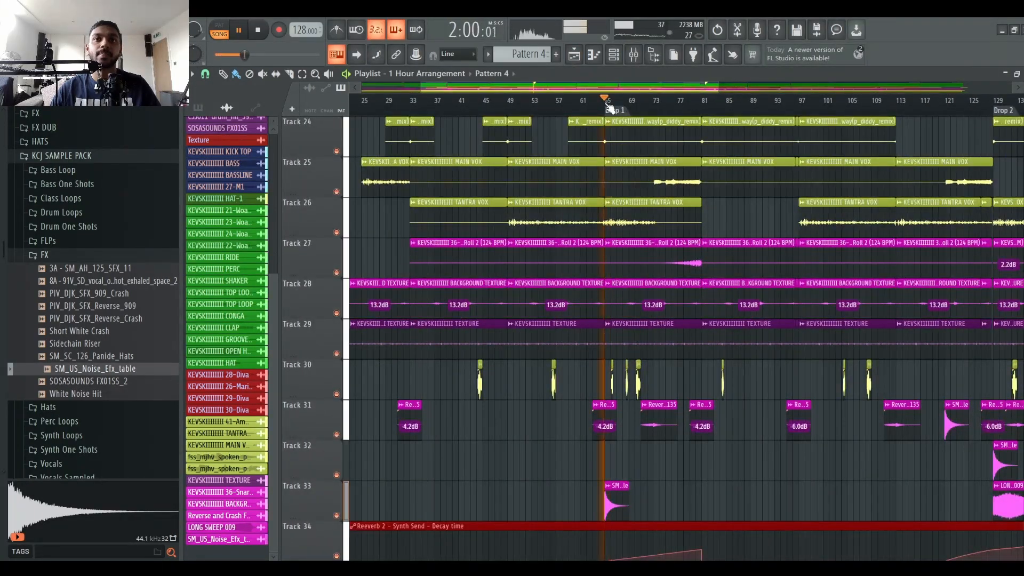
left_click(654, 58)
key("space")
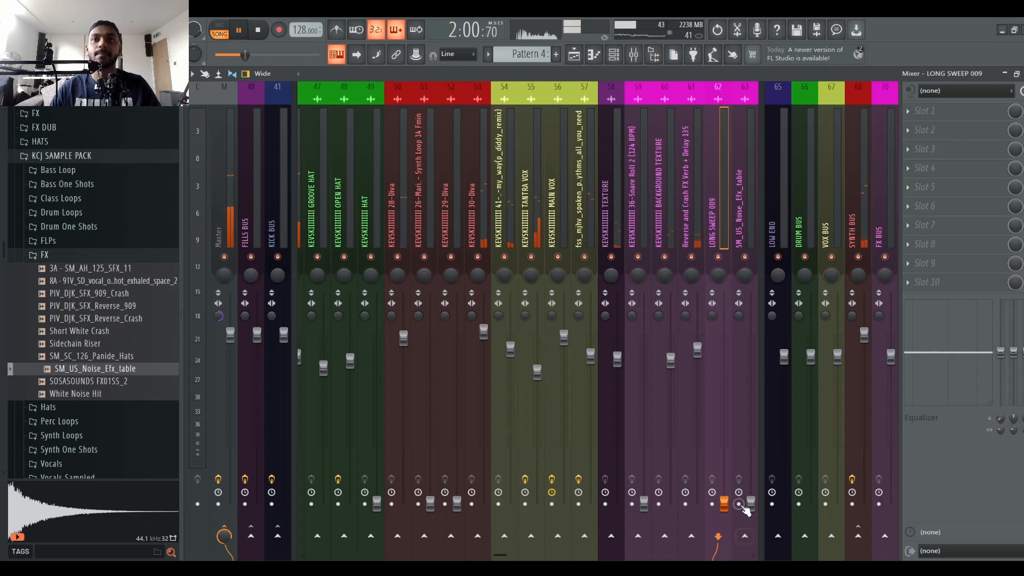
key("space")
left_click_drag(750, 503, 751, 371)
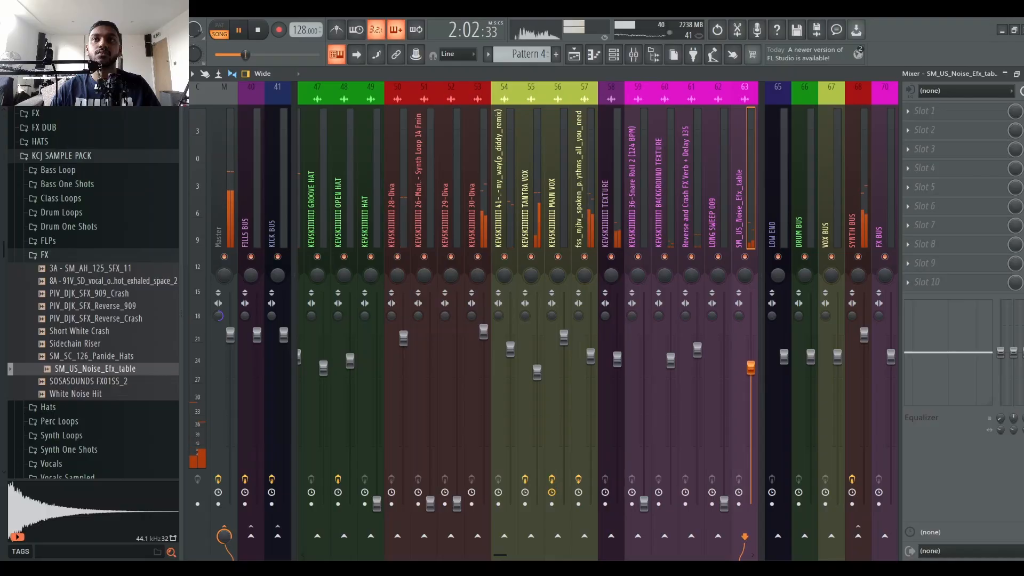
Play from Drop 2 at bar 129 and bring the LONG SWEEP 009 fader up from zero to slightly above the Reverse and Crash FX fader
left_click(574, 54)
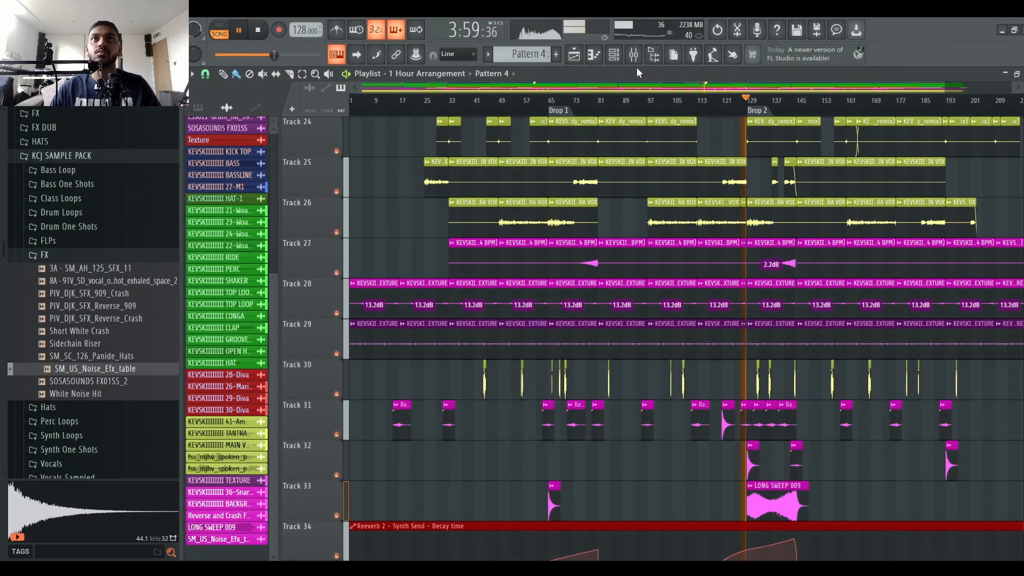
left_click(634, 55)
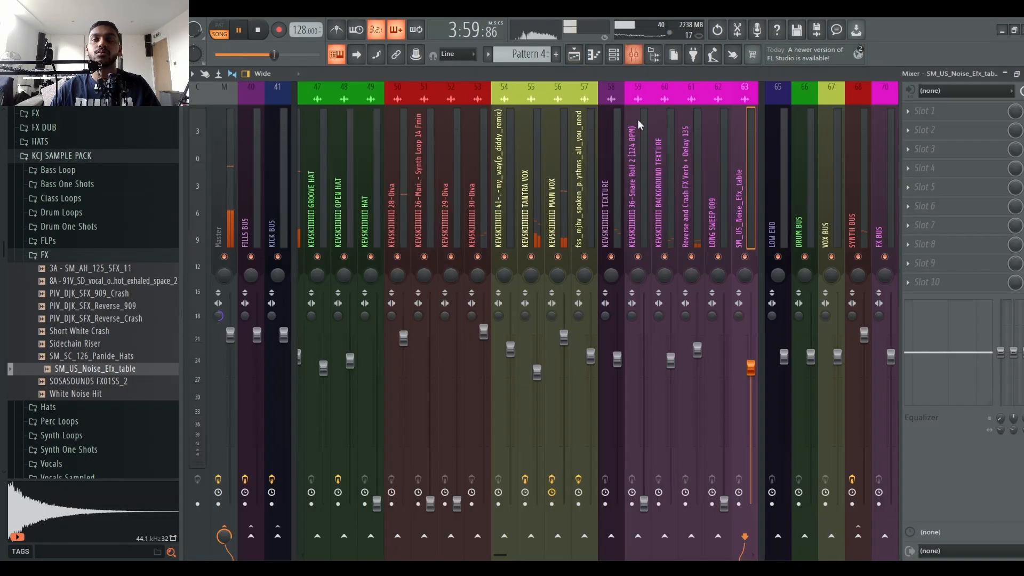
left_click_drag(724, 502, 724, 342)
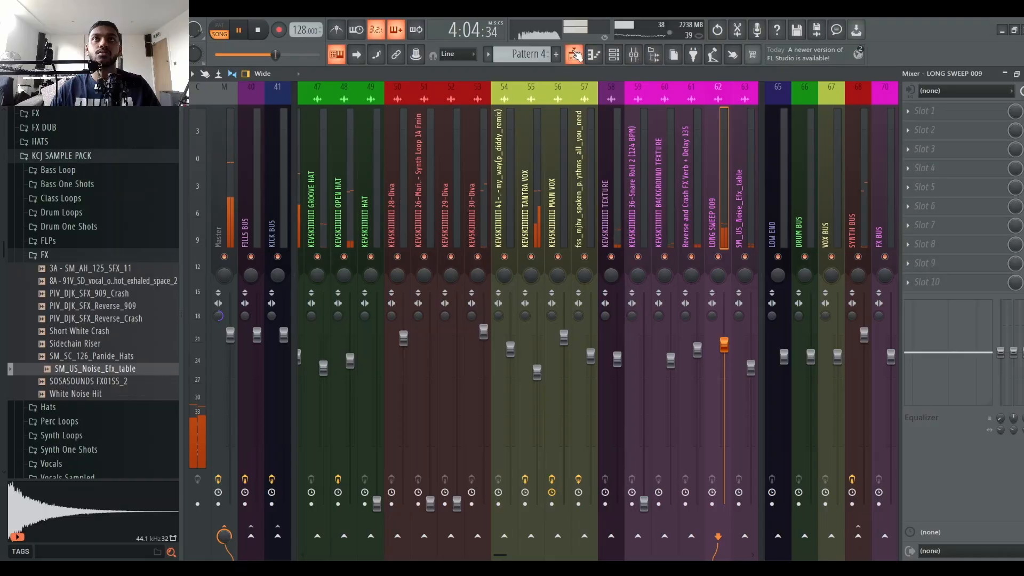
Replay the end of the LONG SWEEP 009 clip from about bar 143 and raise its fader level with the Master fader
key("F5")
left_click(791, 106)
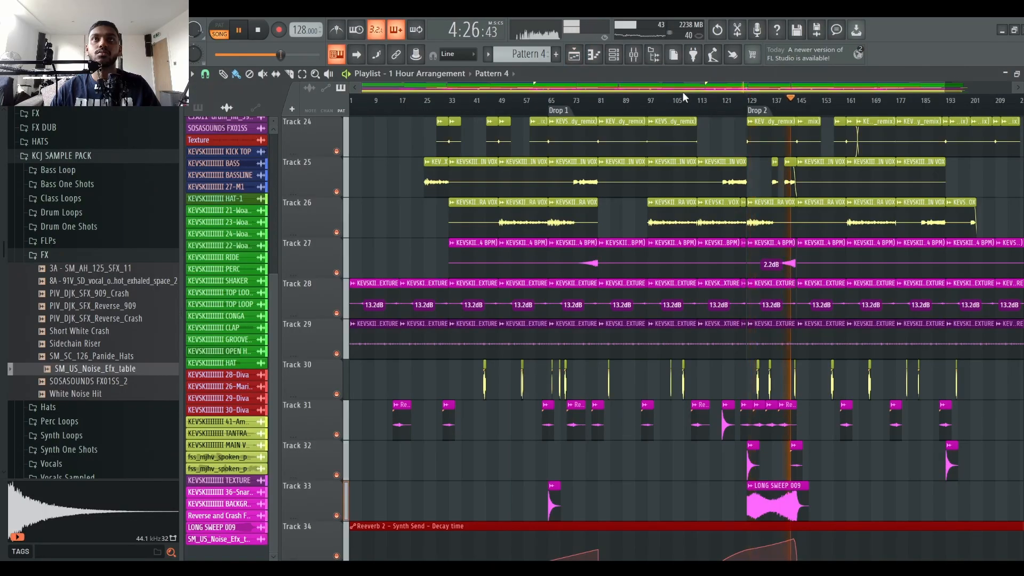
key("F9")
left_click_drag(724, 345, 726, 337)
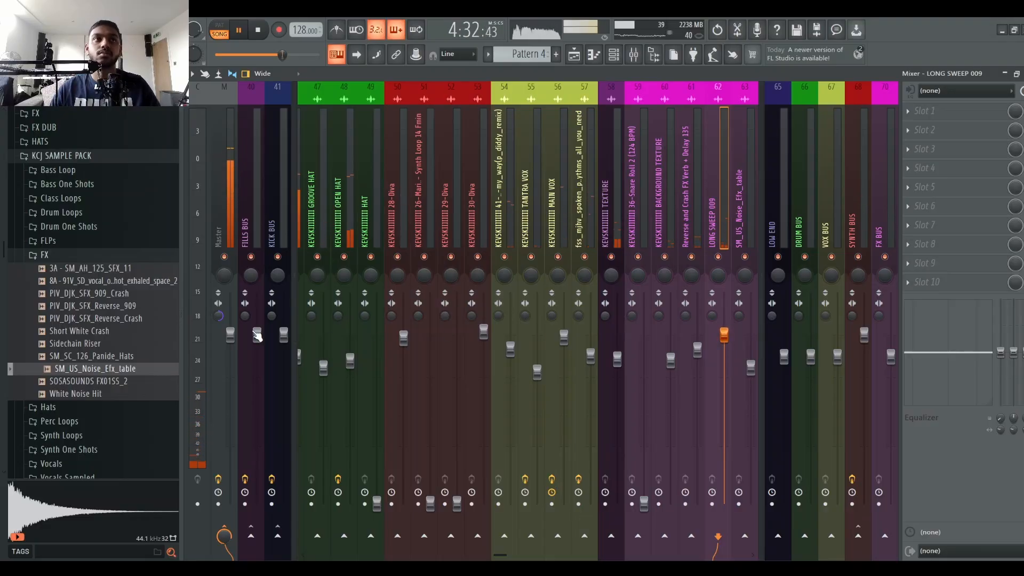
key("space")
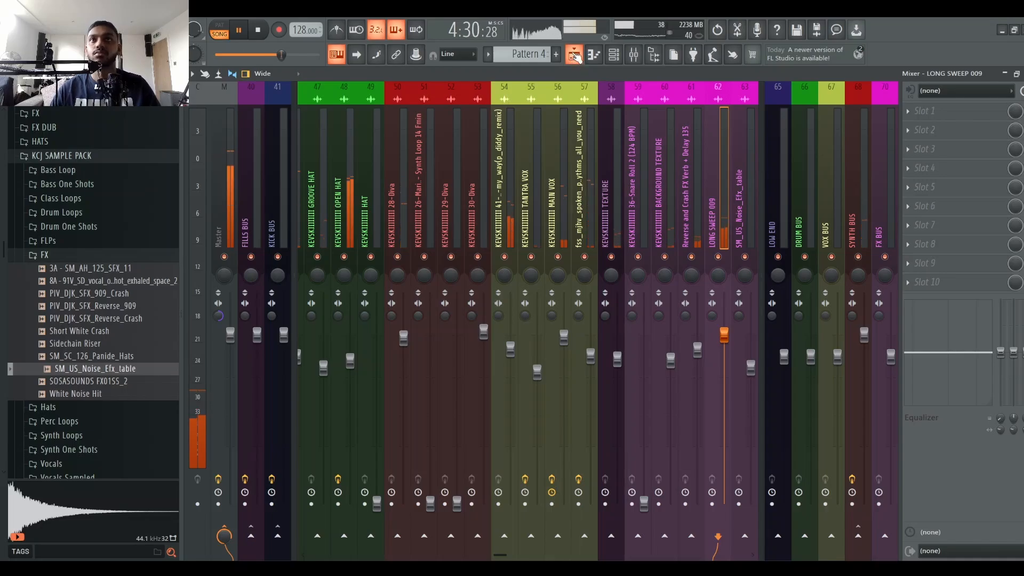
key("space")
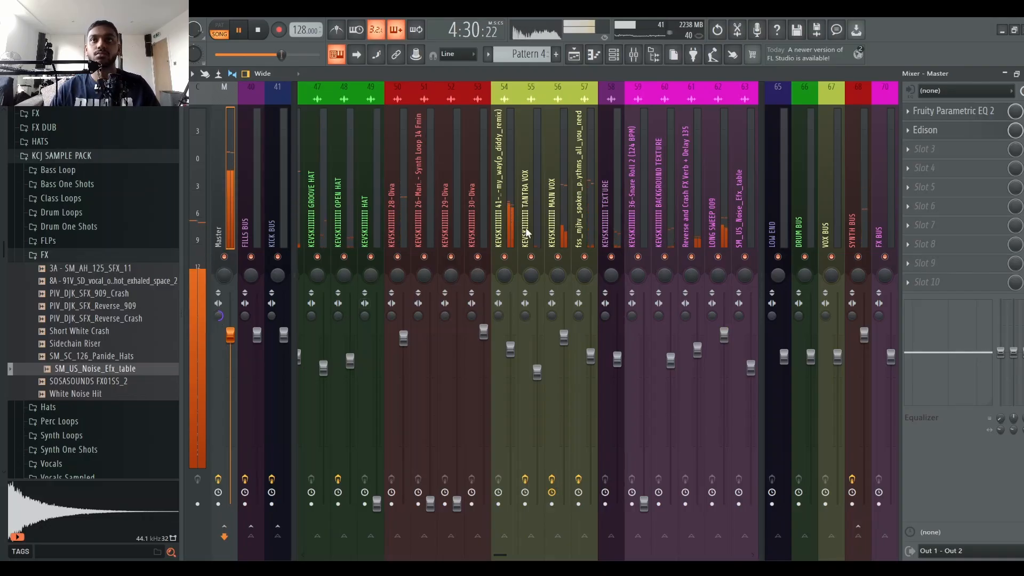
During playback, raise the Synth Send fader on insert 69 slightly, to about level with the Insert 64 fader
left_click(694, 171)
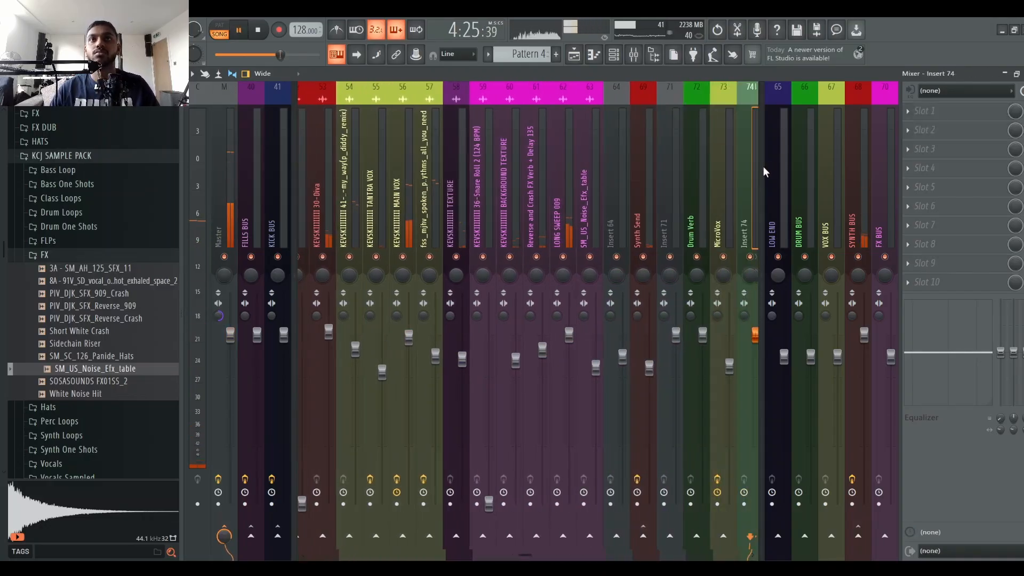
scroll(640, 176, "right", 3)
left_click(549, 179)
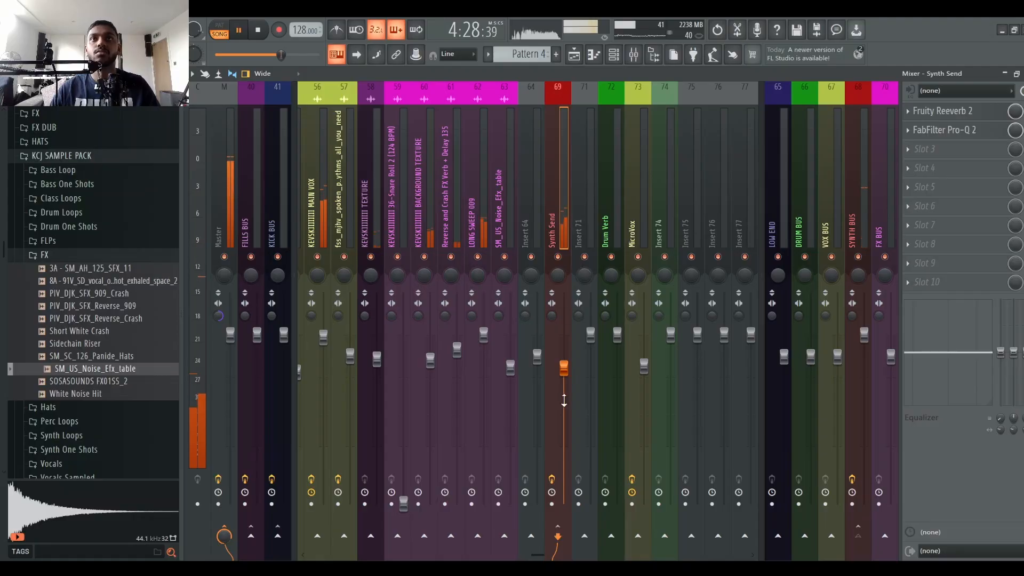
left_click_drag(564, 368, 564, 361)
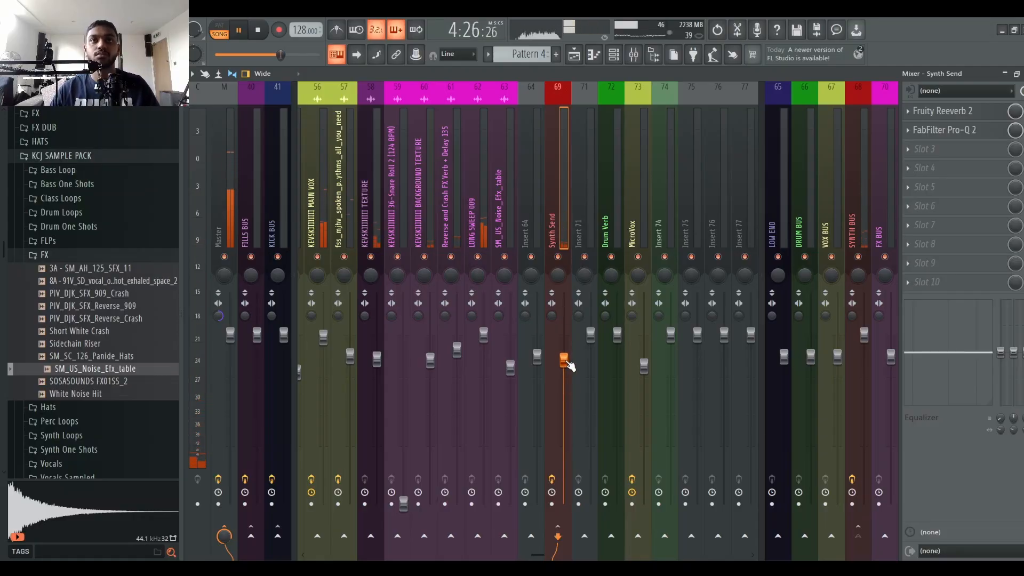
Return to the low-end and drum inserts and toggle the Master's stereo separation to compare the mix in mono and stereo
left_click_drag(383, 180, 267, 194)
left_click_drag(425, 175, 445, 213)
left_click(217, 320)
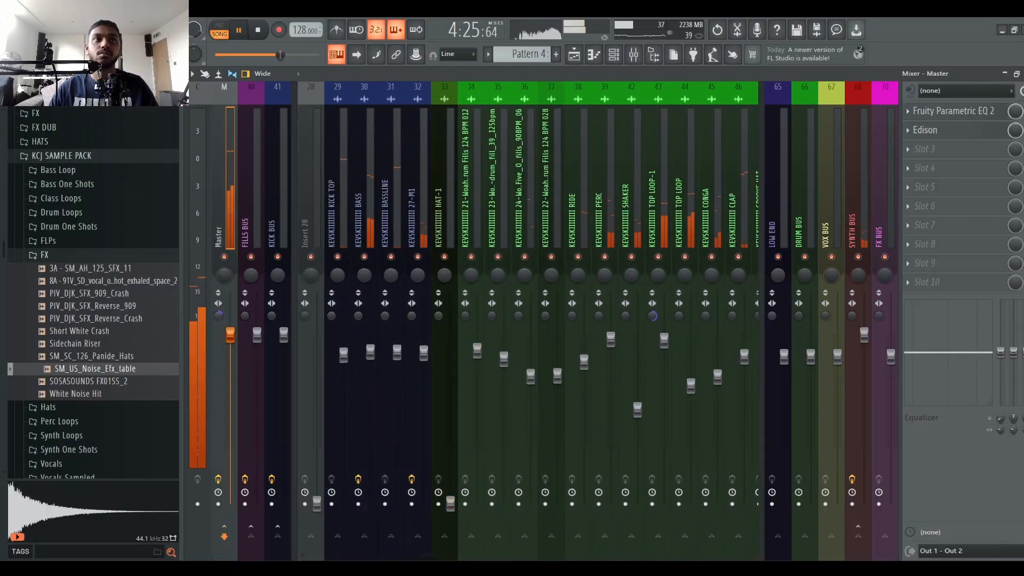
Restart playback from about bar 78 after Drop 1 and lower the KICK TOP fader to level with the RIDE fader
left_click(575, 54)
scroll(614, 104, "down", 2)
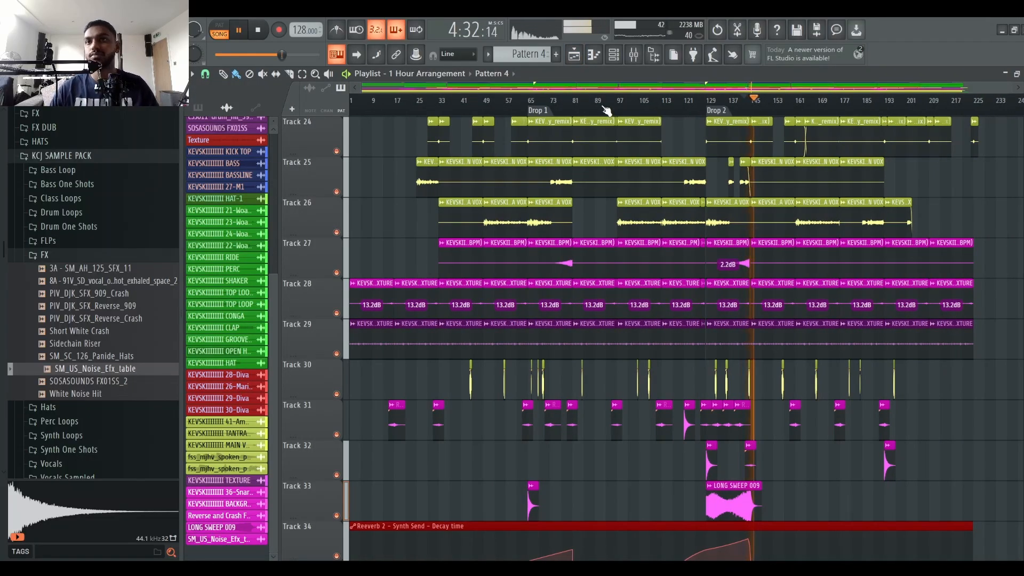
key("space")
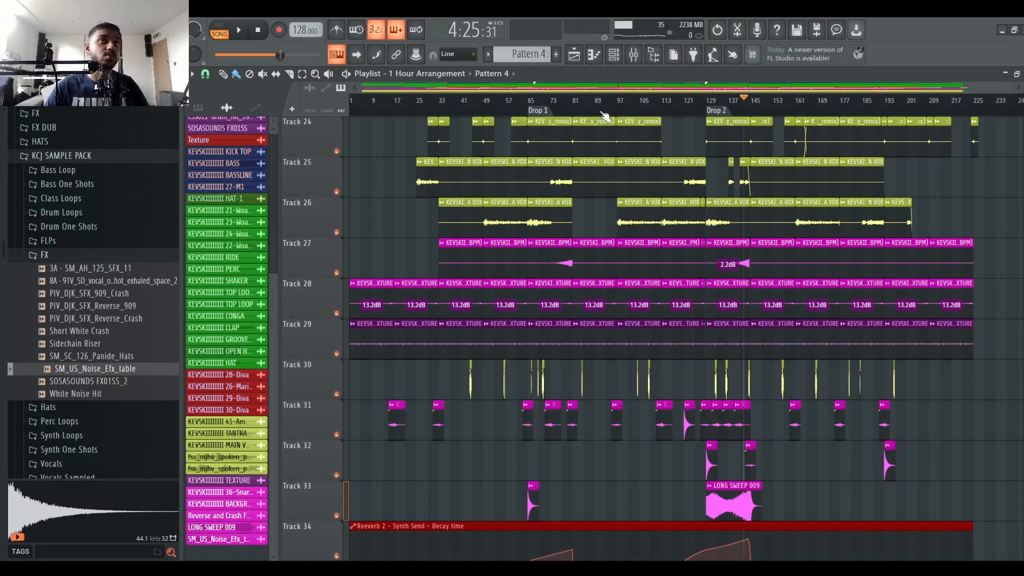
left_click(566, 107)
key("space")
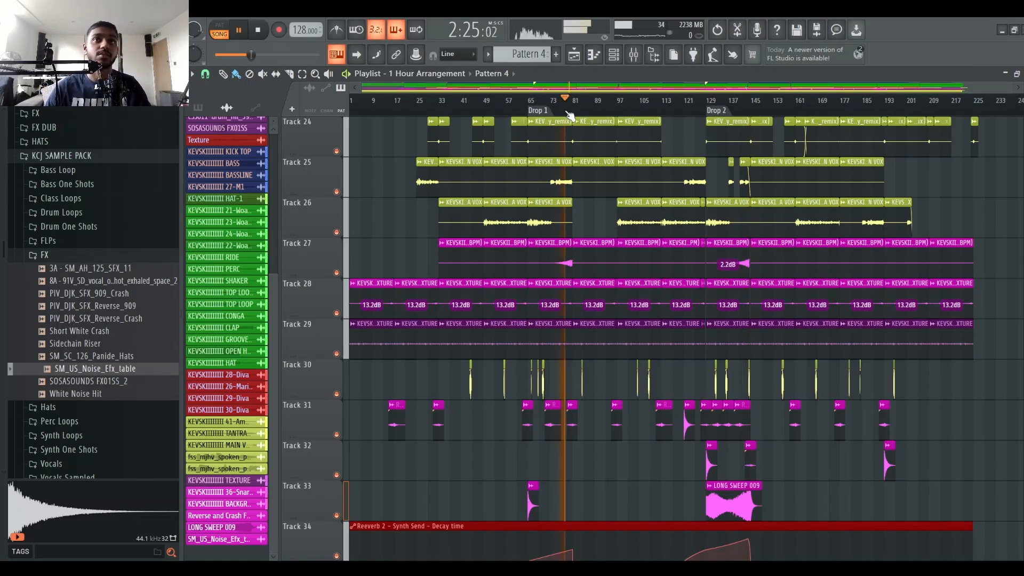
left_click(634, 54)
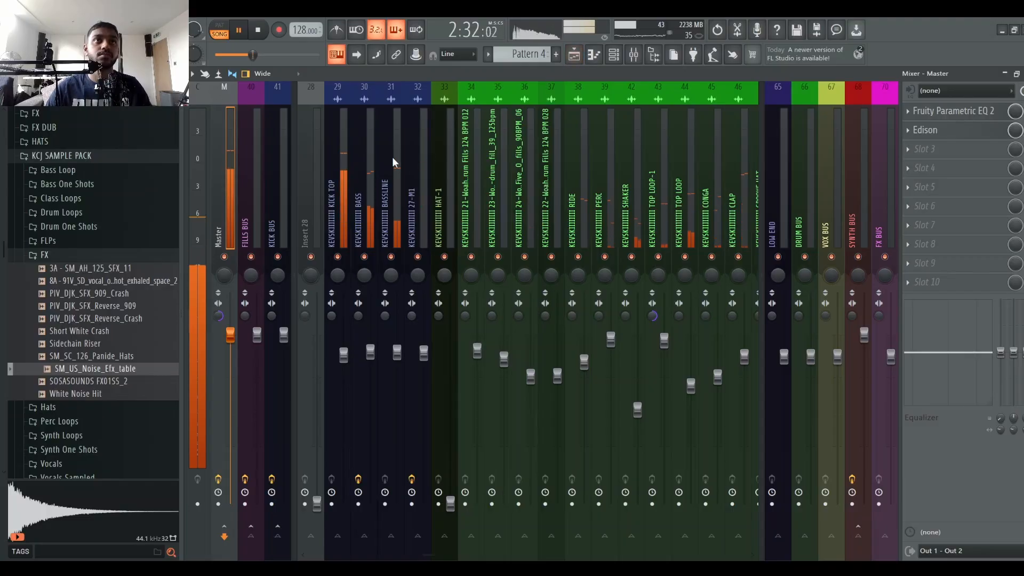
left_click(328, 165)
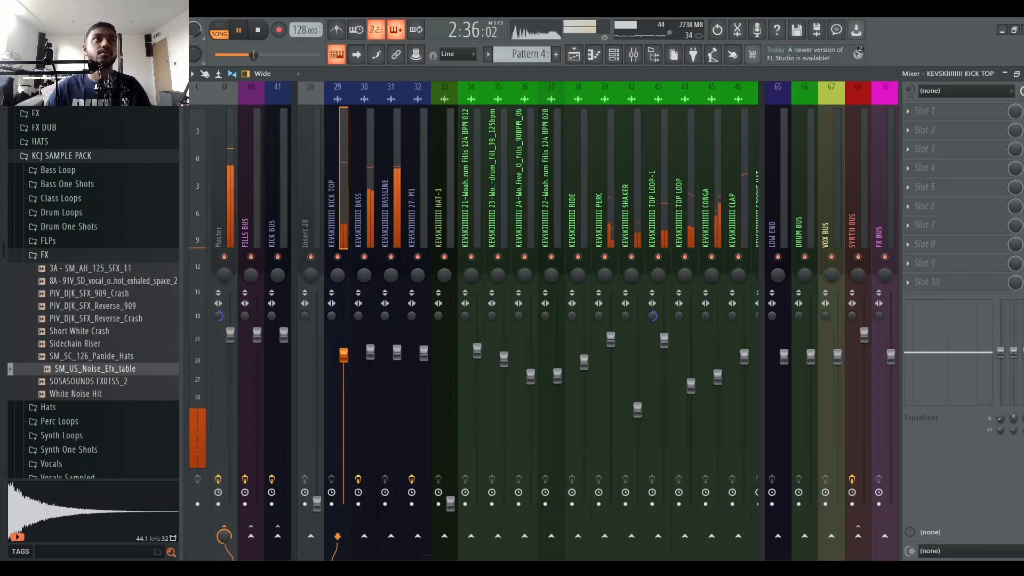
scroll(350, 368, "down", 5)
scroll(350, 368, "up", 1)
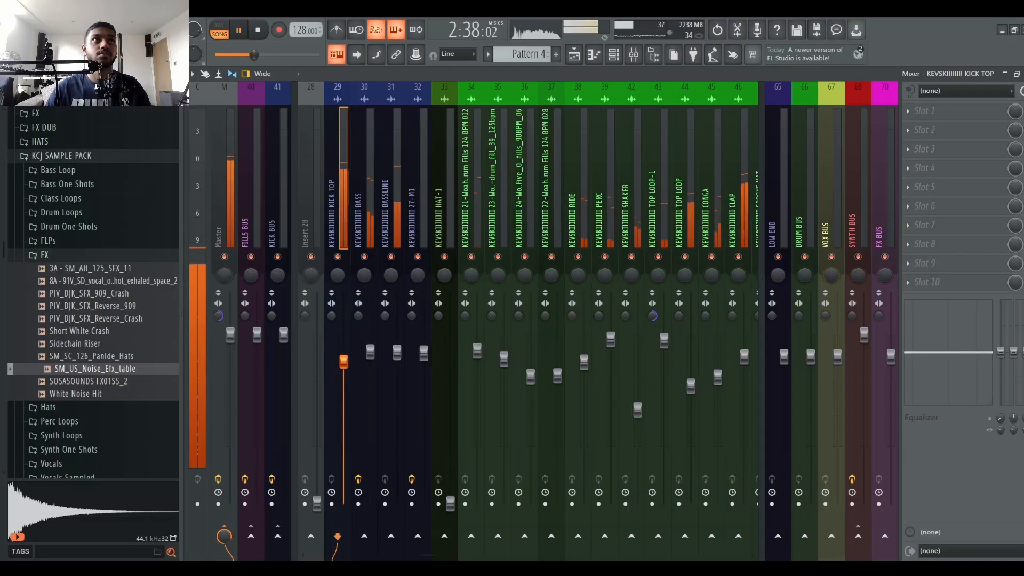
Return the Master's stereo separation from mono to its centre setting and stop playback in the playlist
left_click(223, 322)
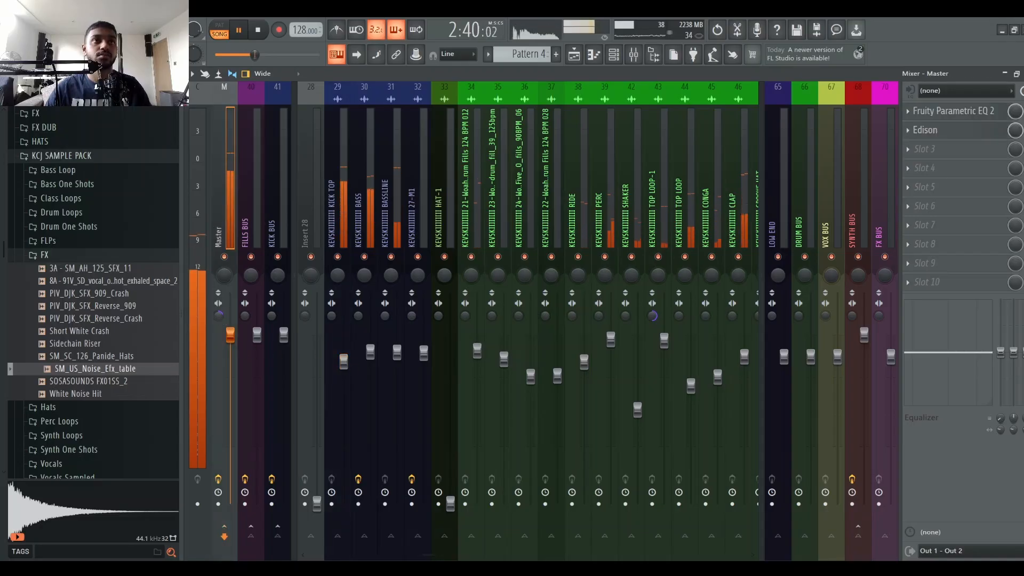
left_click(574, 54)
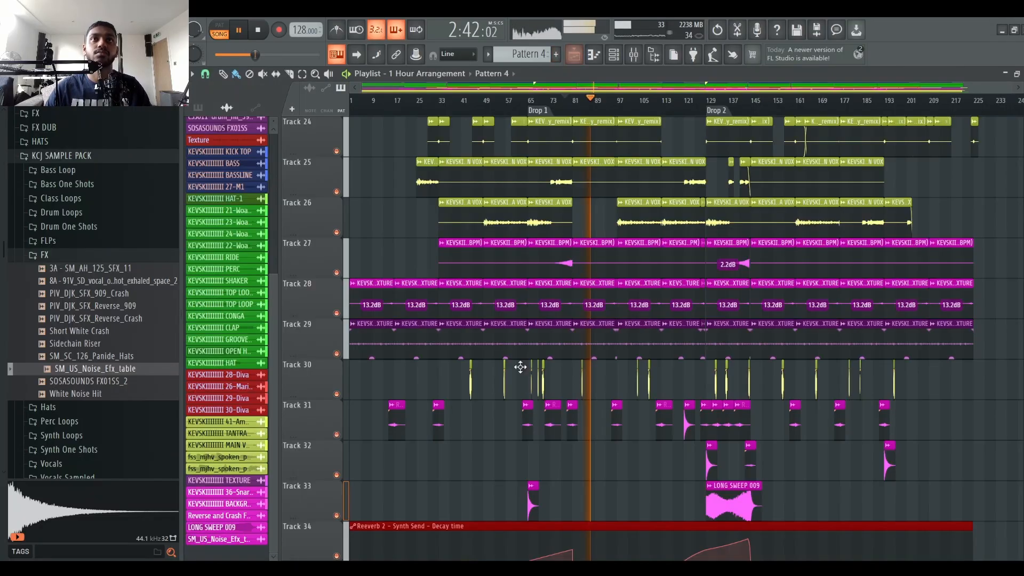
key("space")
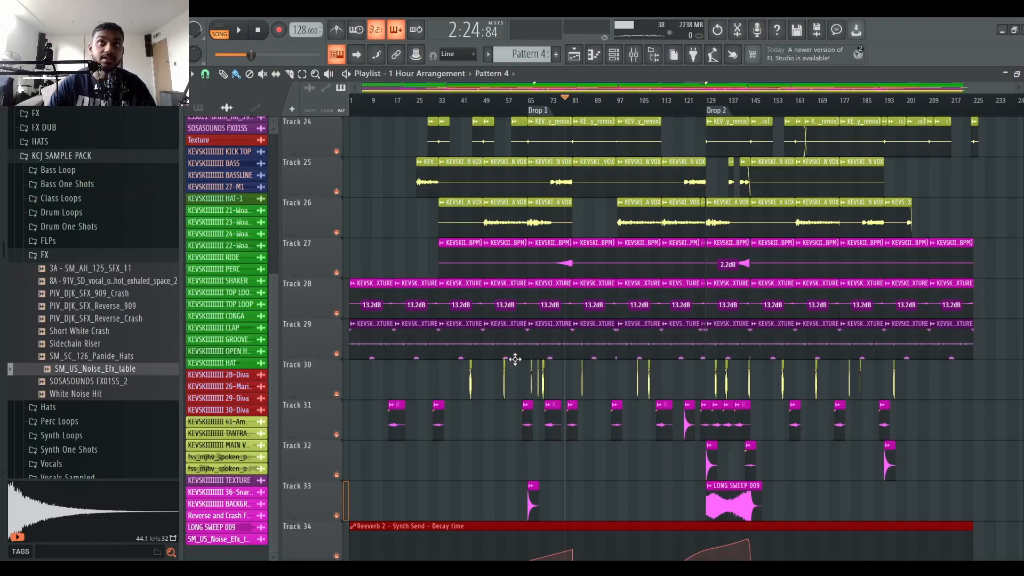
Replay from about bar 78 with the BASS track on insert 30 soloed, and stop playback
key("space")
left_click(633, 53)
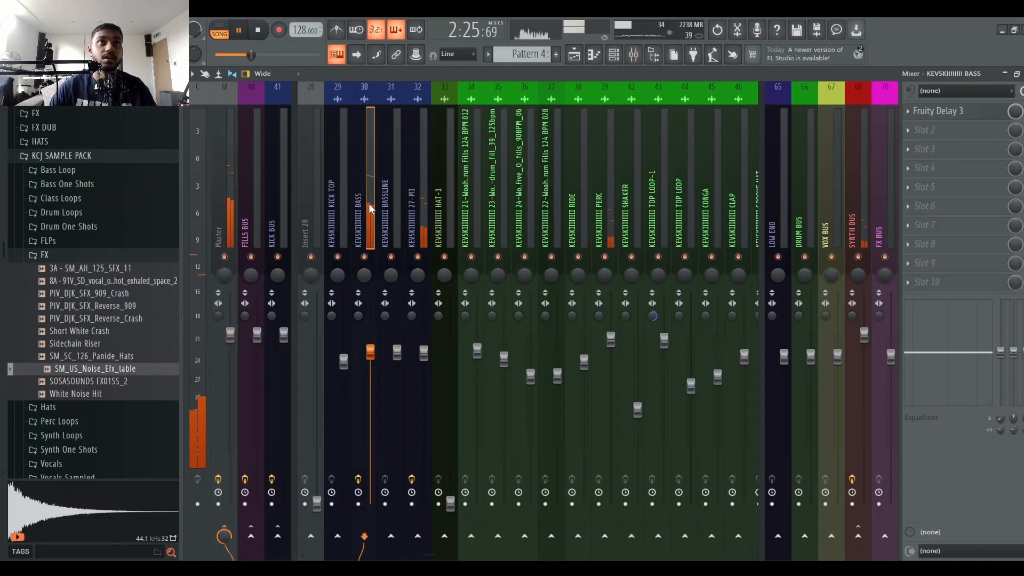
right_click(365, 257)
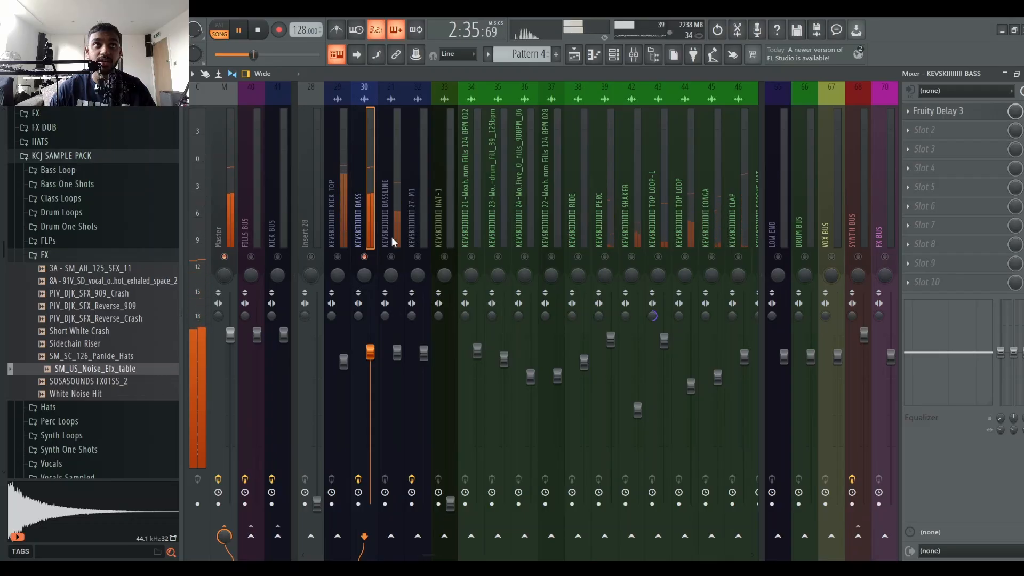
key("space")
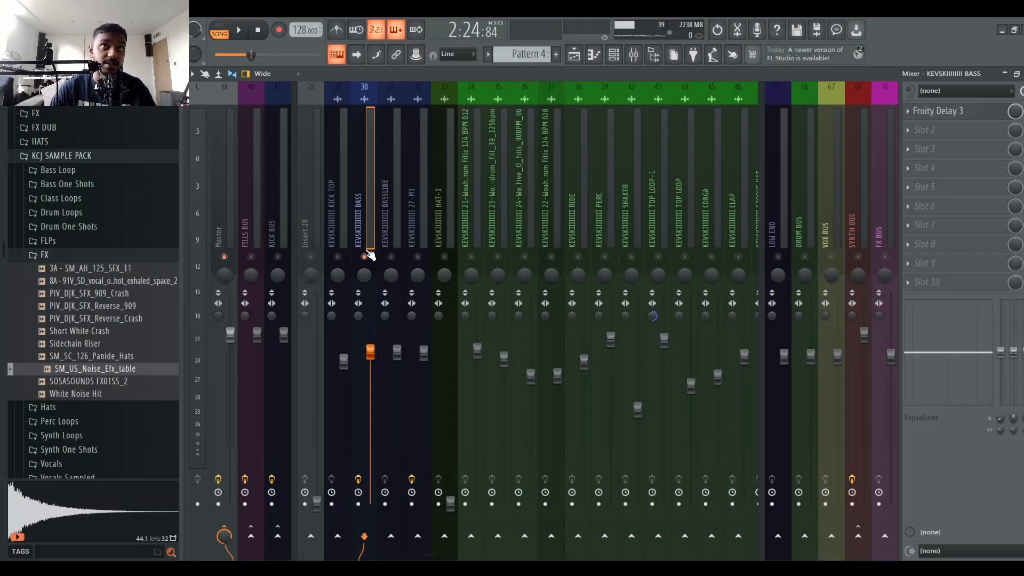
Replay from about bar 78 and examine the drum, synth, vocal and FX clips leading up to bar 81 in the playlist
key("space")
left_click(446, 201)
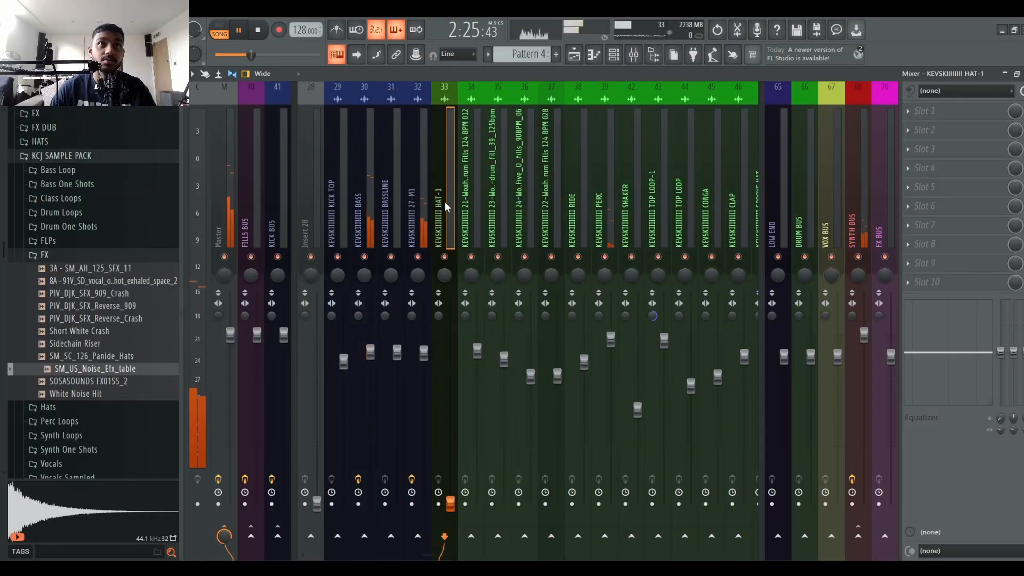
left_click(574, 55)
scroll(605, 171, "up", 6)
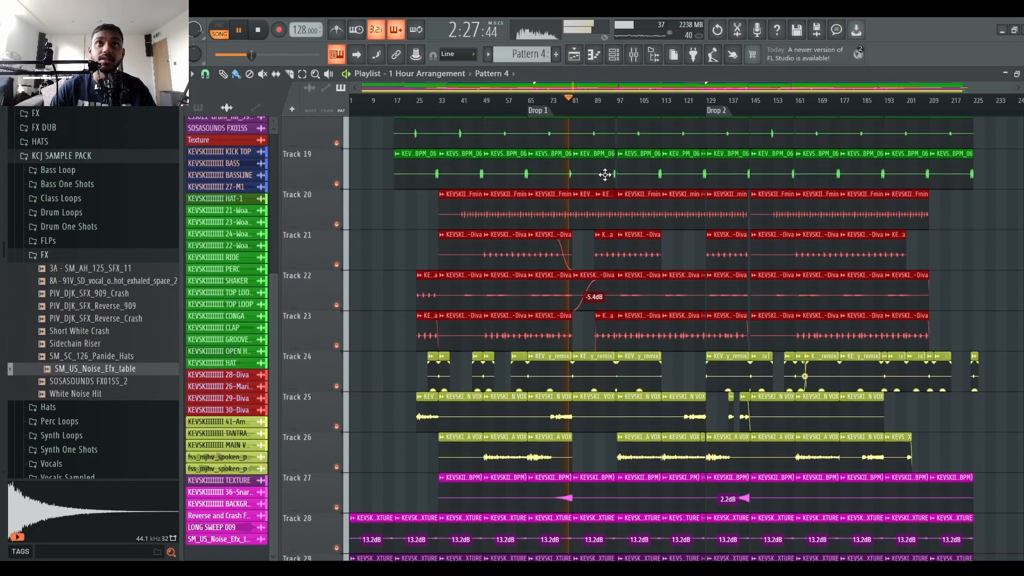
scroll(622, 233, "down", 5)
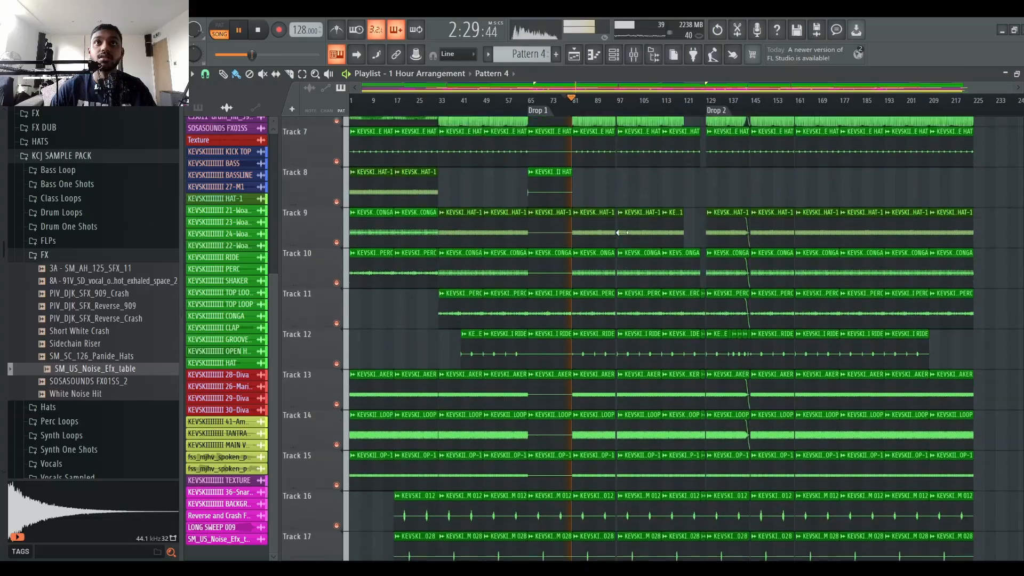
scroll(614, 310, "up", 10)
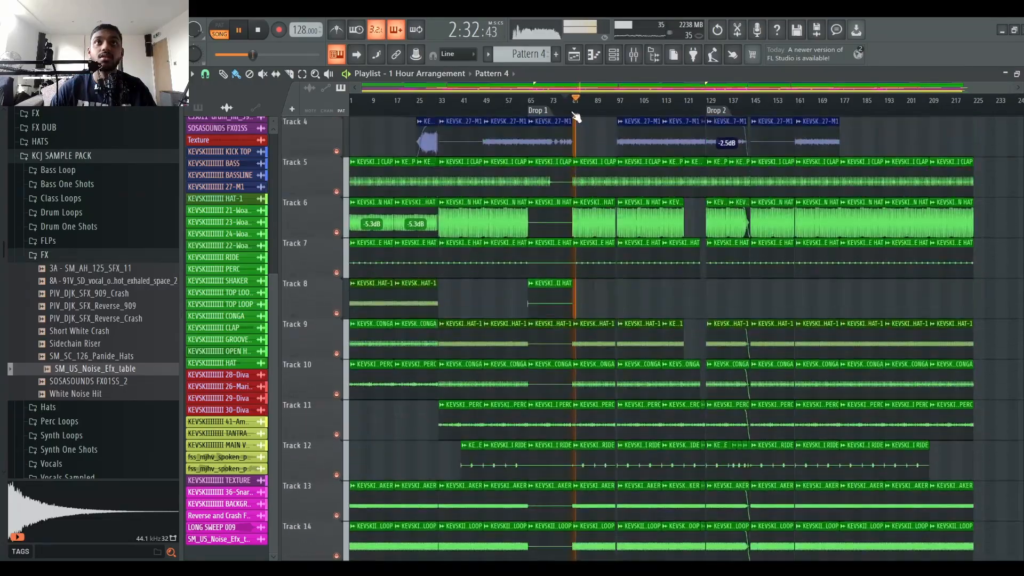
left_click(569, 115)
scroll(568, 114, "up", 5)
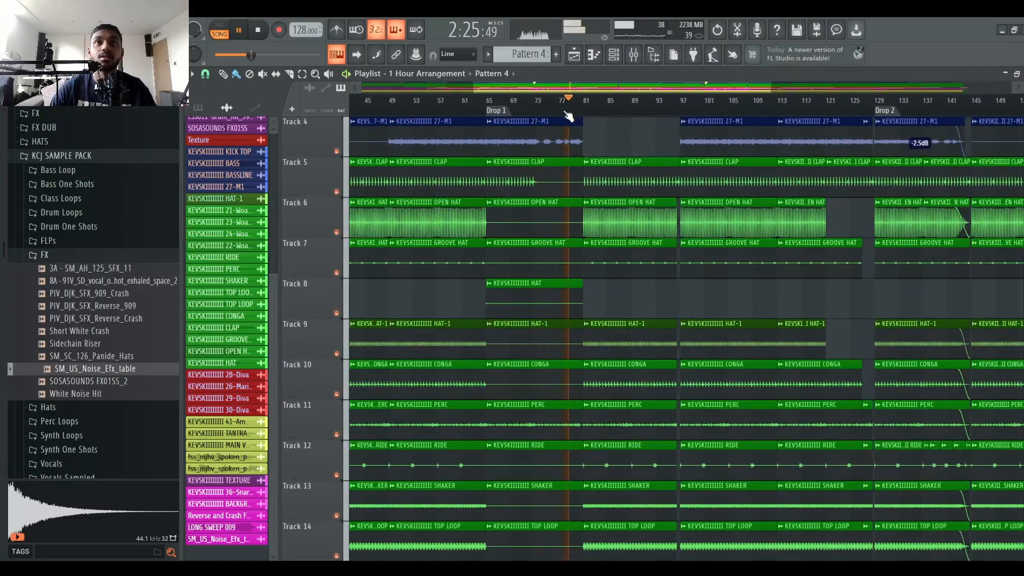
scroll(605, 287, "down", 10)
scroll(606, 287, "down", 1)
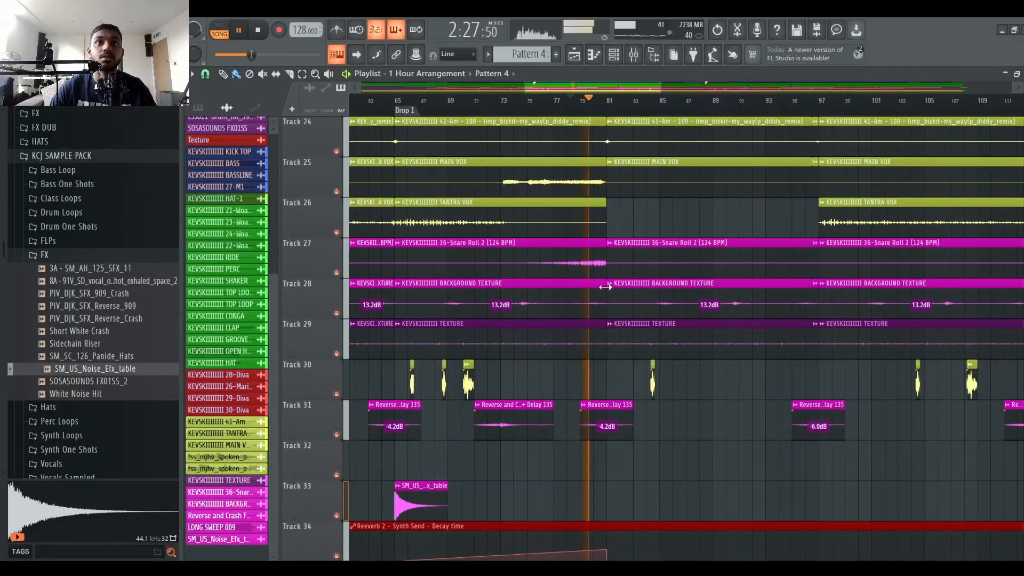
Switch the Master to mono and bring the 36-Snare Roll 2 fader from zero to about level with the Reverse and Crash FX fader
left_click(633, 54)
scroll(793, 144, "down", 6)
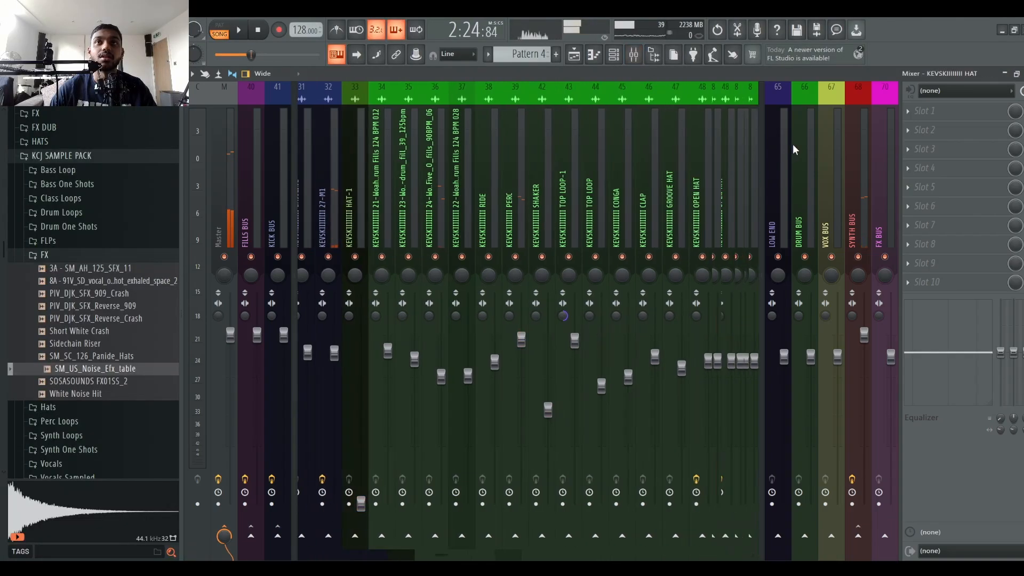
left_click(587, 198)
left_click(536, 198)
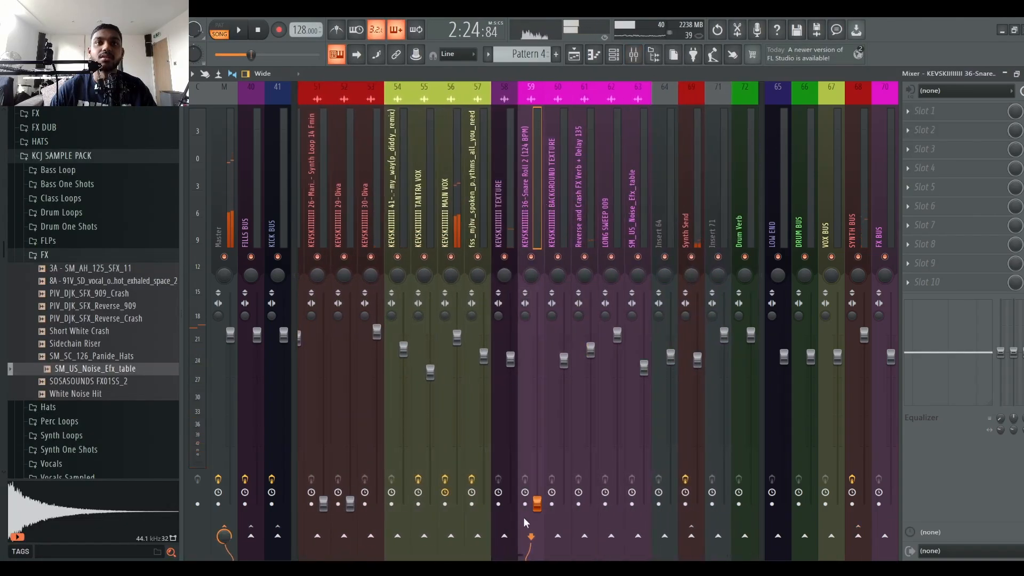
left_click_drag(537, 503, 538, 339)
left_click(218, 320)
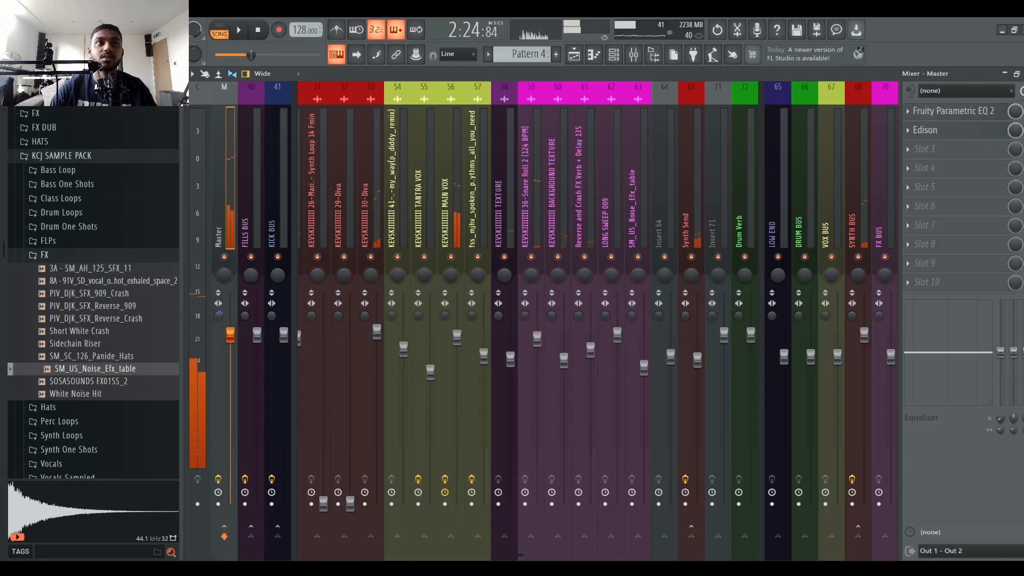
left_click(538, 337)
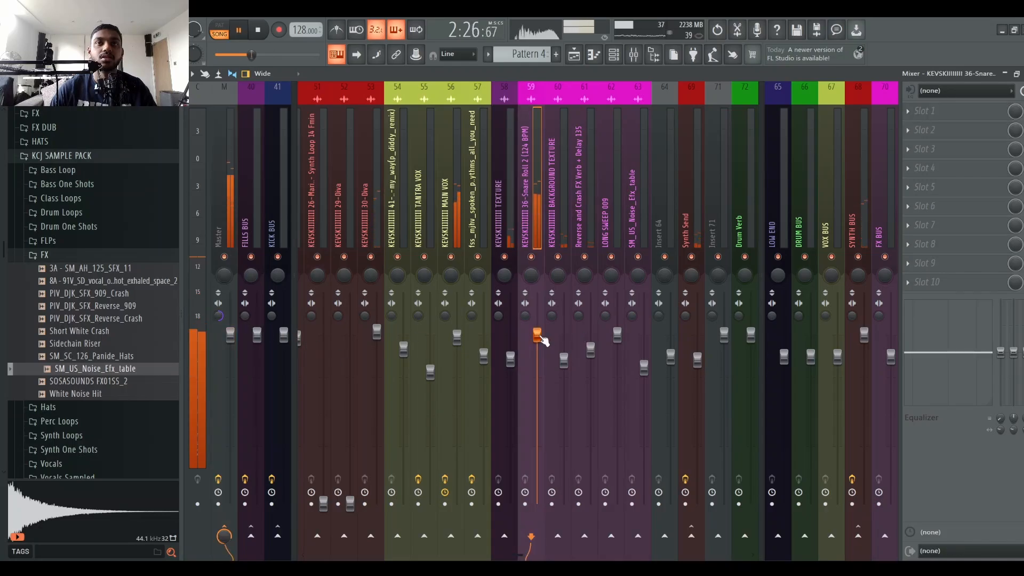
left_click_drag(544, 339, 540, 353)
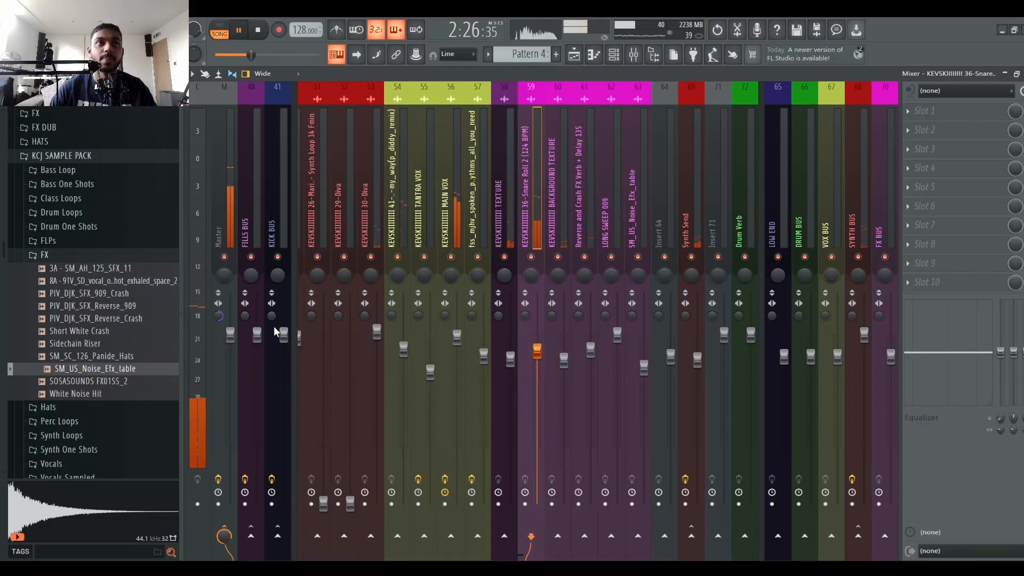
Raise the HAT-1 fader on insert 33 from zero to level with the BASSLINE fader during playback
scroll(284, 194, "up", 8)
scroll(284, 194, "up", 10)
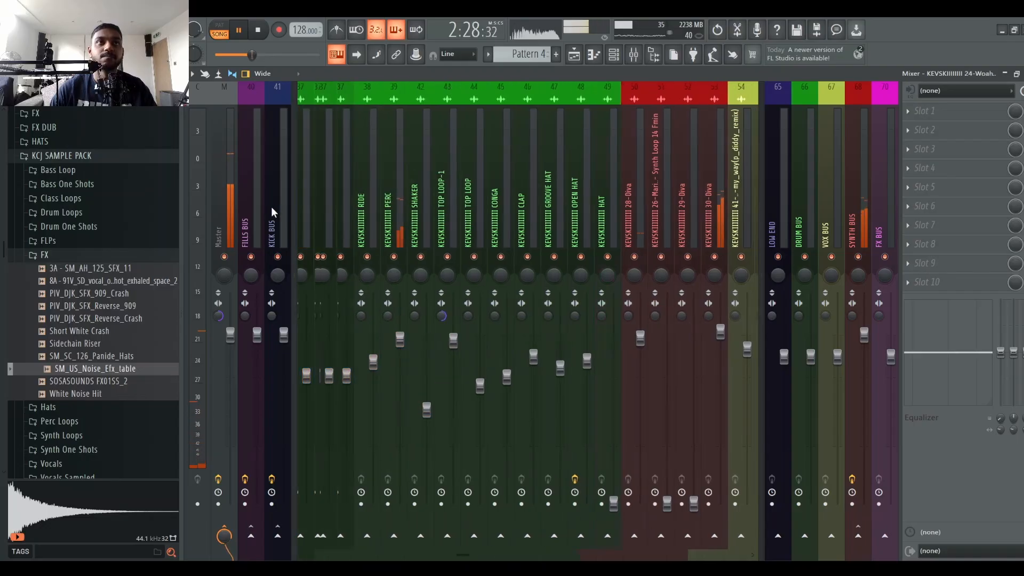
left_click(447, 193)
left_click(364, 225)
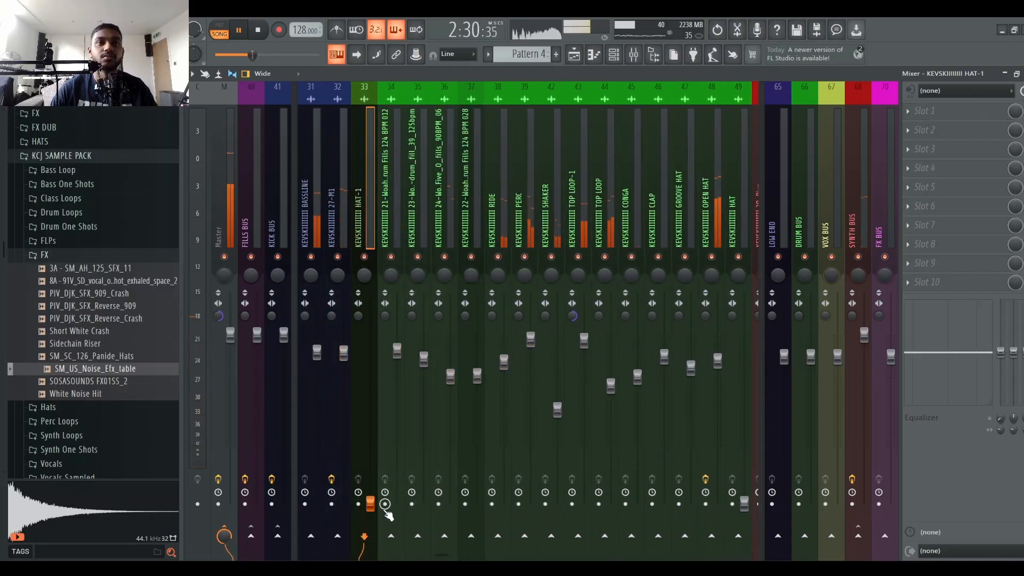
left_click_drag(370, 504, 370, 351)
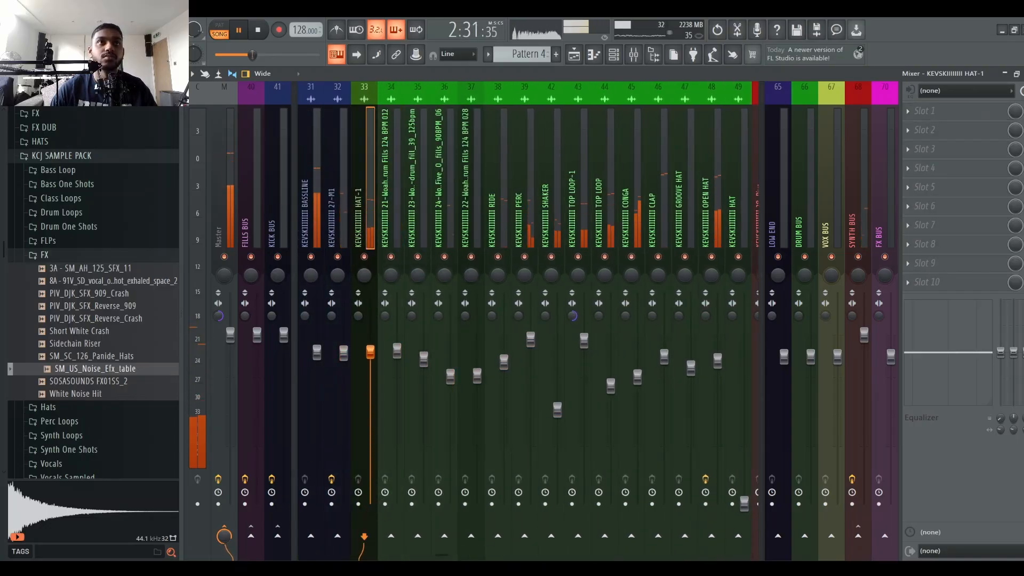
Lower the HAT-1 fader to about level with the GROOVE HAT fader, soloing the track to check it alone and in context
right_click(364, 256)
right_click(365, 257)
left_click_drag(370, 351, 370, 366)
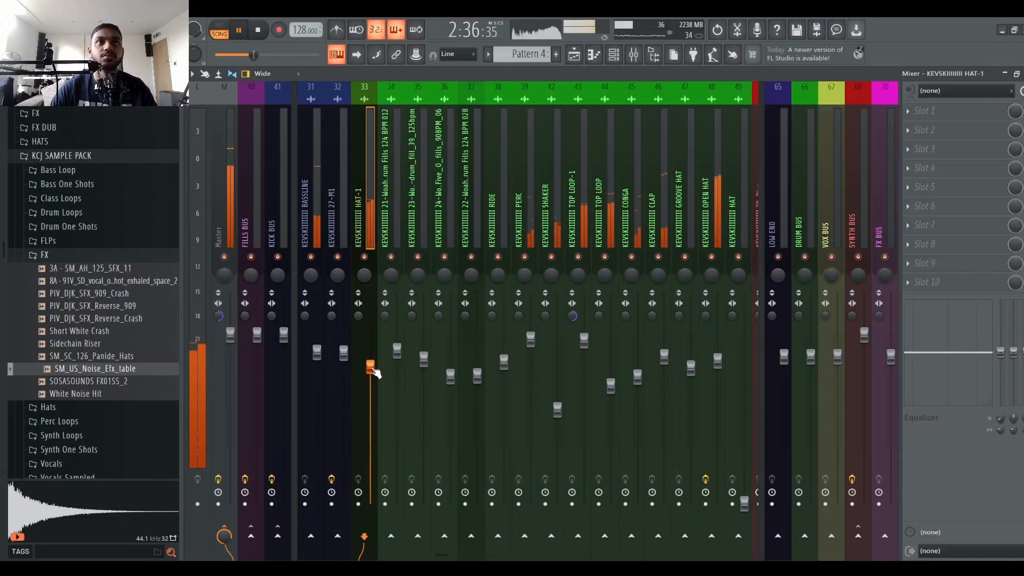
right_click(365, 256)
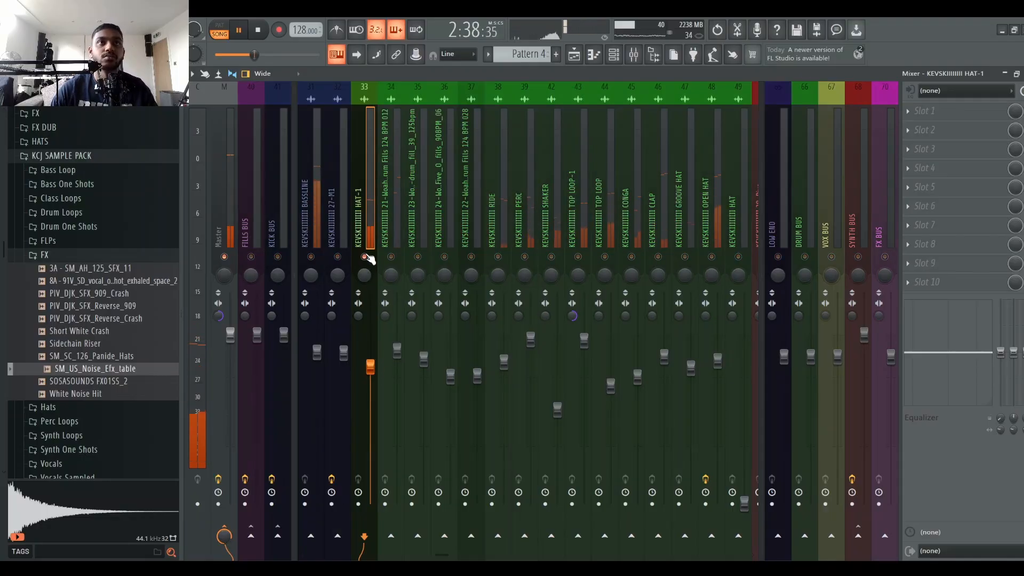
right_click(365, 257)
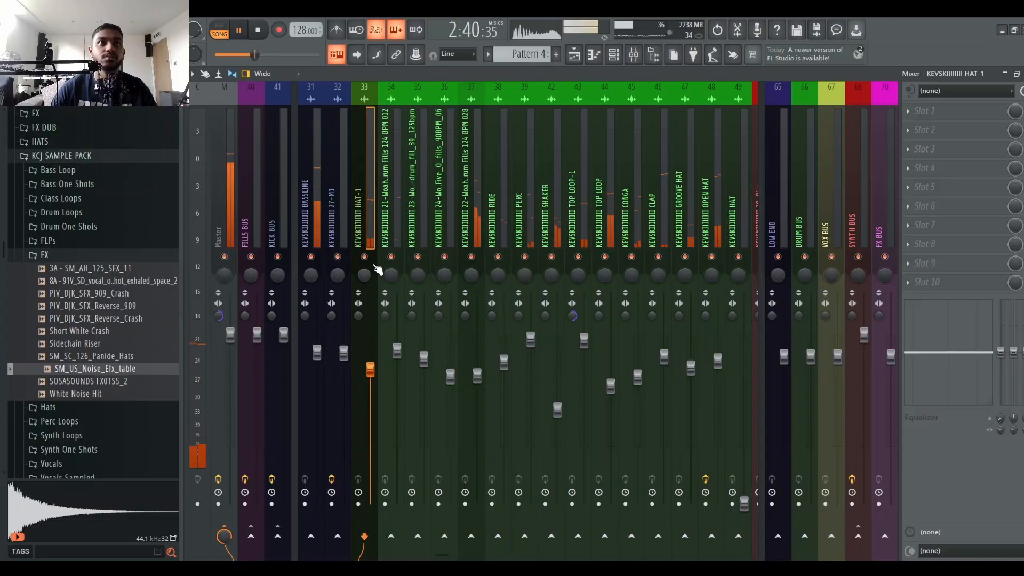
Mute and unmute HAT-1 to compare the mix, and return the Master's stereo separation from mono to its centre setting
left_click(365, 257)
left_click(365, 257)
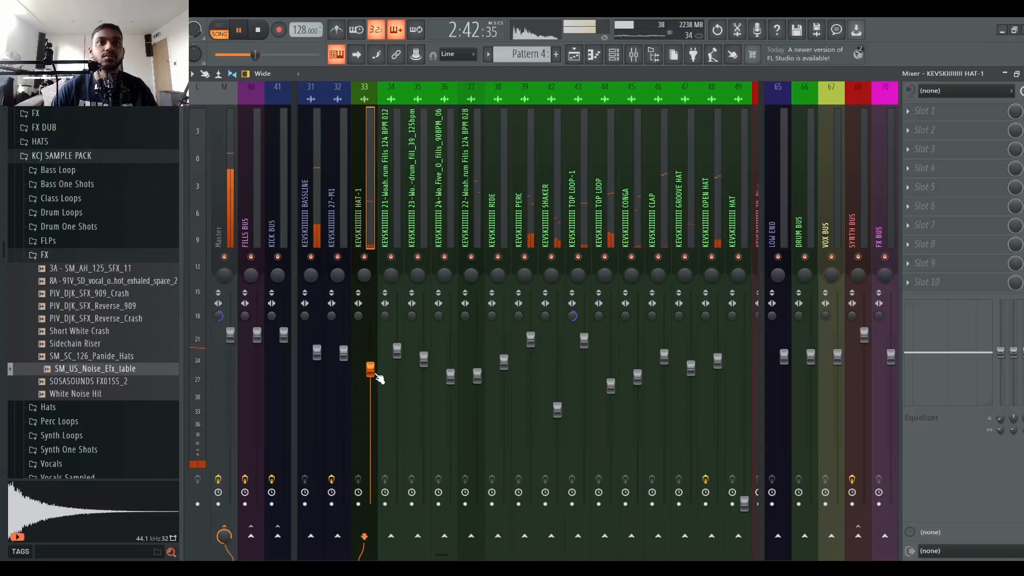
left_click(230, 335)
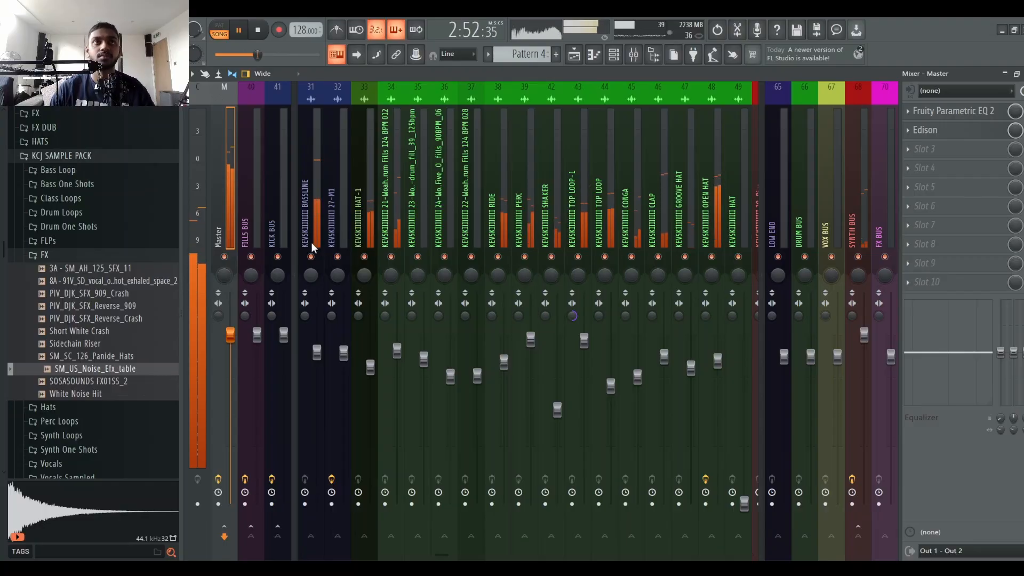
Stop playback and route the KICK TOP, BASS, BASSLINE and 27-M1 tracks on inserts 29–32 only to the LOW END bus
left_click(341, 208)
key("space")
scroll(341, 208, "up", 5)
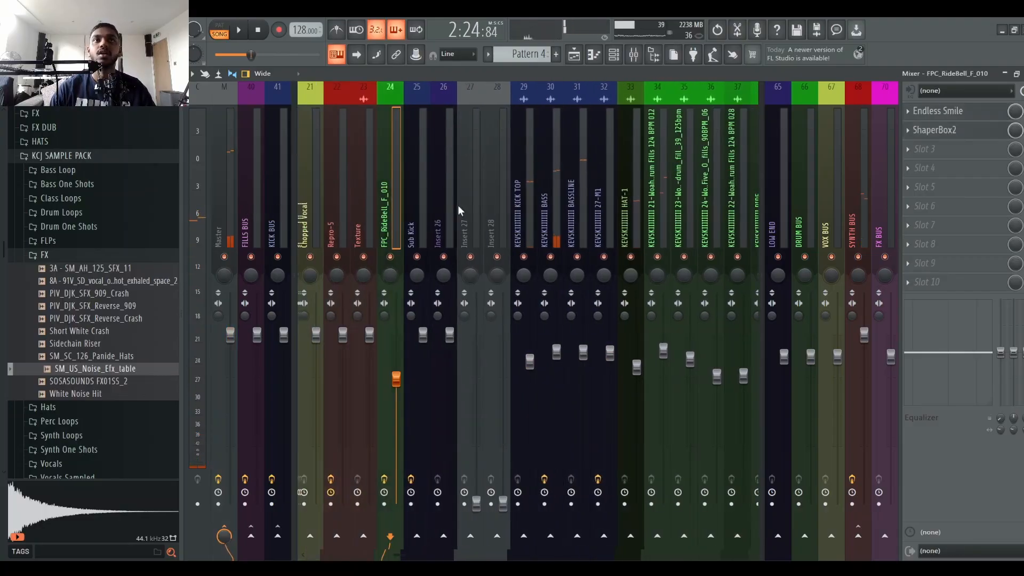
left_click(533, 199)
left_click(561, 200, "ctrl")
left_click(583, 199, "ctrl")
left_click(600, 200, "ctrl")
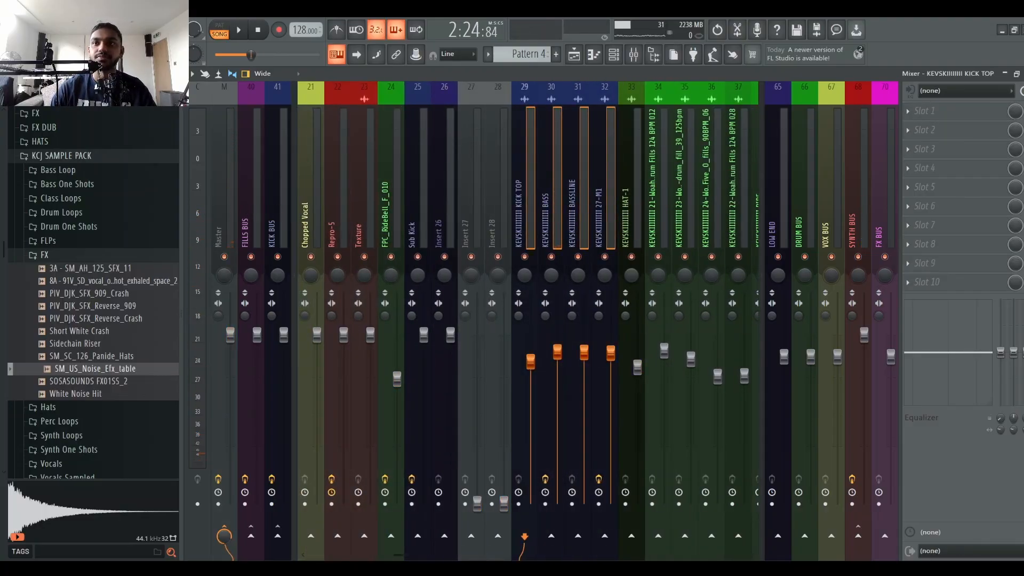
right_click(778, 539)
left_click(793, 522)
left_click(609, 200)
scroll(613, 200, "up", 1)
scroll(632, 193, "down", 6)
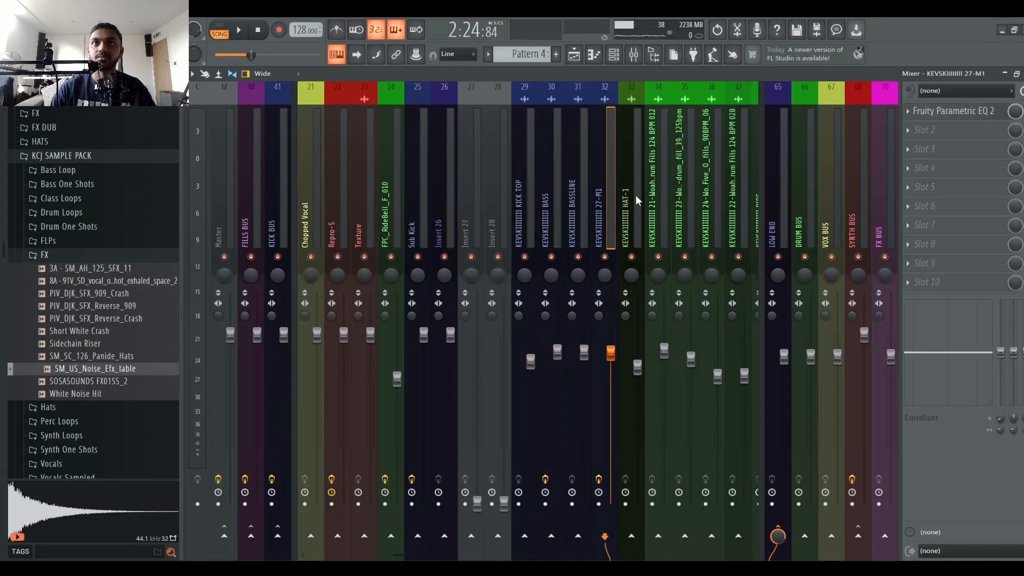
Route the drum tracks on inserts 33–49 to the DRUM BUS and the synth tracks on inserts 50–53 to the SYNTH BUS
left_click(359, 189)
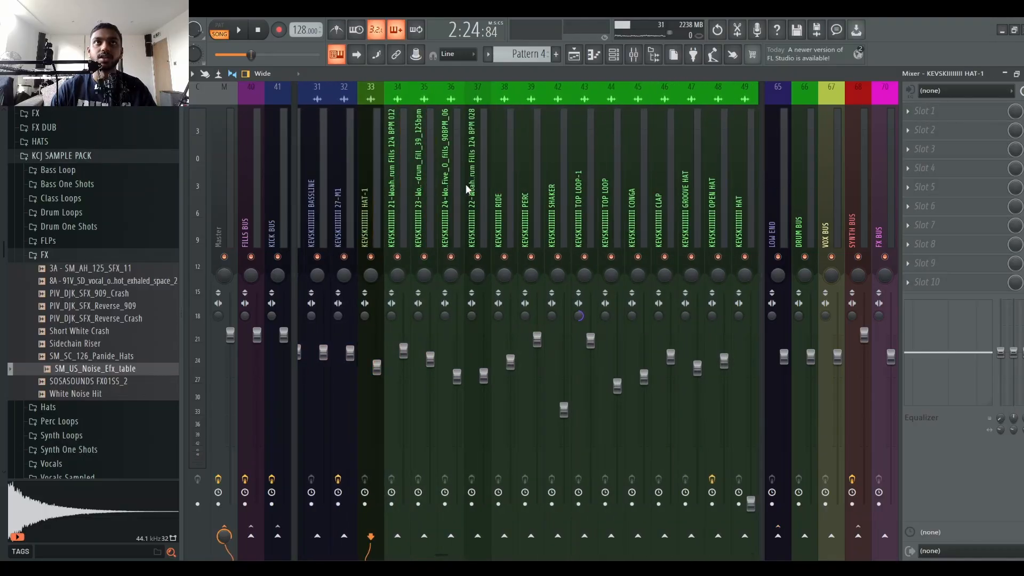
left_click_drag(378, 193, 754, 207)
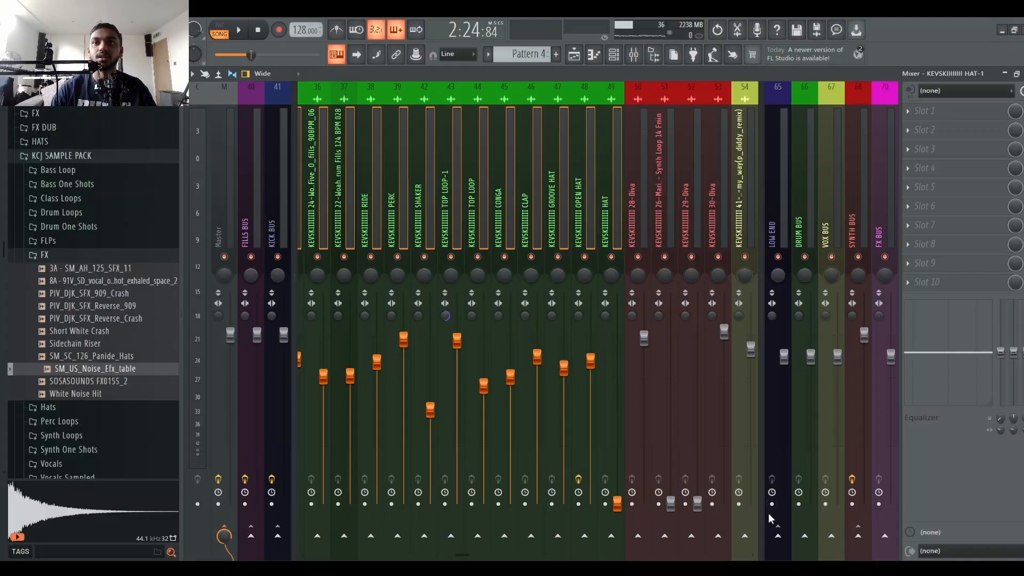
left_click_drag(359, 117, 466, 191)
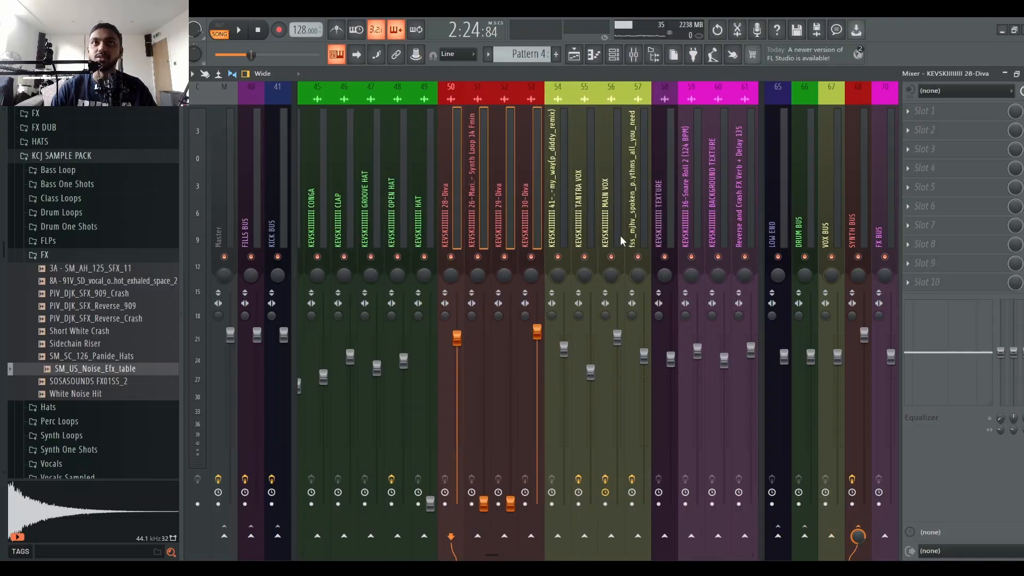
Raise the Synth Loop fader on insert 51 from zero to about level with the TEXTURE fader during playback
left_click_drag(623, 241, 477, 244)
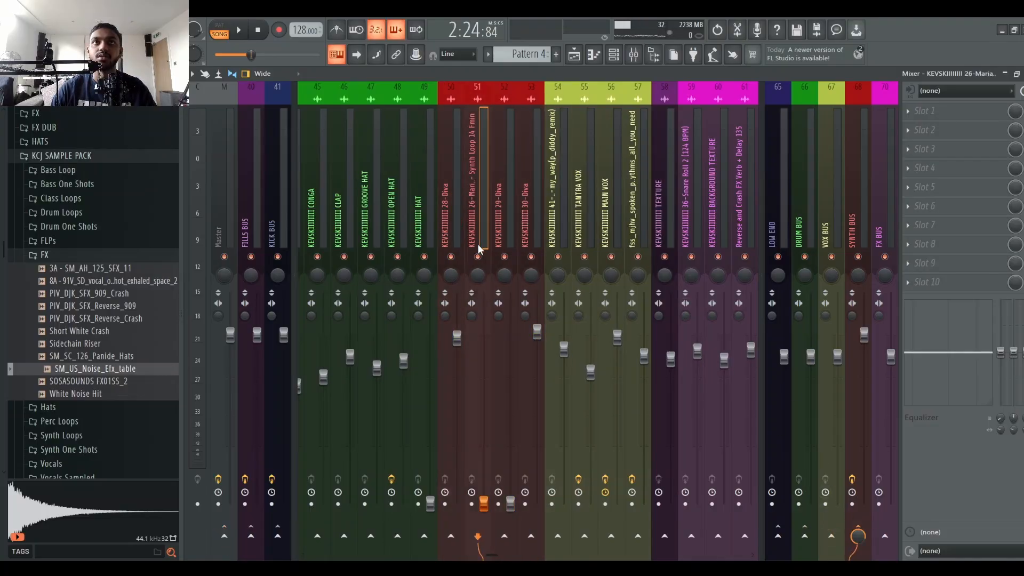
key("space")
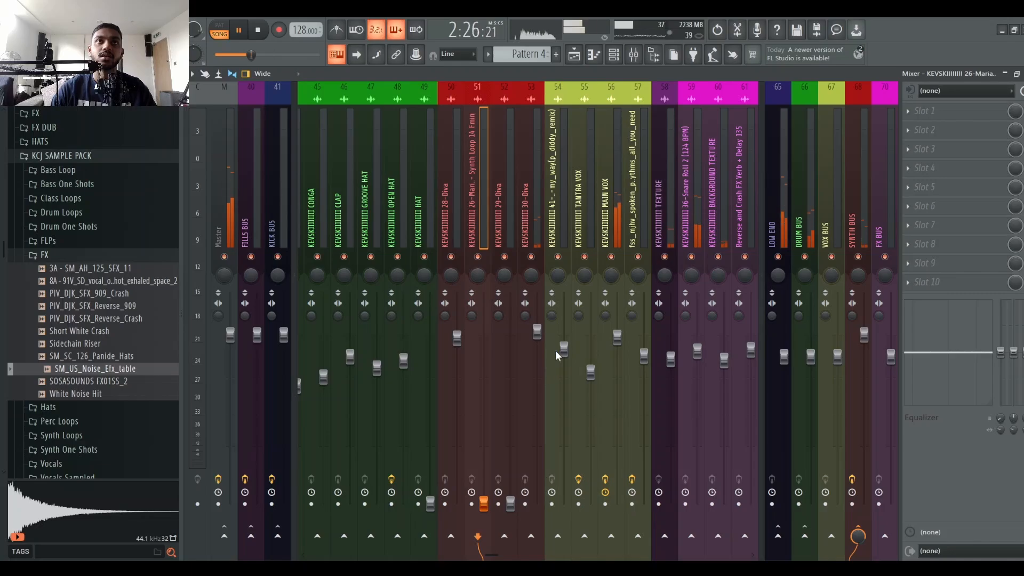
left_click(574, 54)
left_click(574, 54)
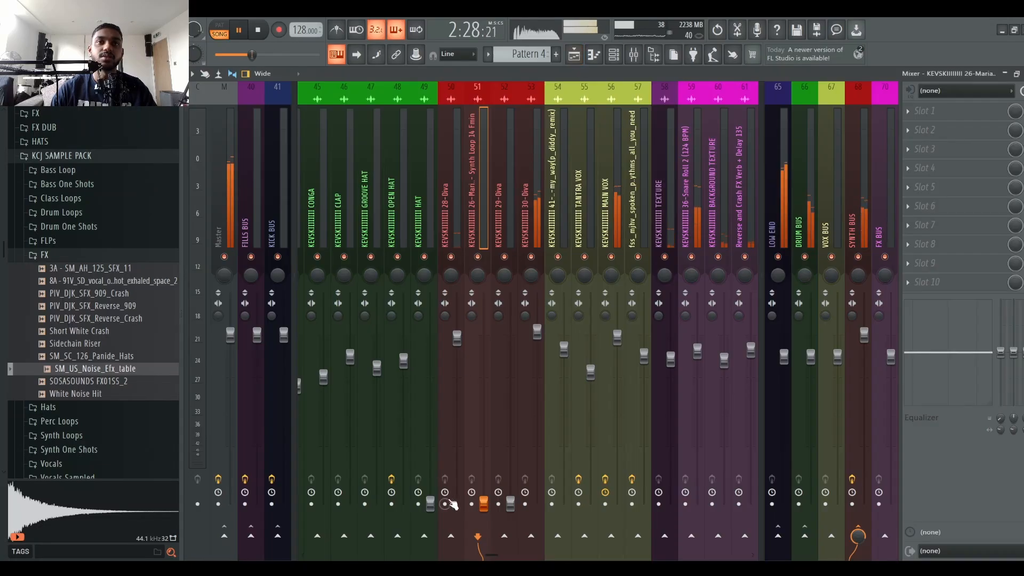
left_click_drag(485, 503, 483, 440)
mouse_move(486, 392)
left_mouse_down()
mouse_move(484, 358)
mouse_move(486, 368)
left_mouse_up()
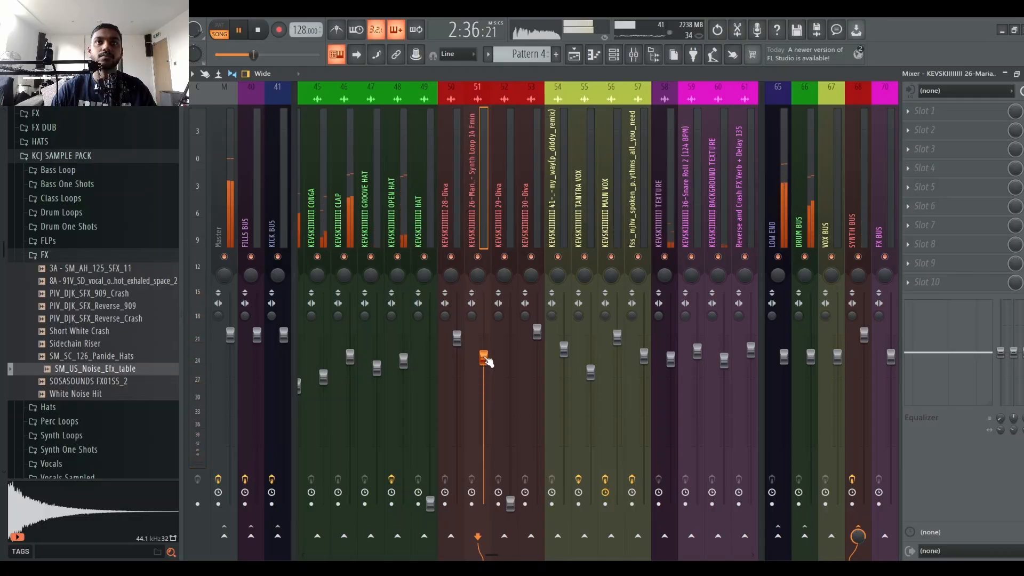
Bring the 29-Diva fader on insert 52 up from zero to level with the Synth Loop fader, soloing it to check
left_click_drag(510, 503, 510, 477)
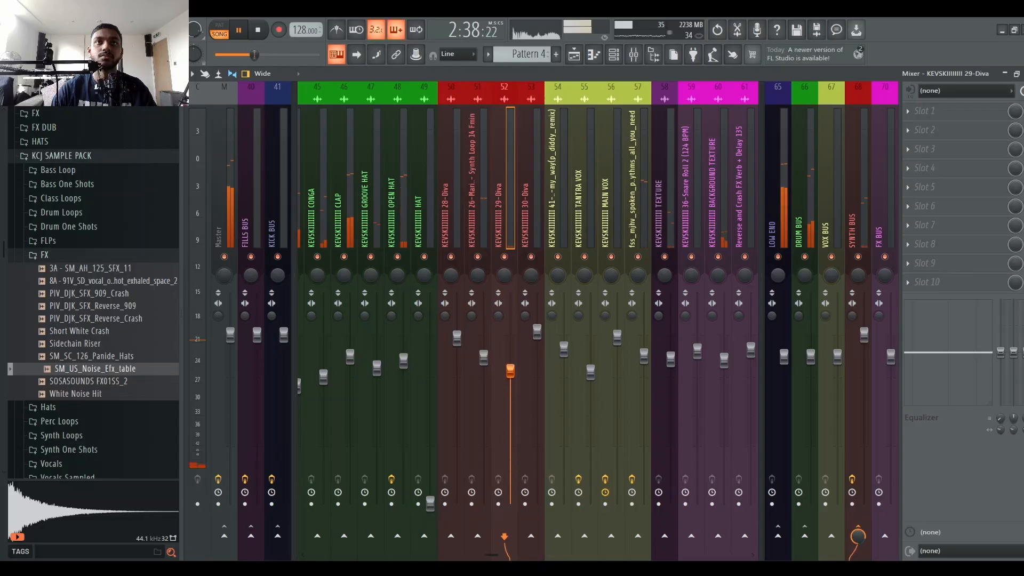
left_click(504, 257, "ctrl")
left_click(504, 257, "ctrl")
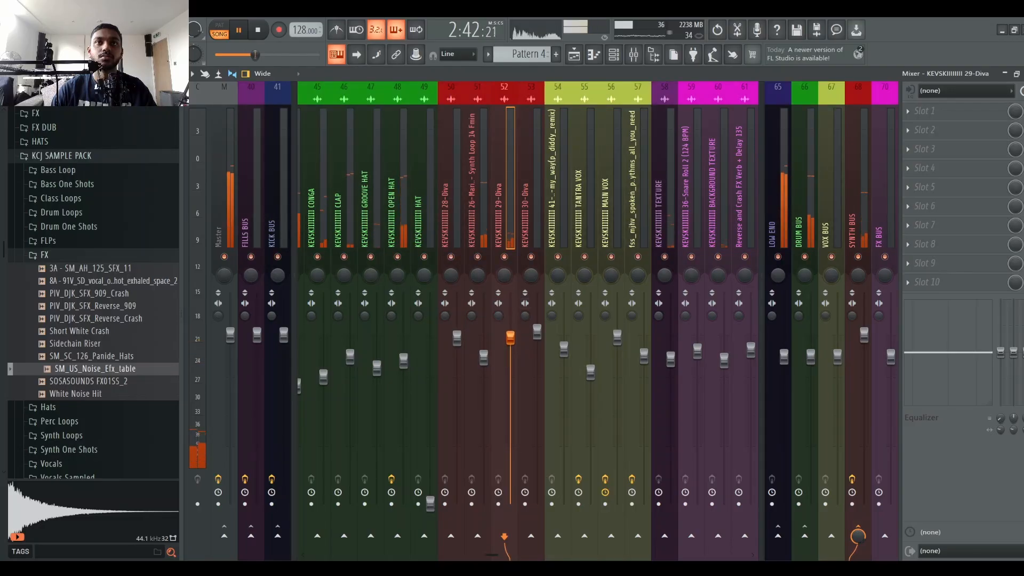
left_click_drag(514, 342, 516, 363)
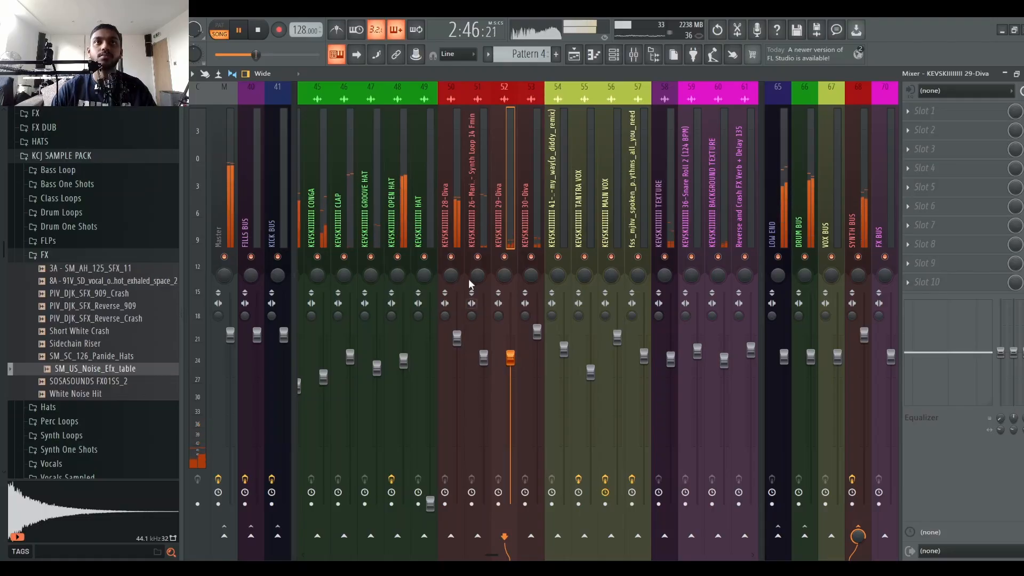
left_click(486, 216)
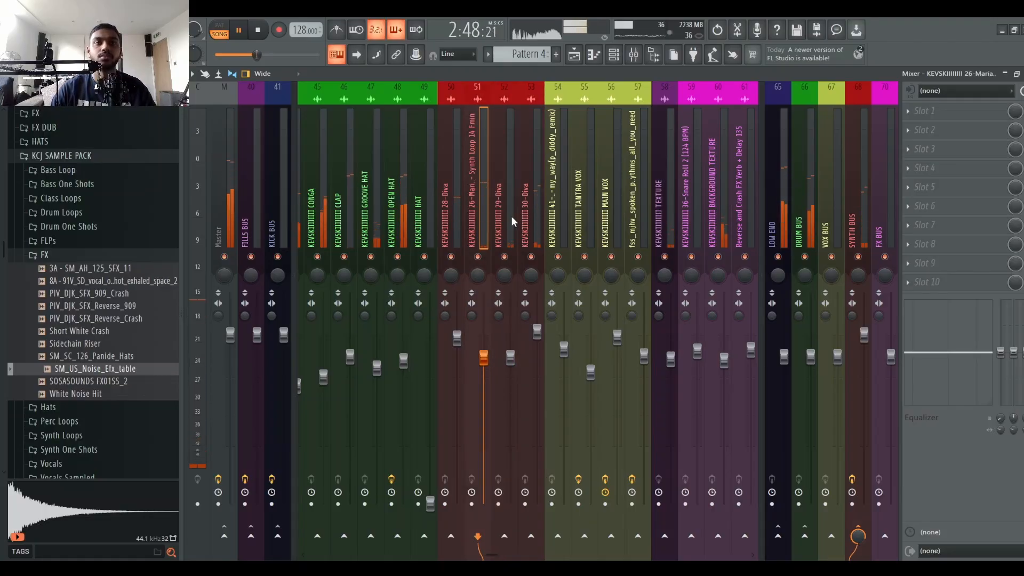
left_click(511, 216, "ctrl")
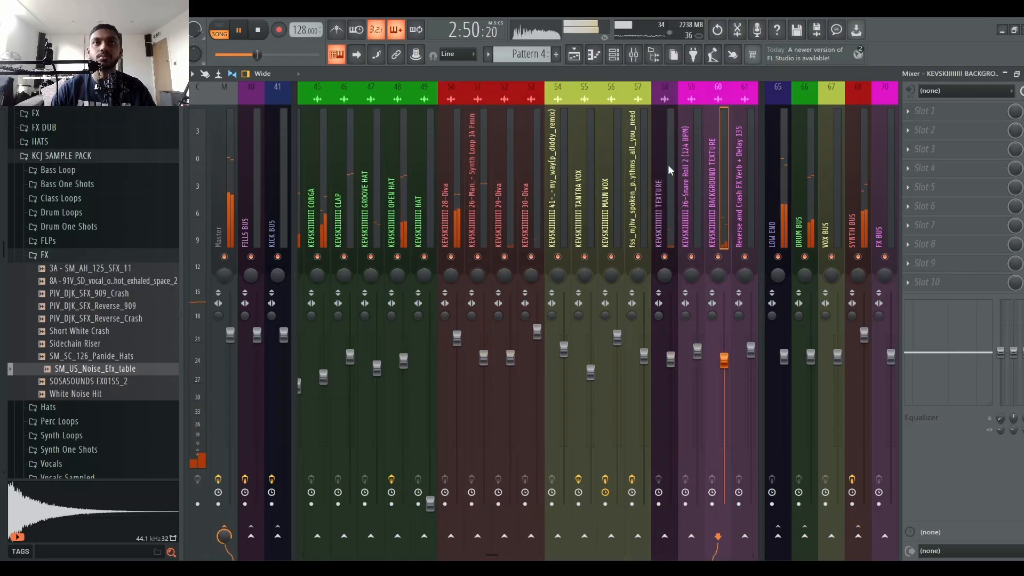
Route the four vocal tracks on inserts 54–57 to the VOX BUS
left_click(563, 177)
left_click(585, 184, "ctrl")
left_click(618, 188, "ctrl")
left_click(642, 216, "ctrl")
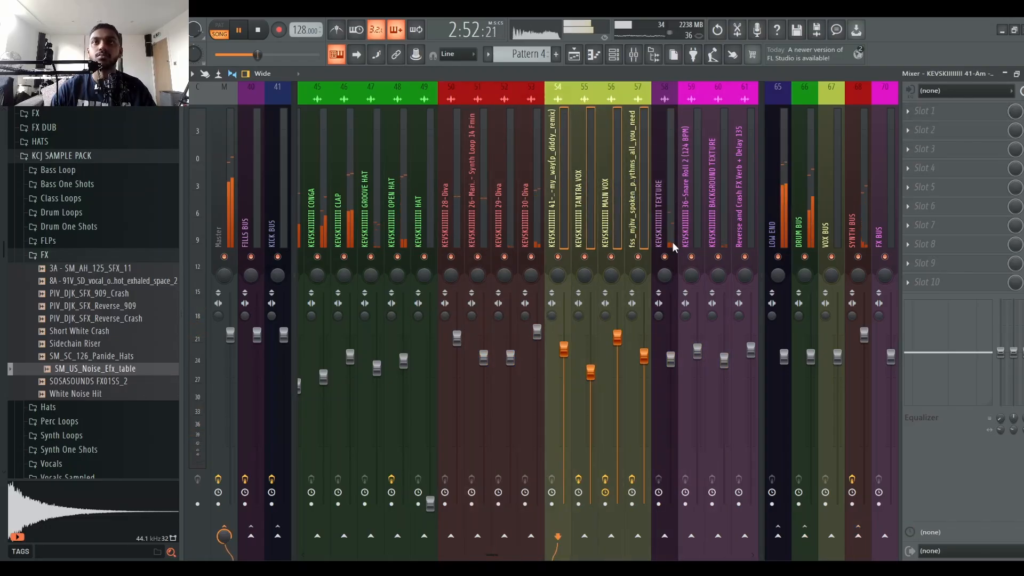
left_click(847, 532)
Route the TEXTURE, Snare Roll, BACKGROUND TEXTURE, Reverse and Crash, LONG SWEEP and Noise Efx tracks on inserts 58–63 to the FX BUS
scroll(678, 174, "down", 10)
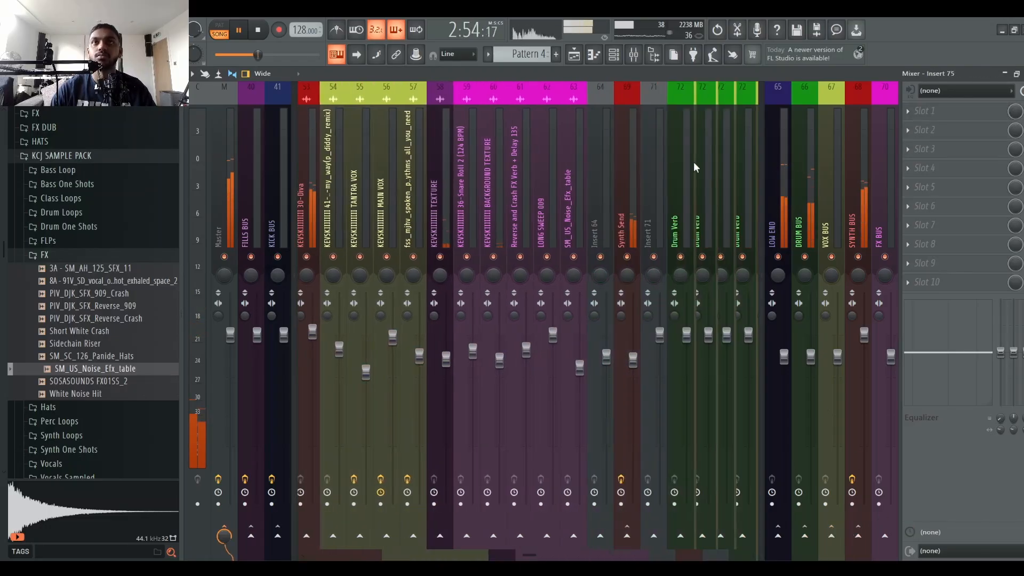
scroll(443, 169, "up", 5)
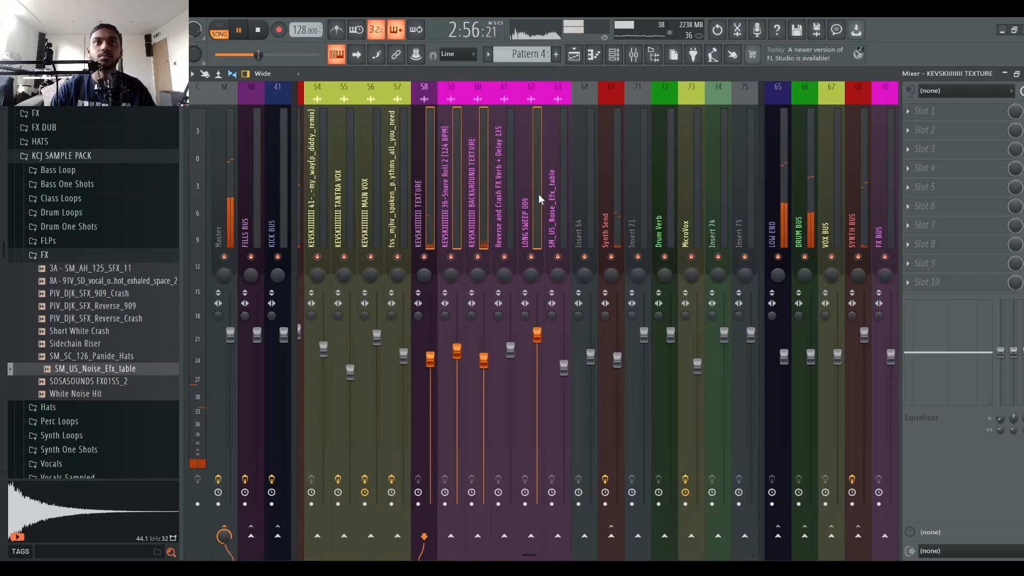
left_click(552, 198, "ctrl")
left_click(523, 206, "ctrl")
left_click(508, 207, "ctrl")
left_click(528, 205, "ctrl")
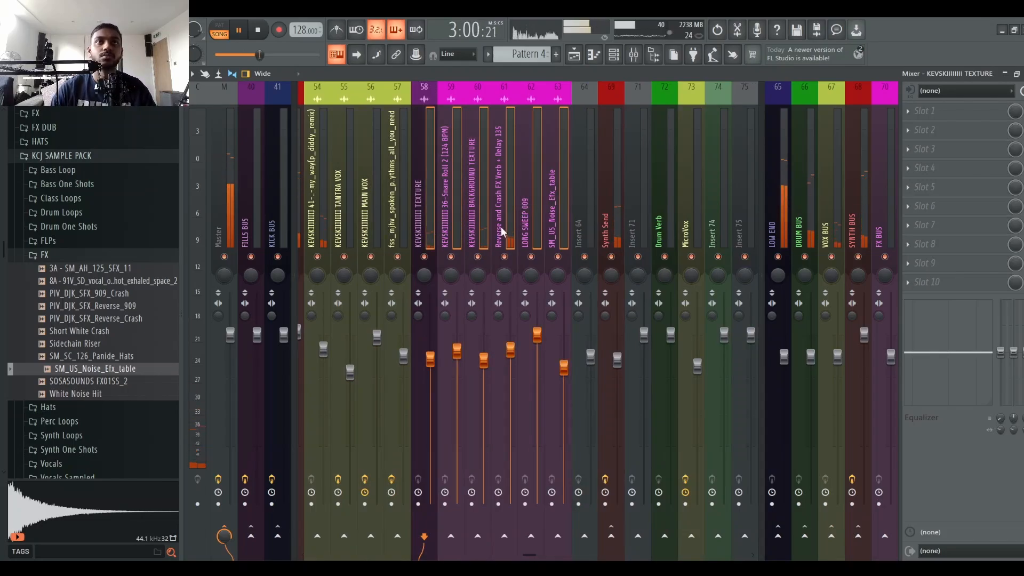
left_click(466, 233)
left_click_drag(425, 226, 560, 230)
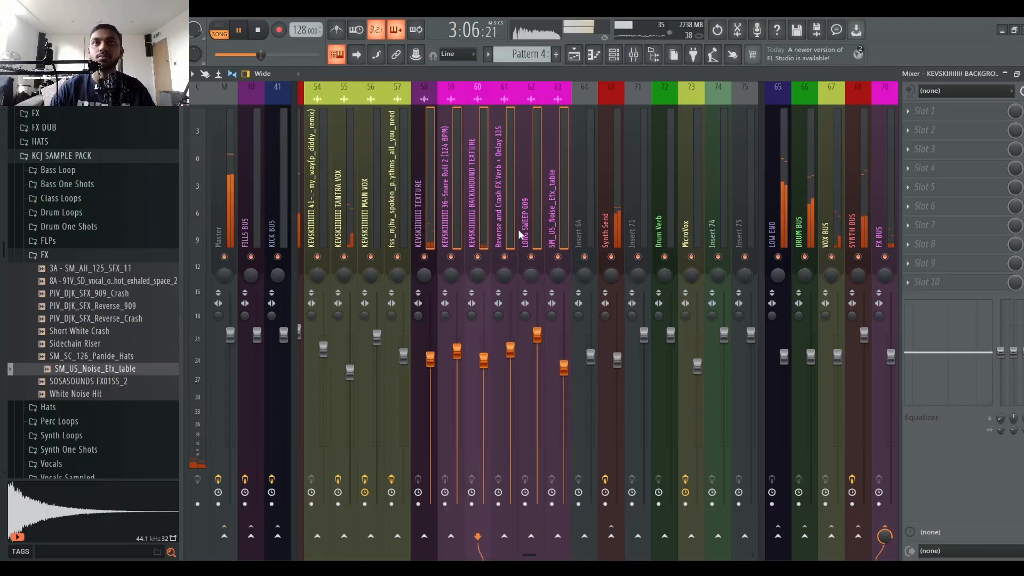
Lower the 30-Diva fader on insert 53 slightly, check the TANTRA VOX and KICK TOP tracks, and stop playback
left_click_drag(522, 201, 438, 201)
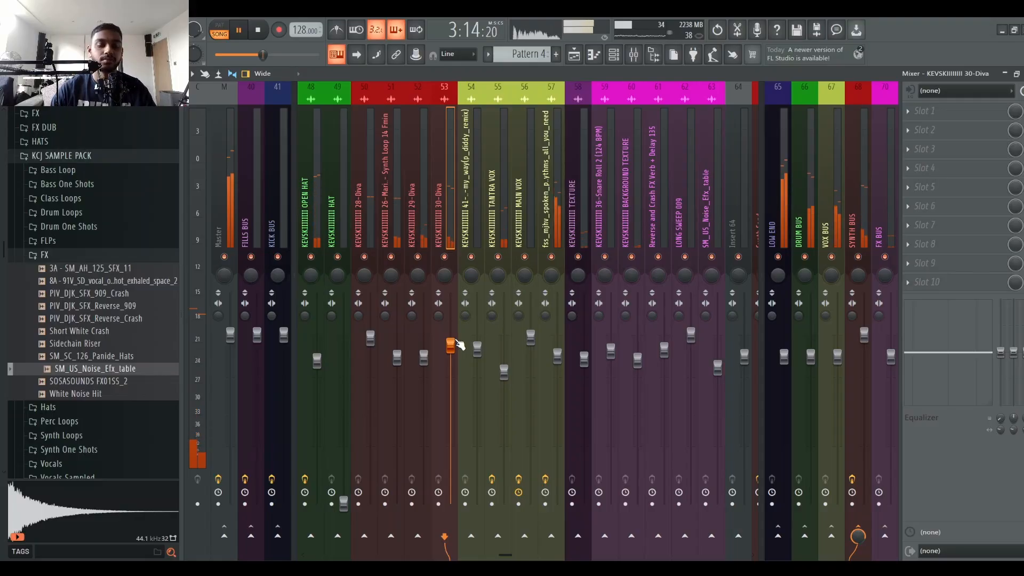
left_click(503, 216)
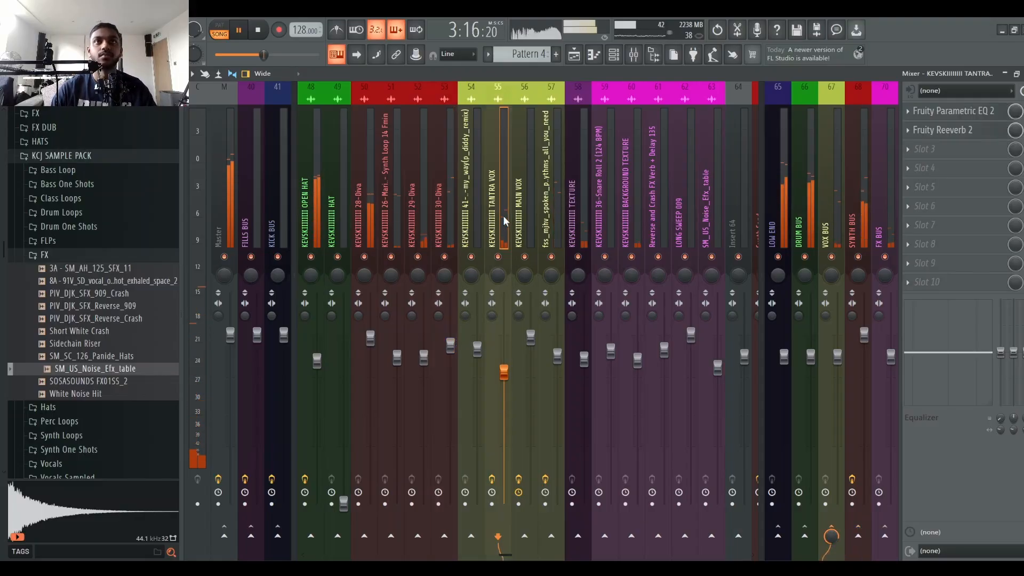
left_click_drag(499, 224, 443, 197)
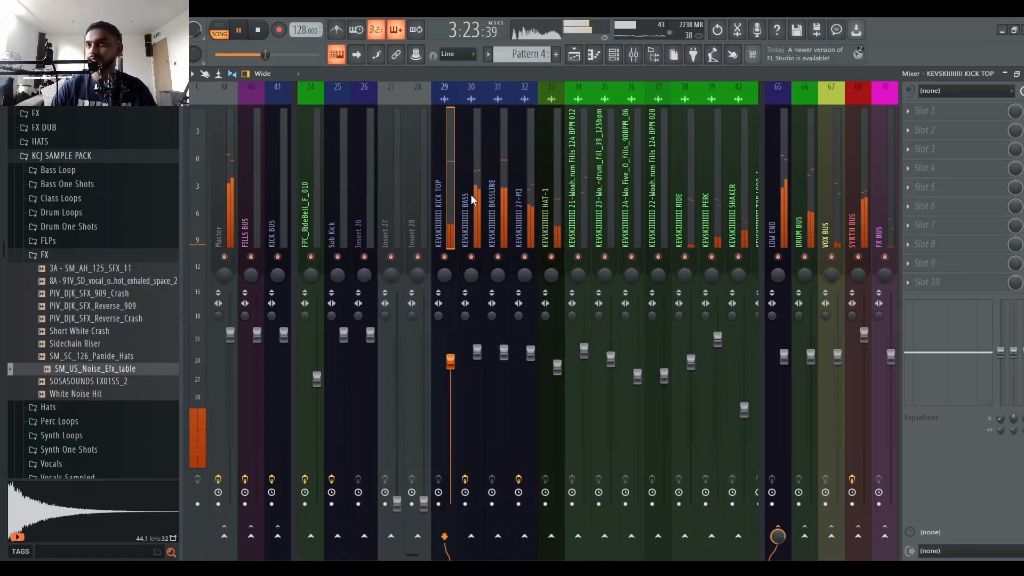
key("space")
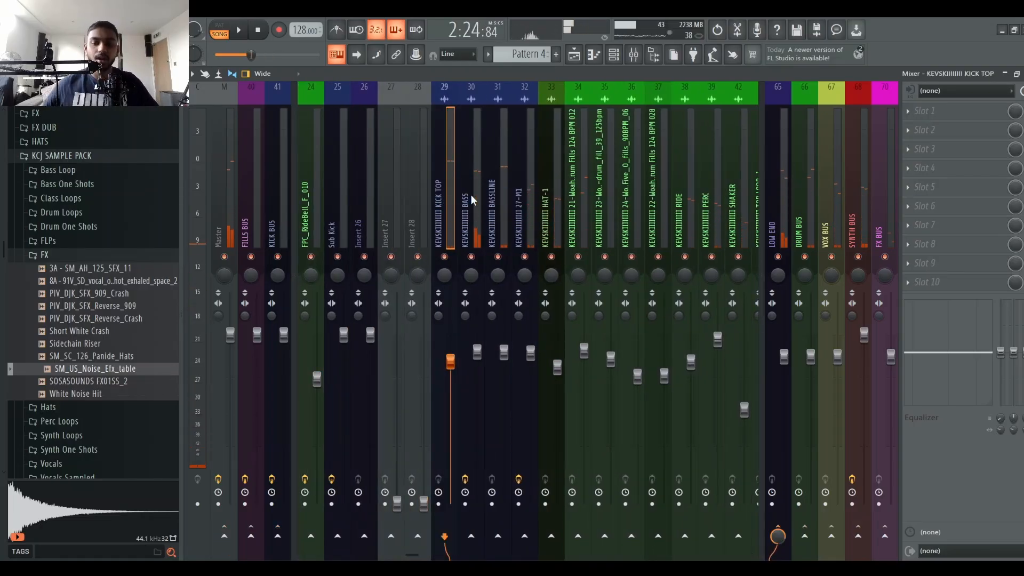